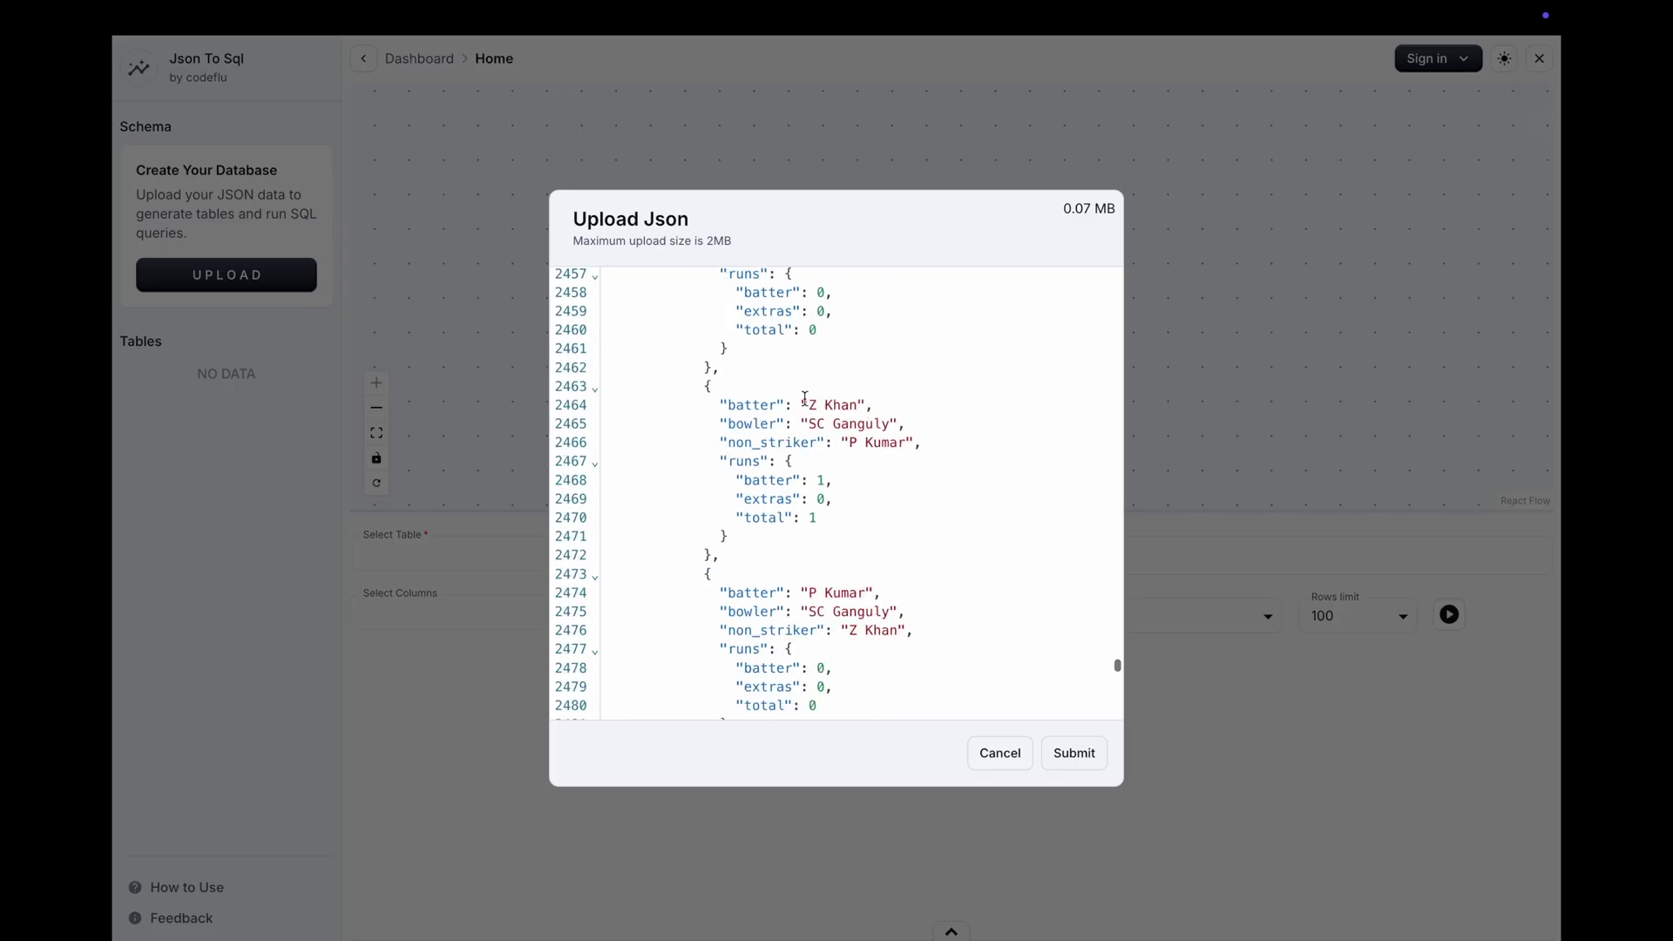
Submit the pasted JSON to generate the schema and list the columns of the default table
scroll(958, 551, up, 8)
click(1067, 755)
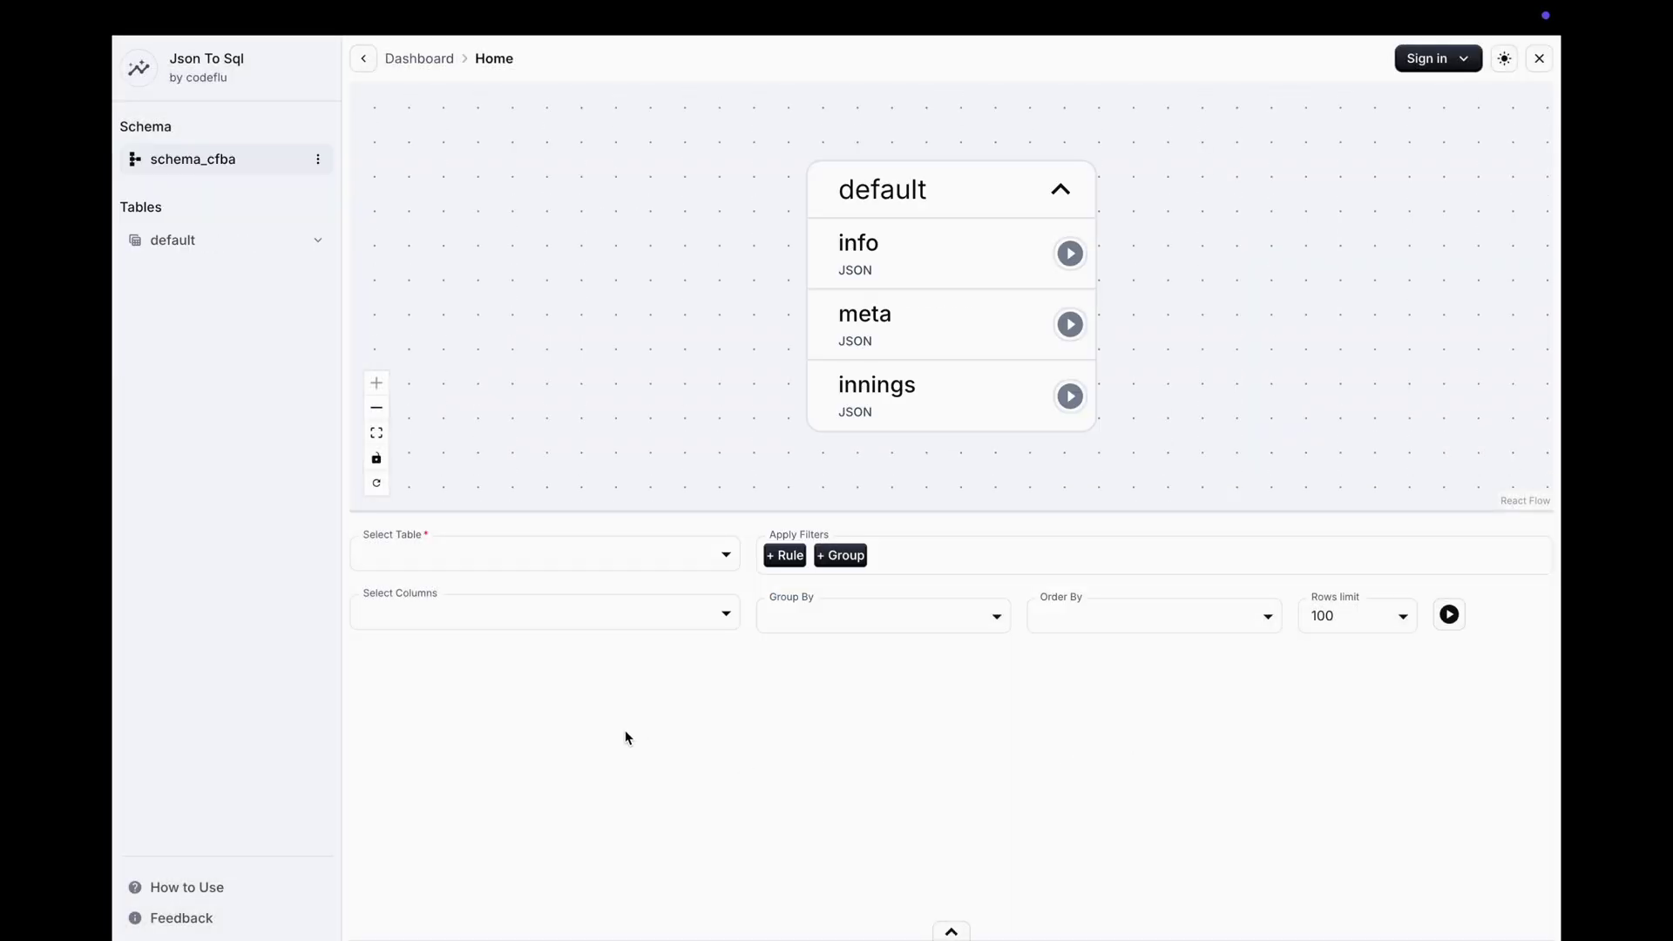
click(288, 242)
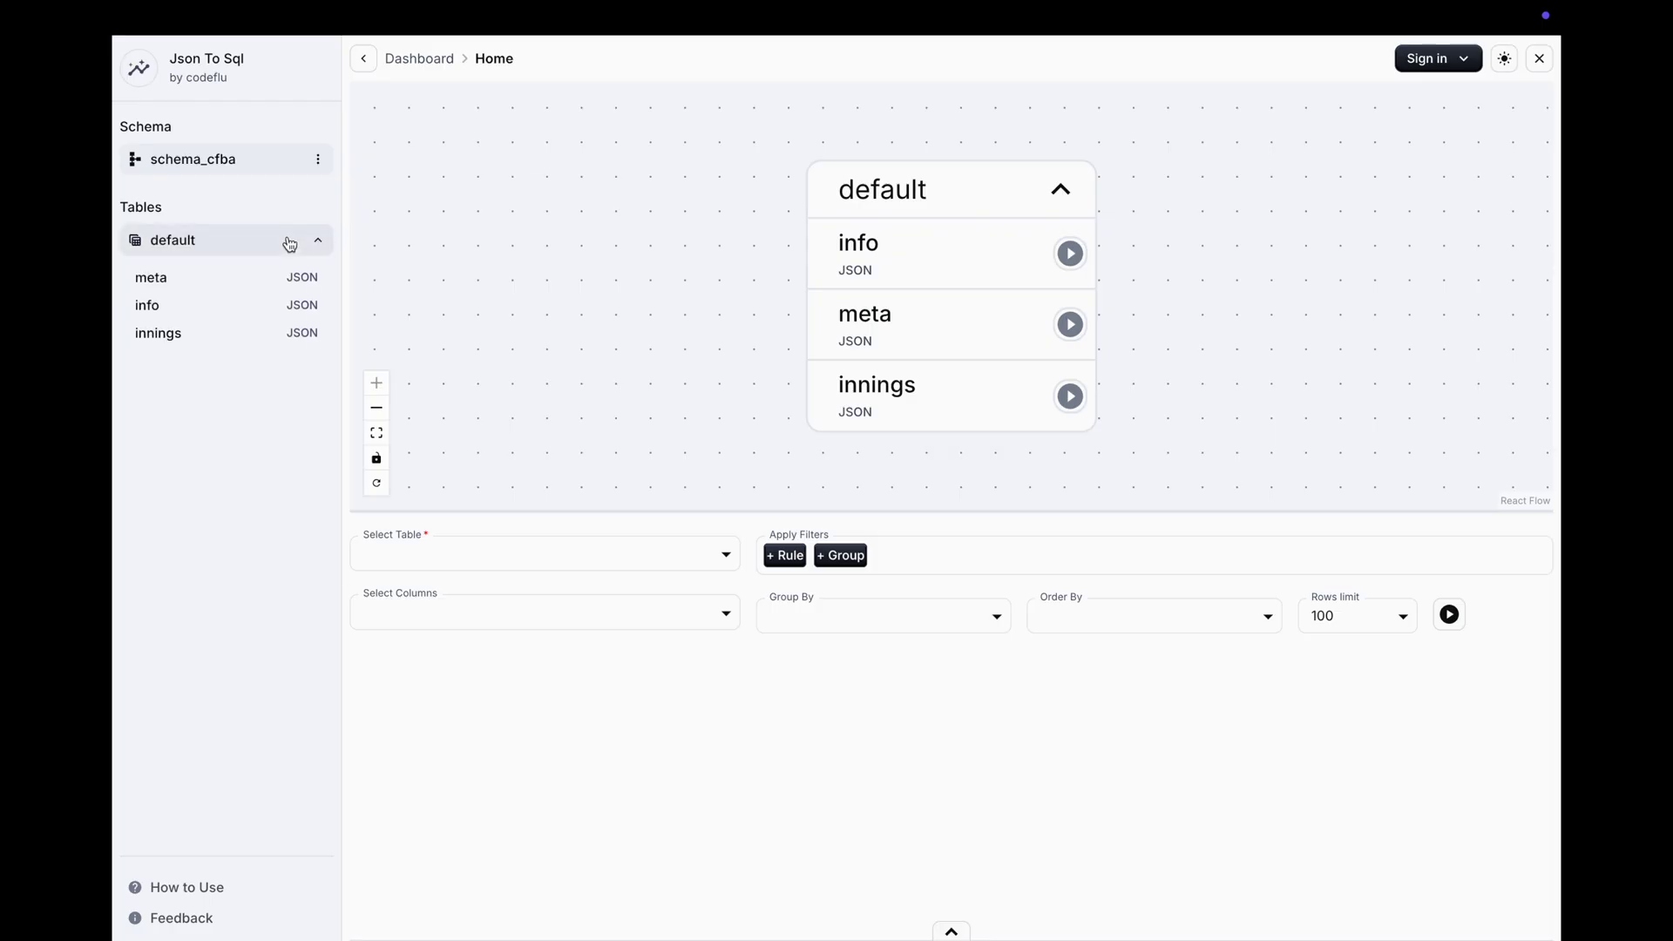
double_click(300, 332)
click(298, 300)
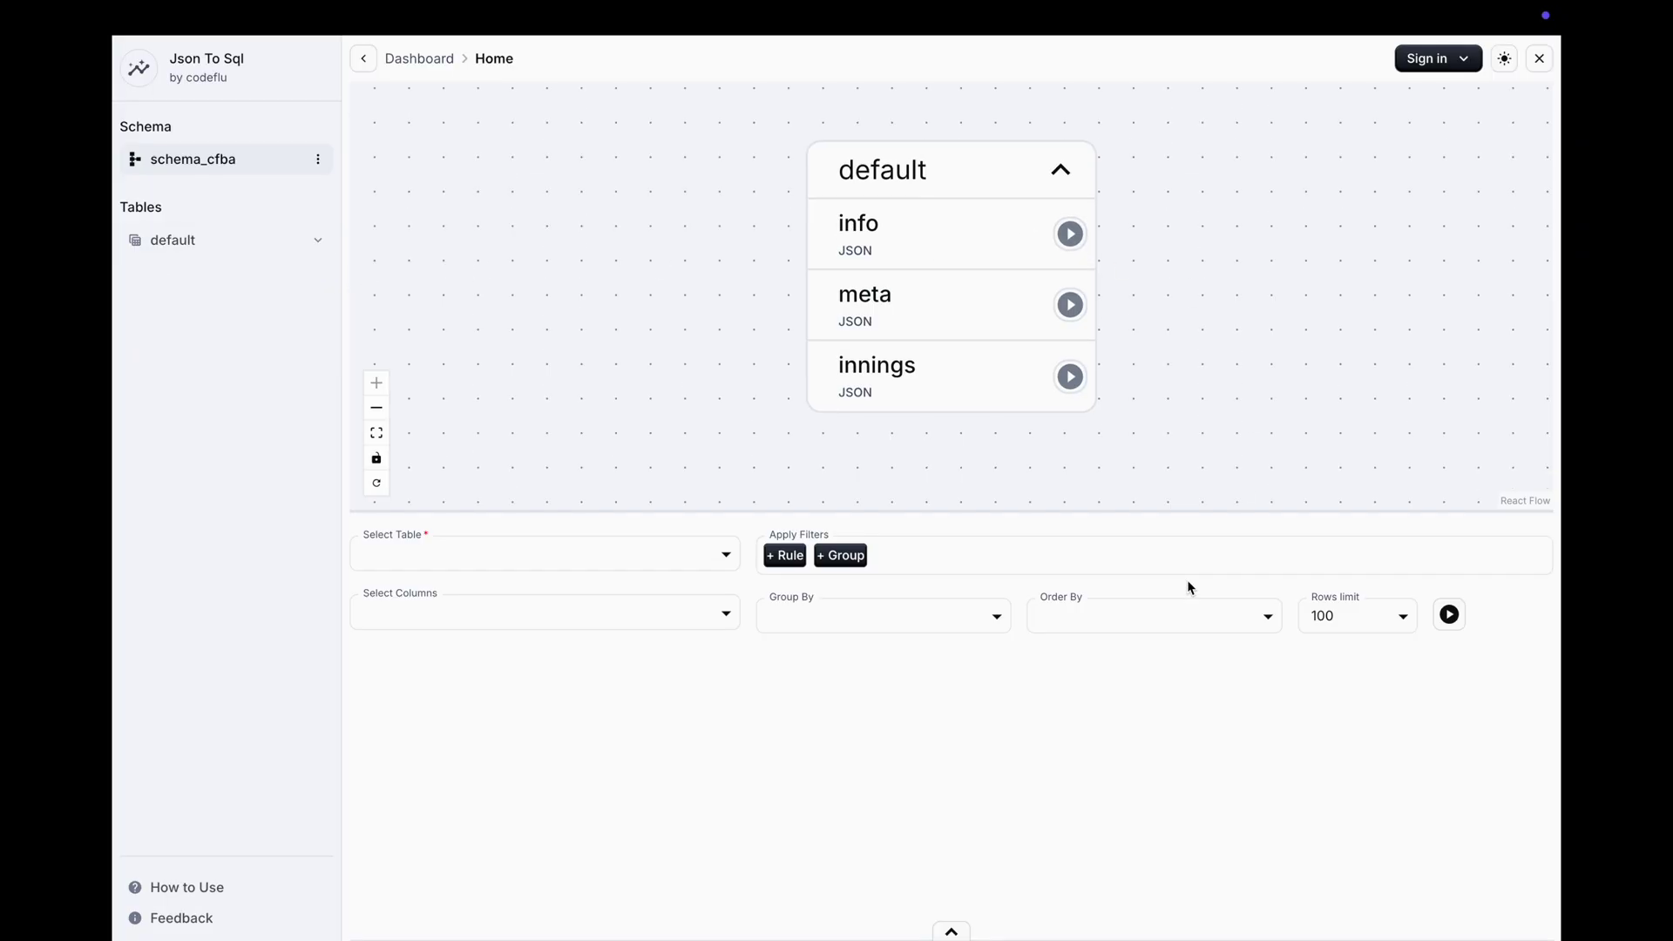
Query all columns of the default table, widen the innings, info and meta result columns, and close the results
click(680, 549)
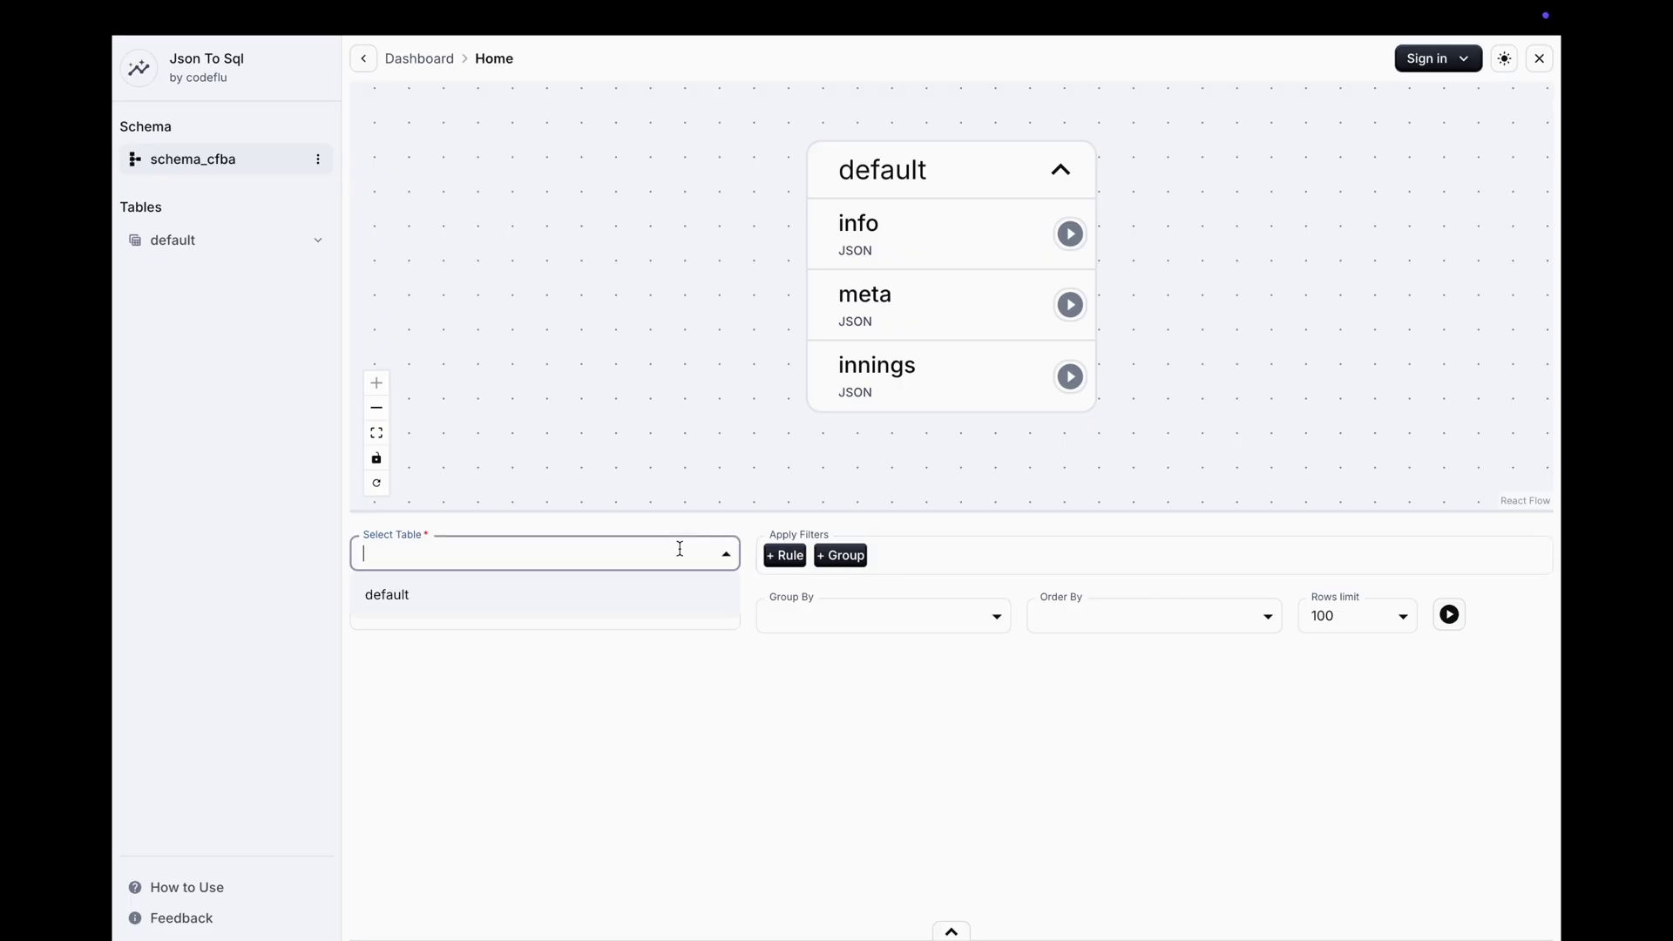
click(636, 593)
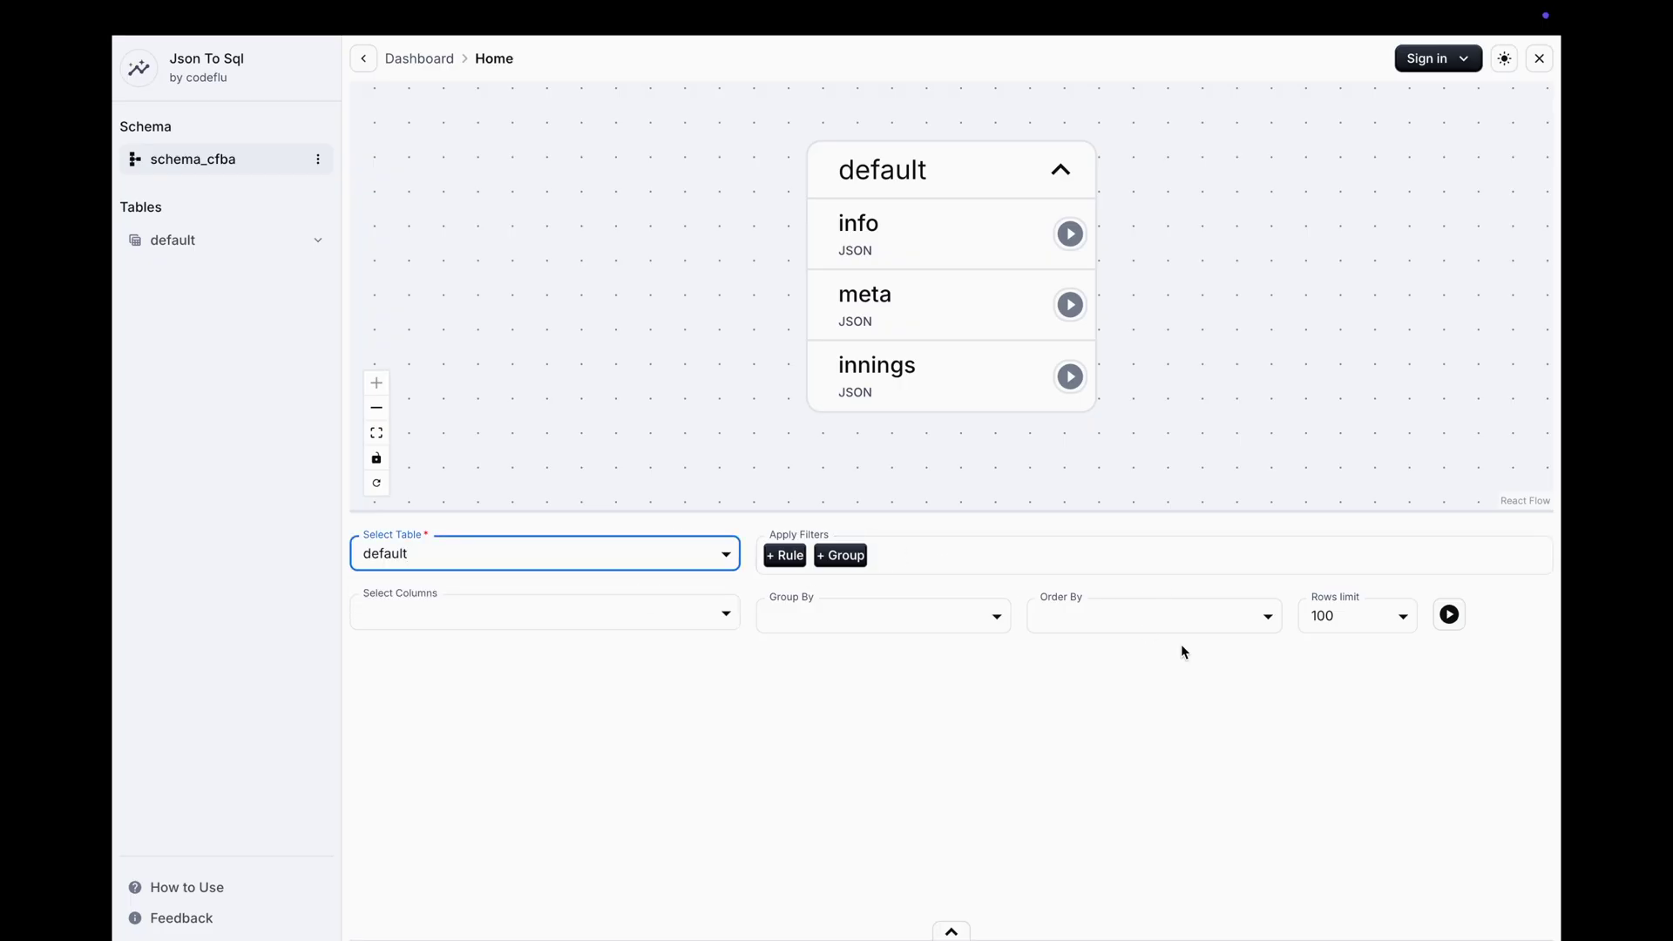
click(1450, 616)
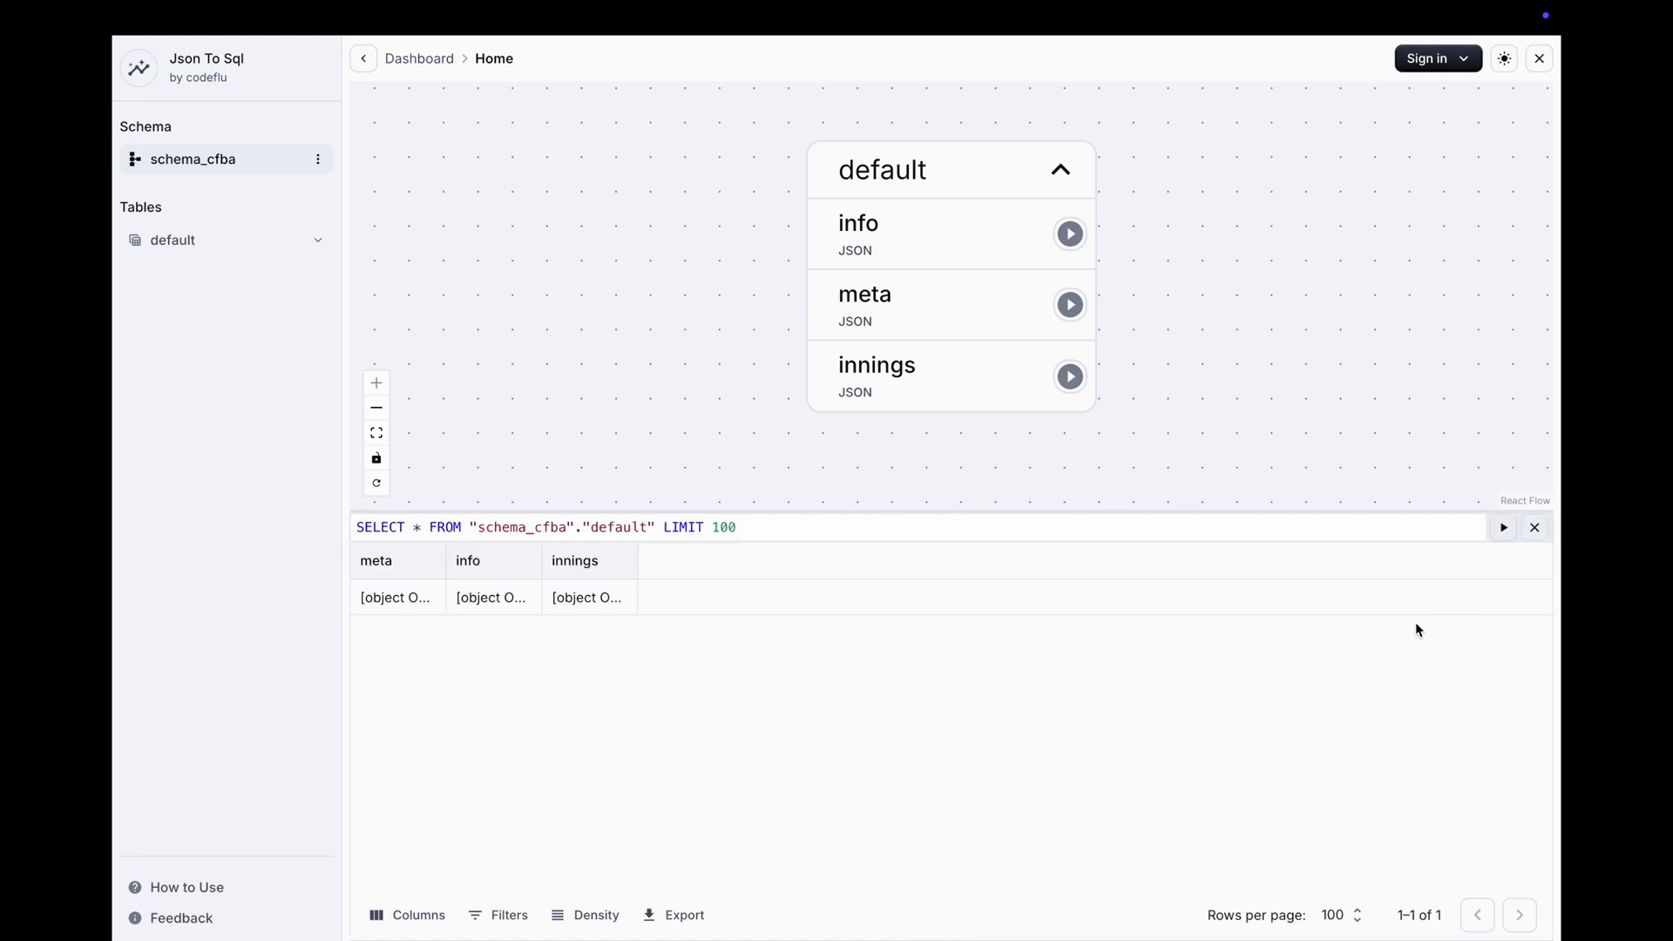
drag(638, 562, 706, 561)
drag(545, 558, 605, 559)
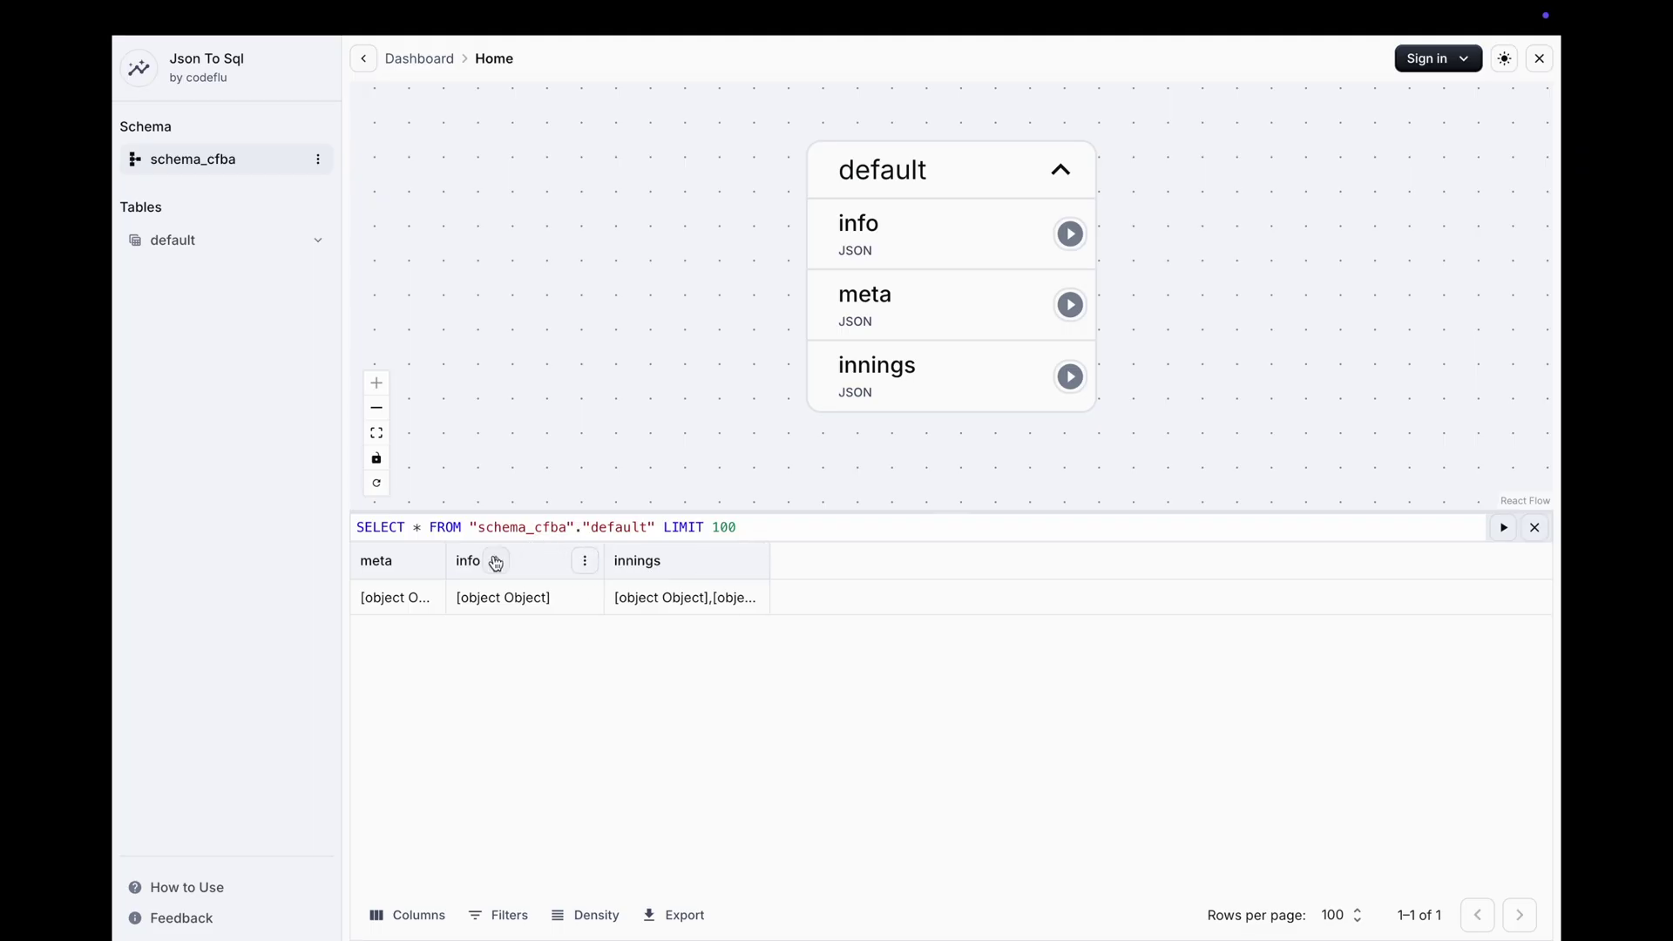
drag(448, 558, 500, 558)
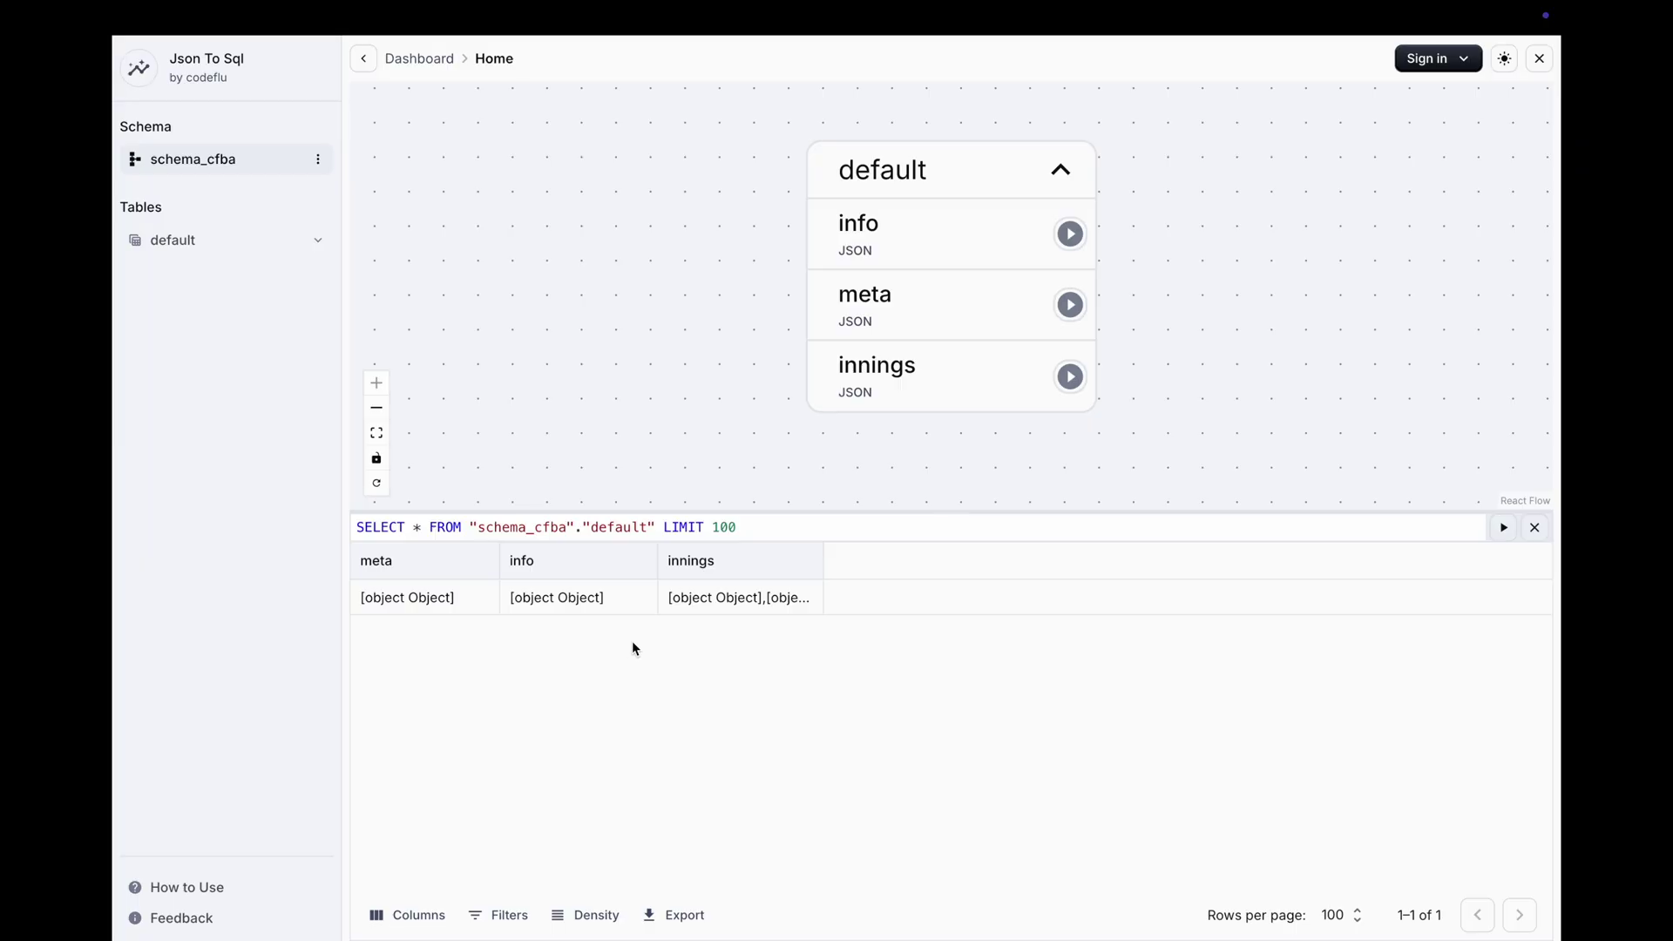
click(1535, 528)
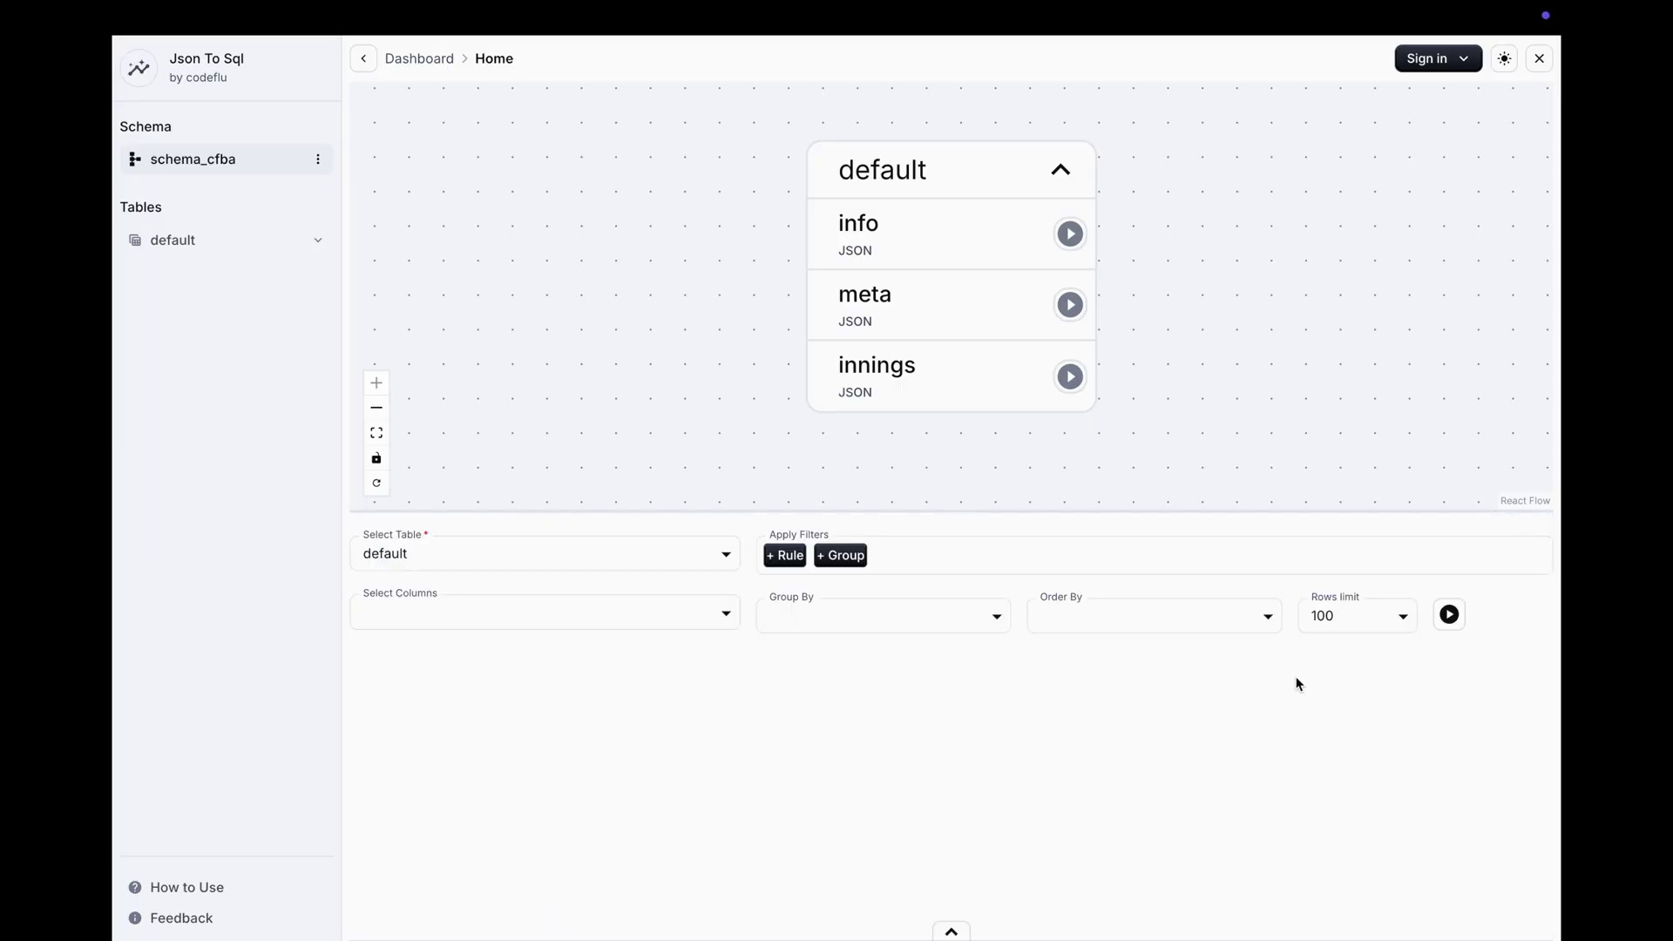
Query only the default table's meta column cast to TEXT and widen its result column to read the full value
click(575, 619)
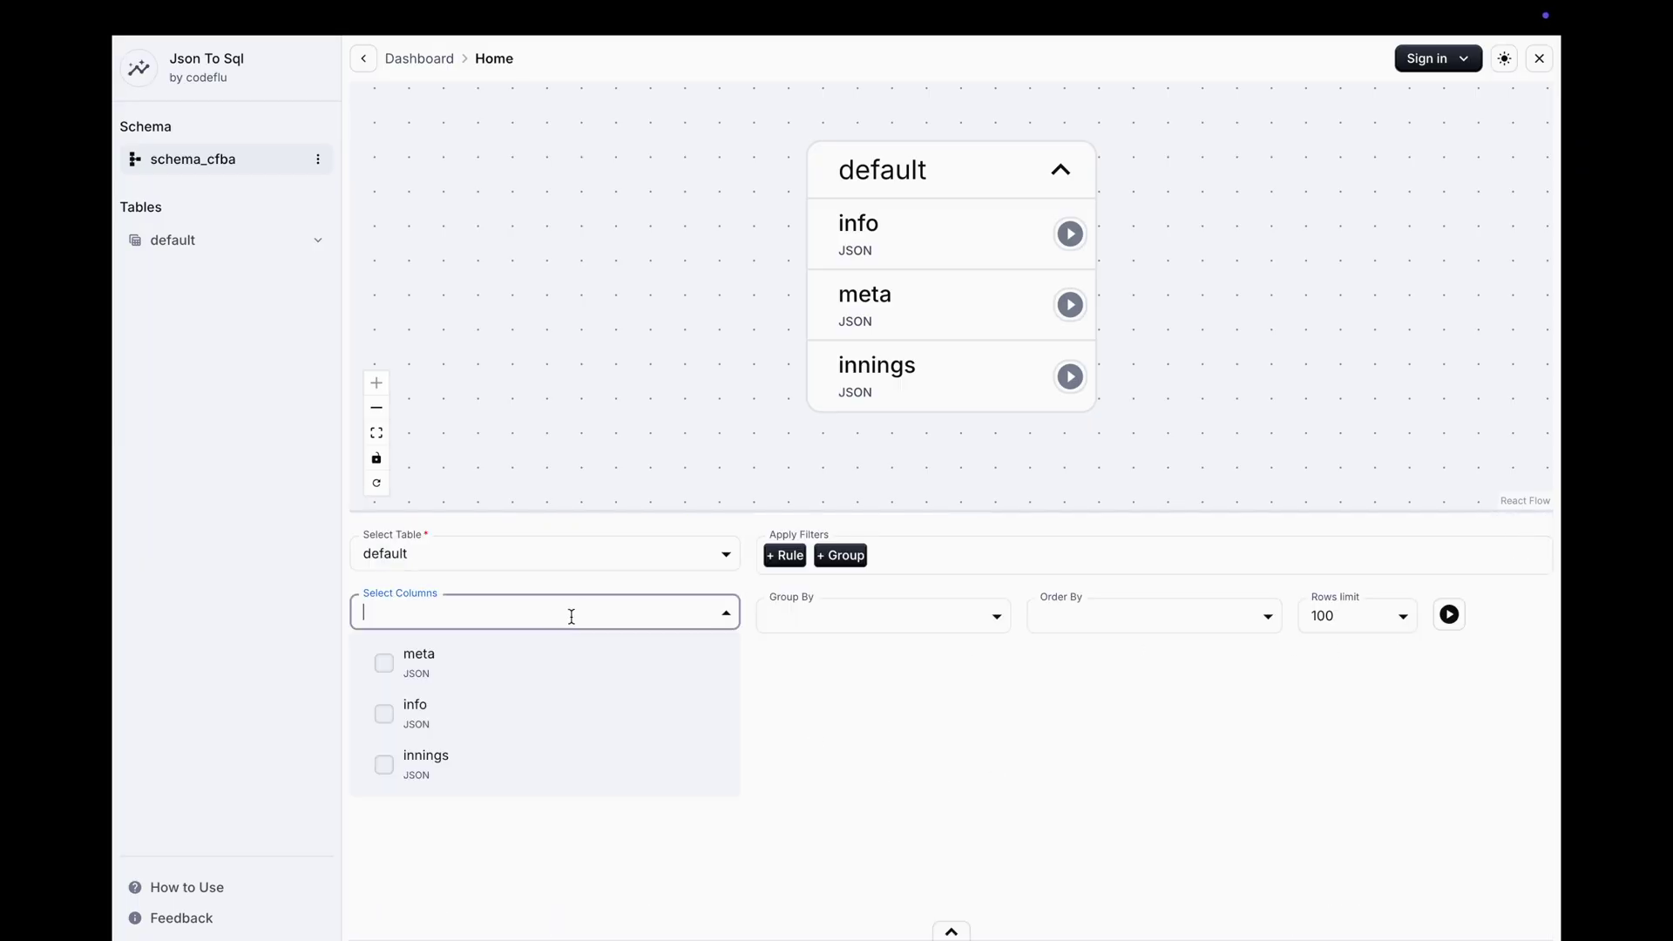
click(462, 662)
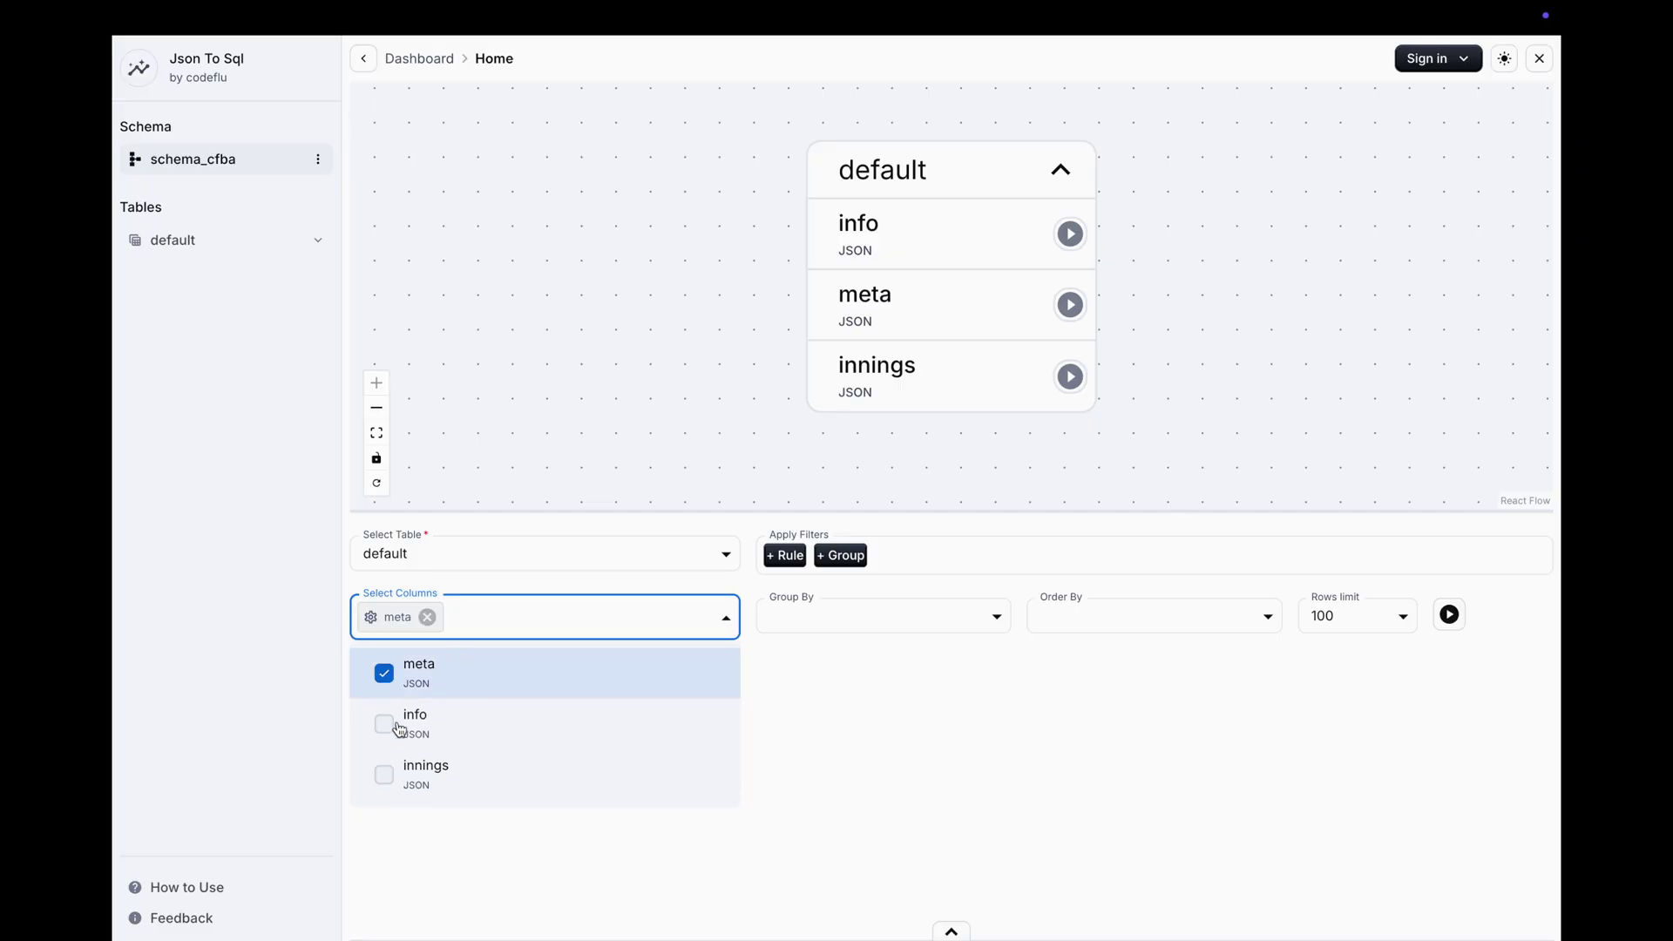
click(372, 619)
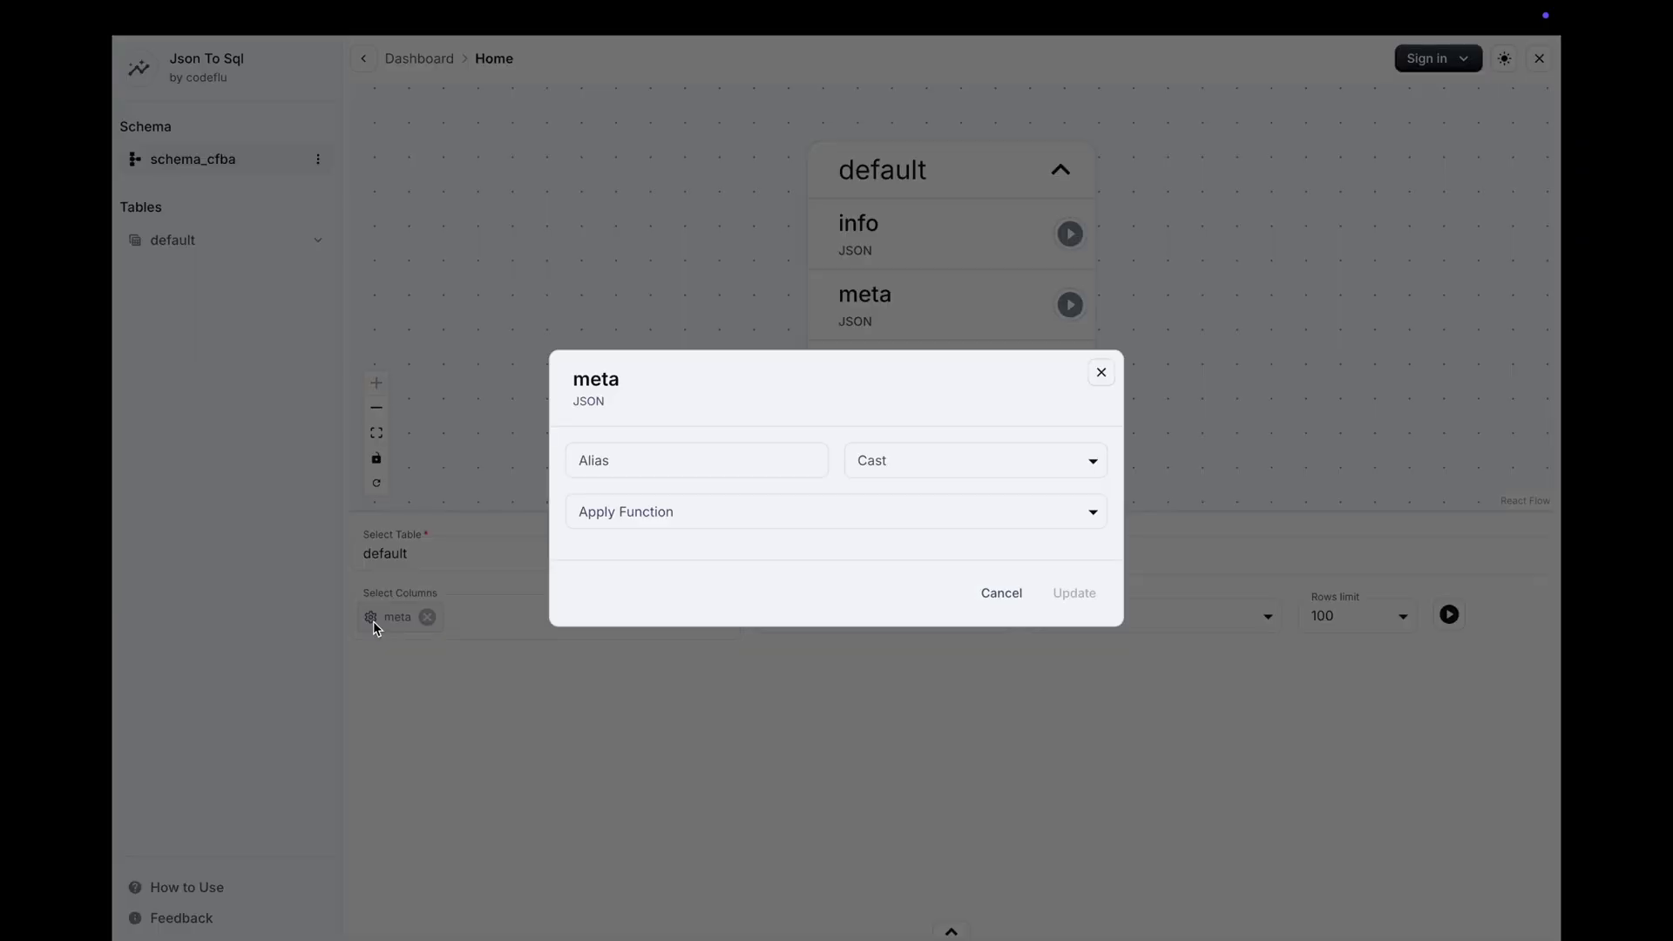
click(922, 464)
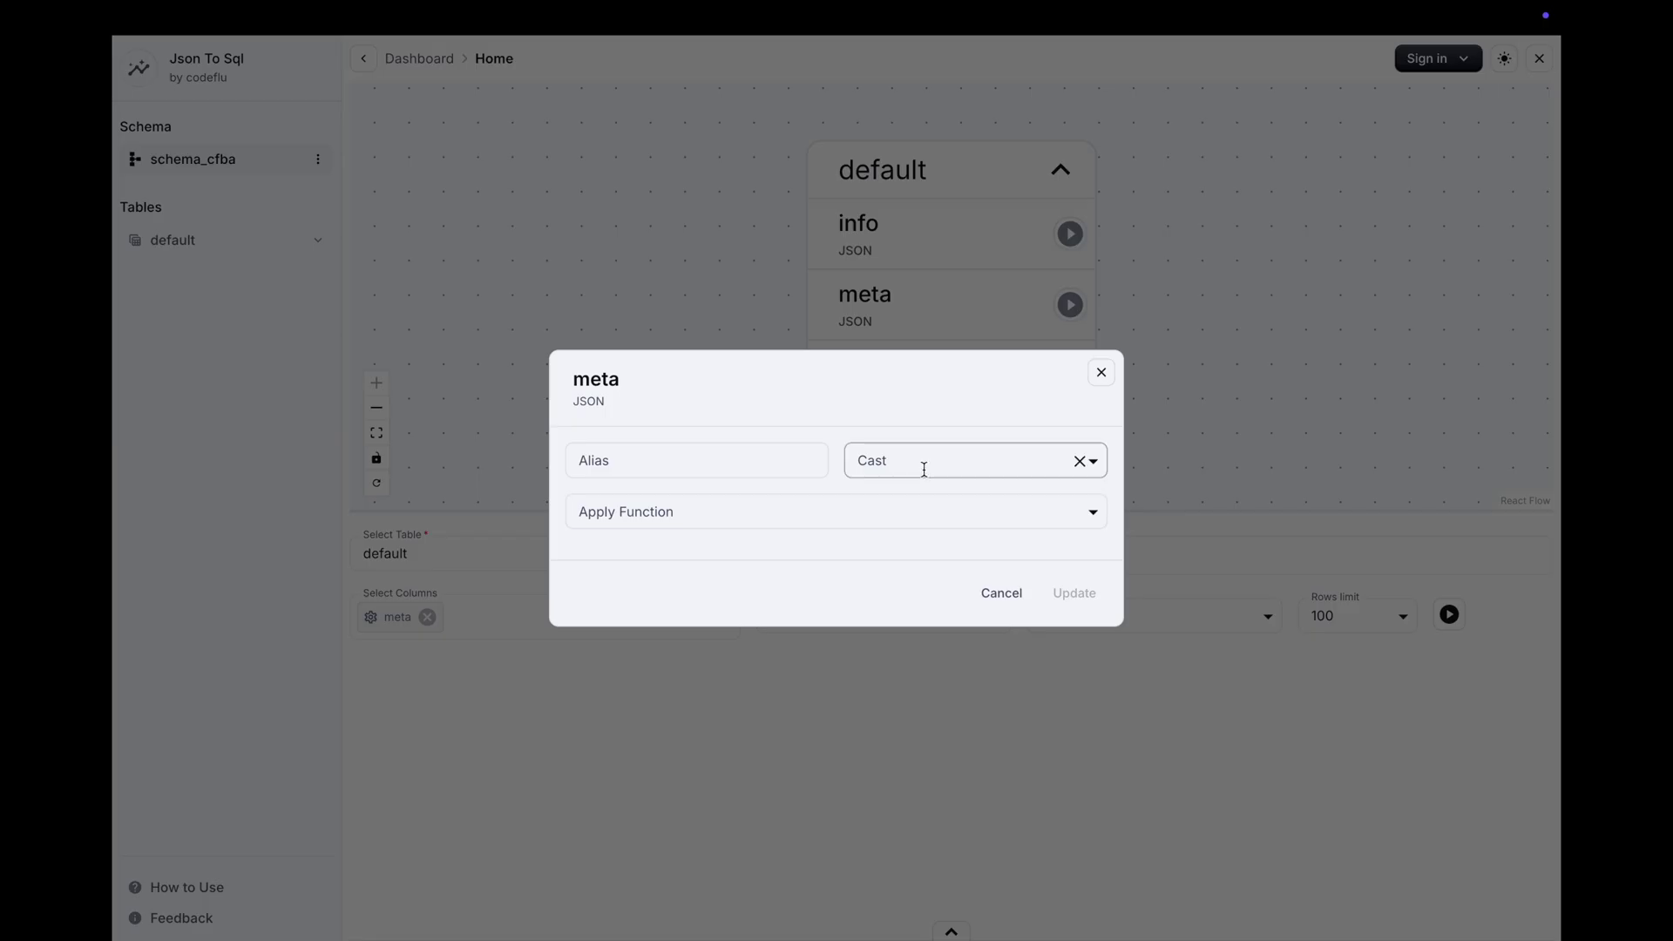
click(900, 509)
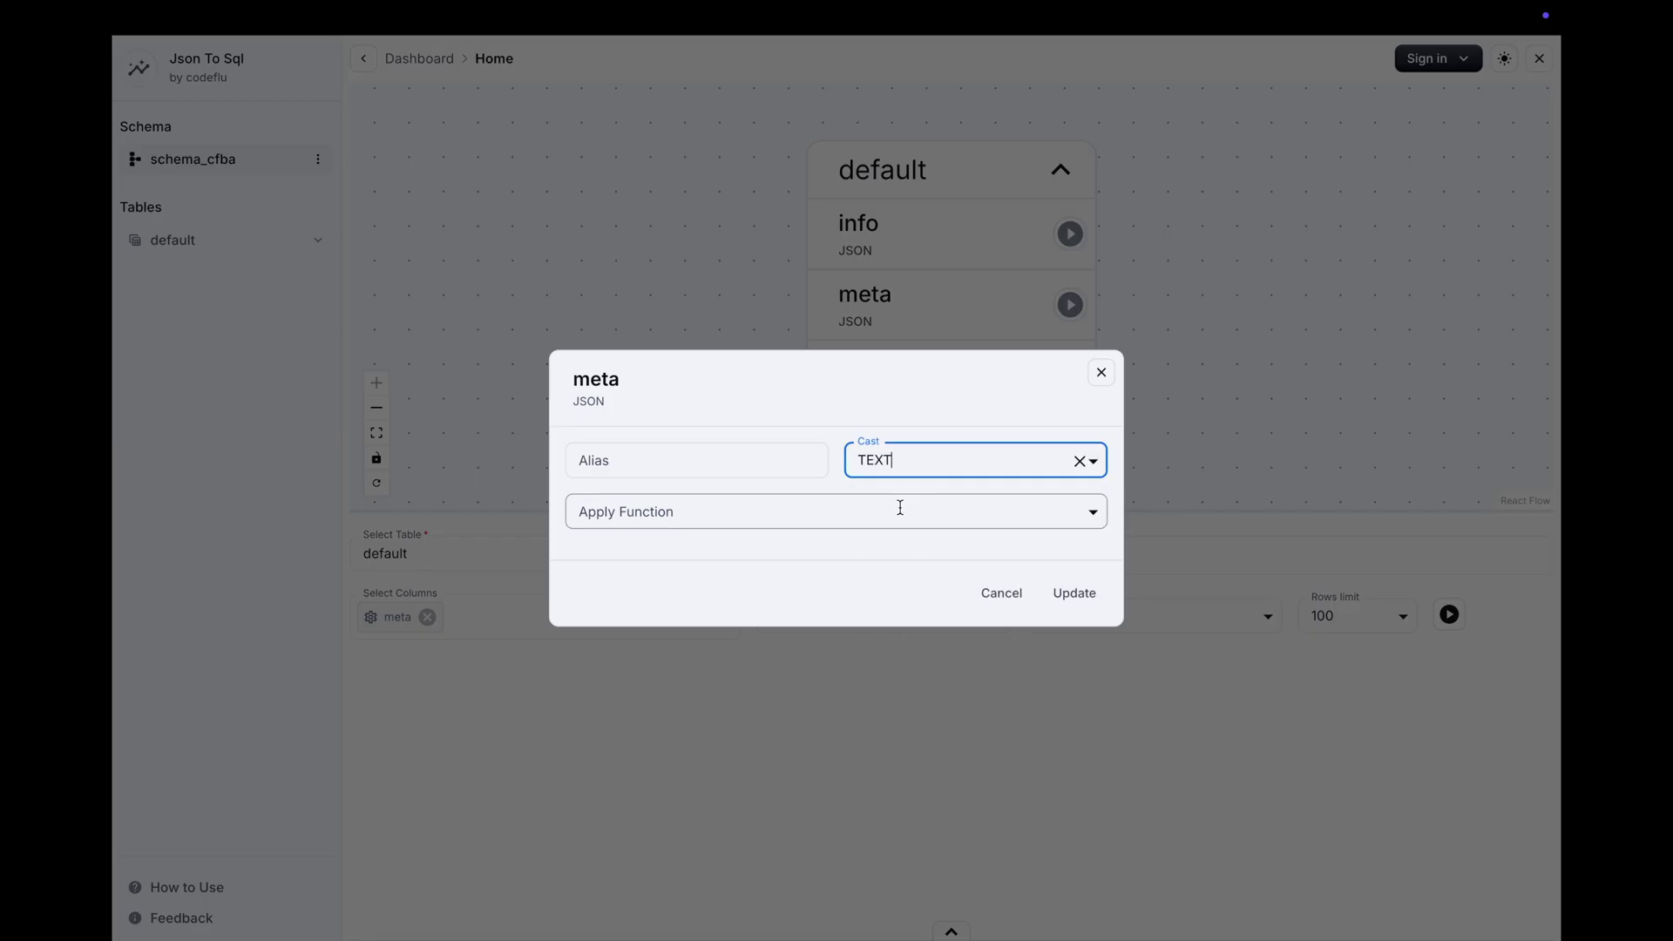
click(1056, 592)
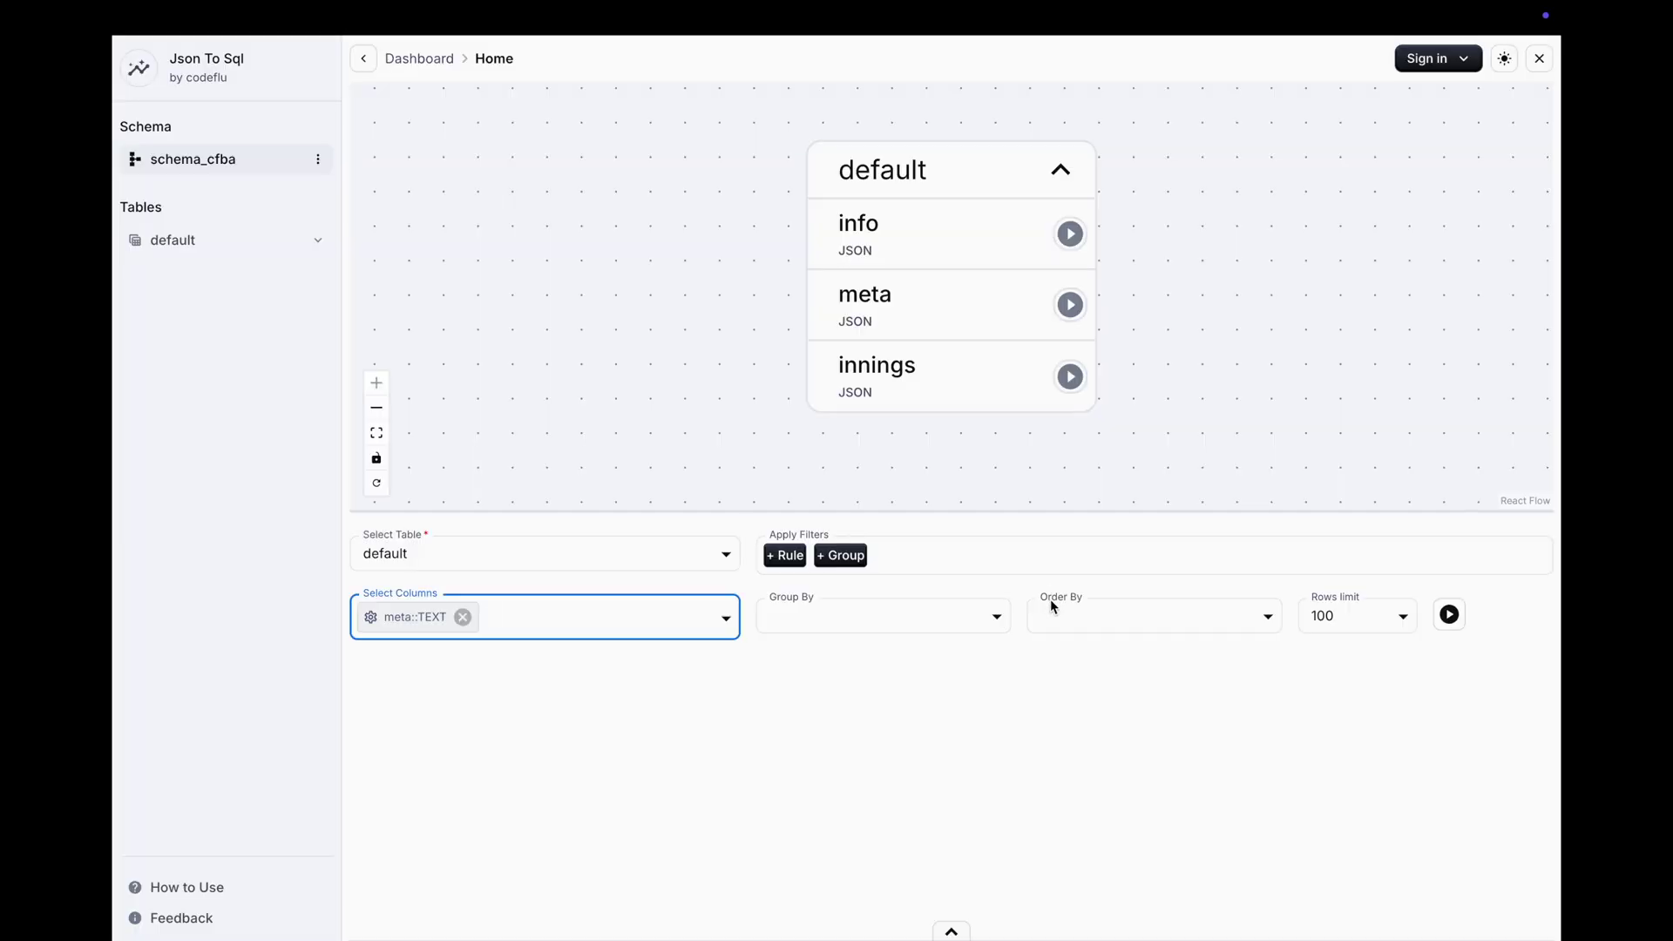
click(1451, 617)
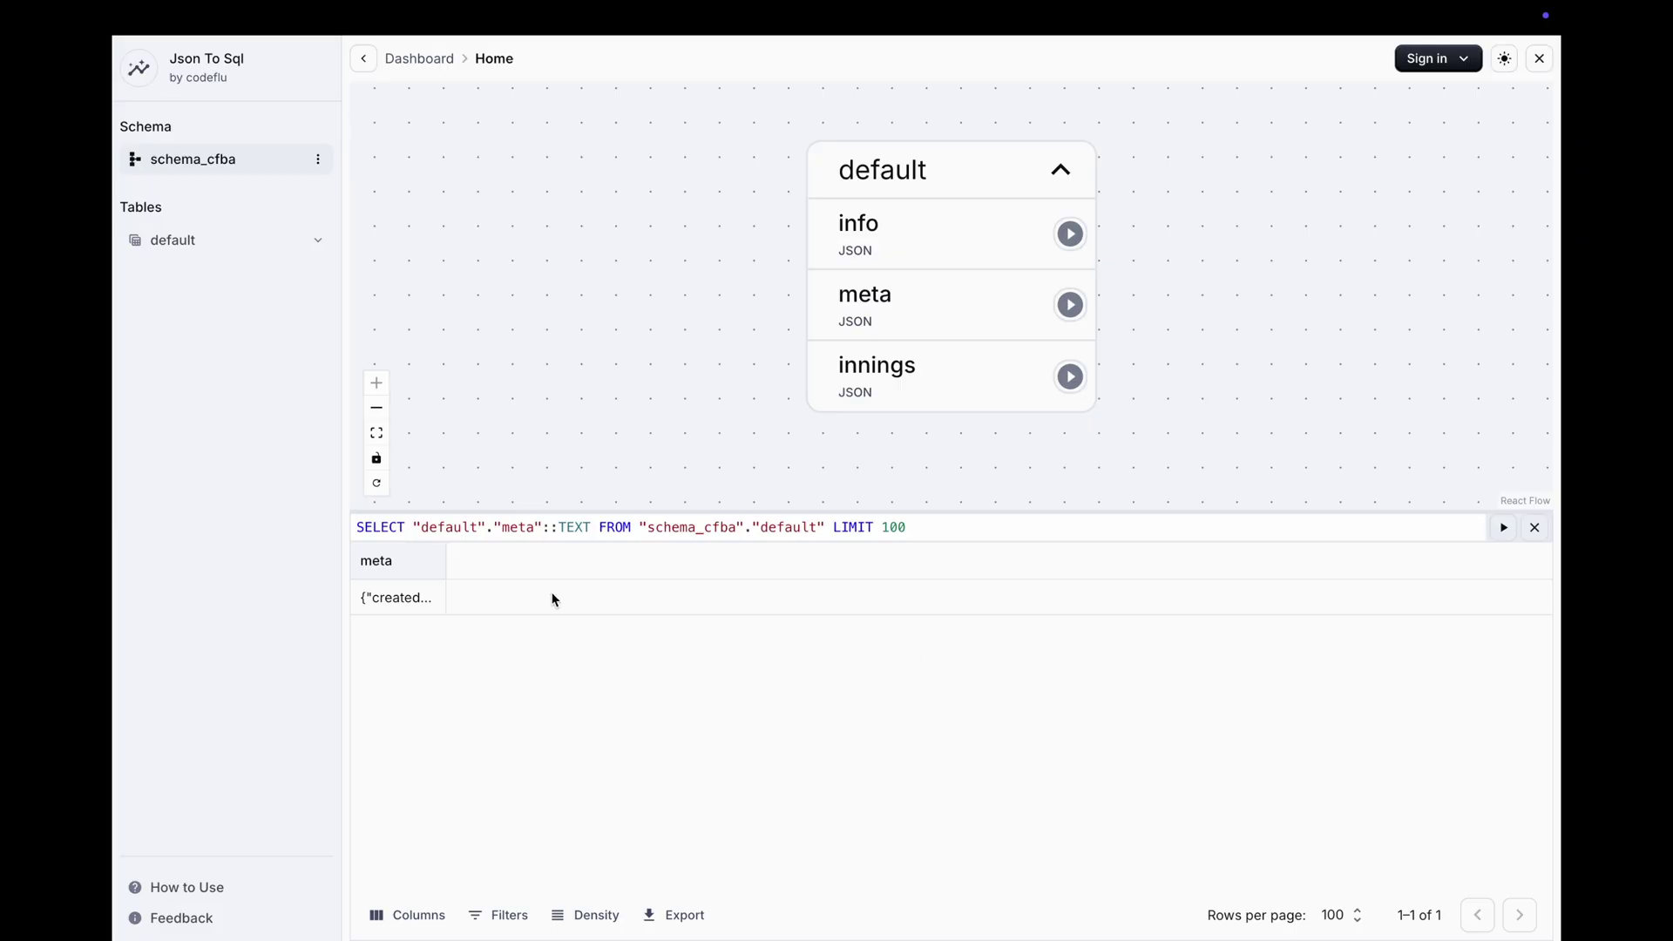
drag(445, 560, 1004, 560)
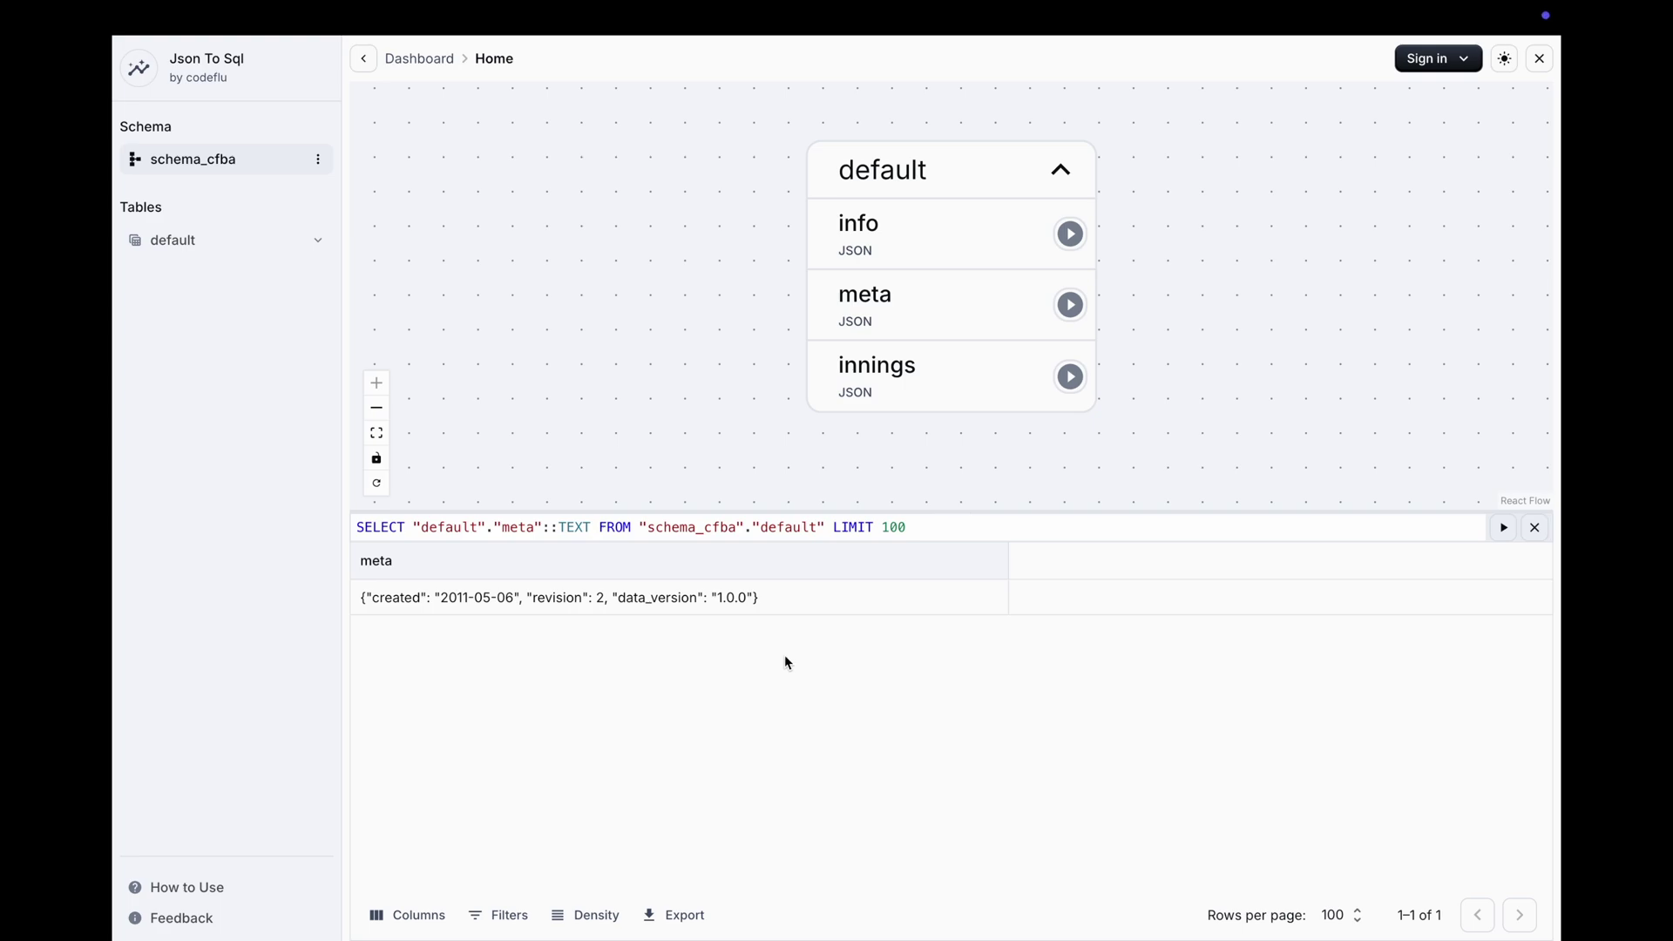
List the default table's columns and generate a linked table from its innings JSON column
click(312, 248)
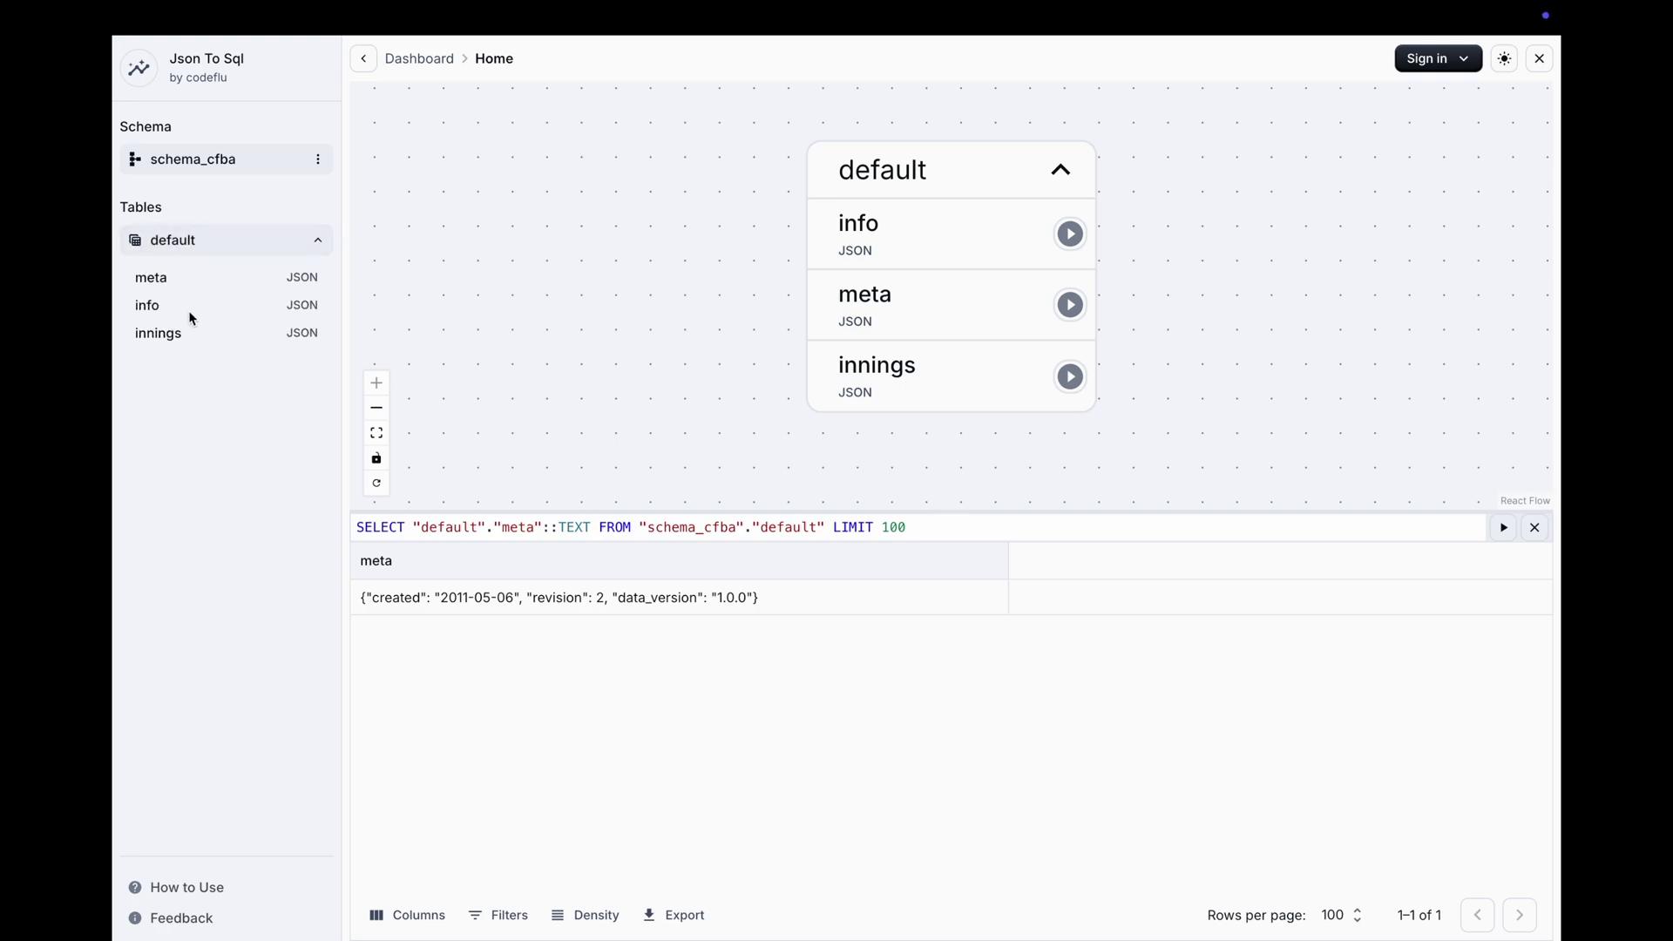
double_click(160, 329)
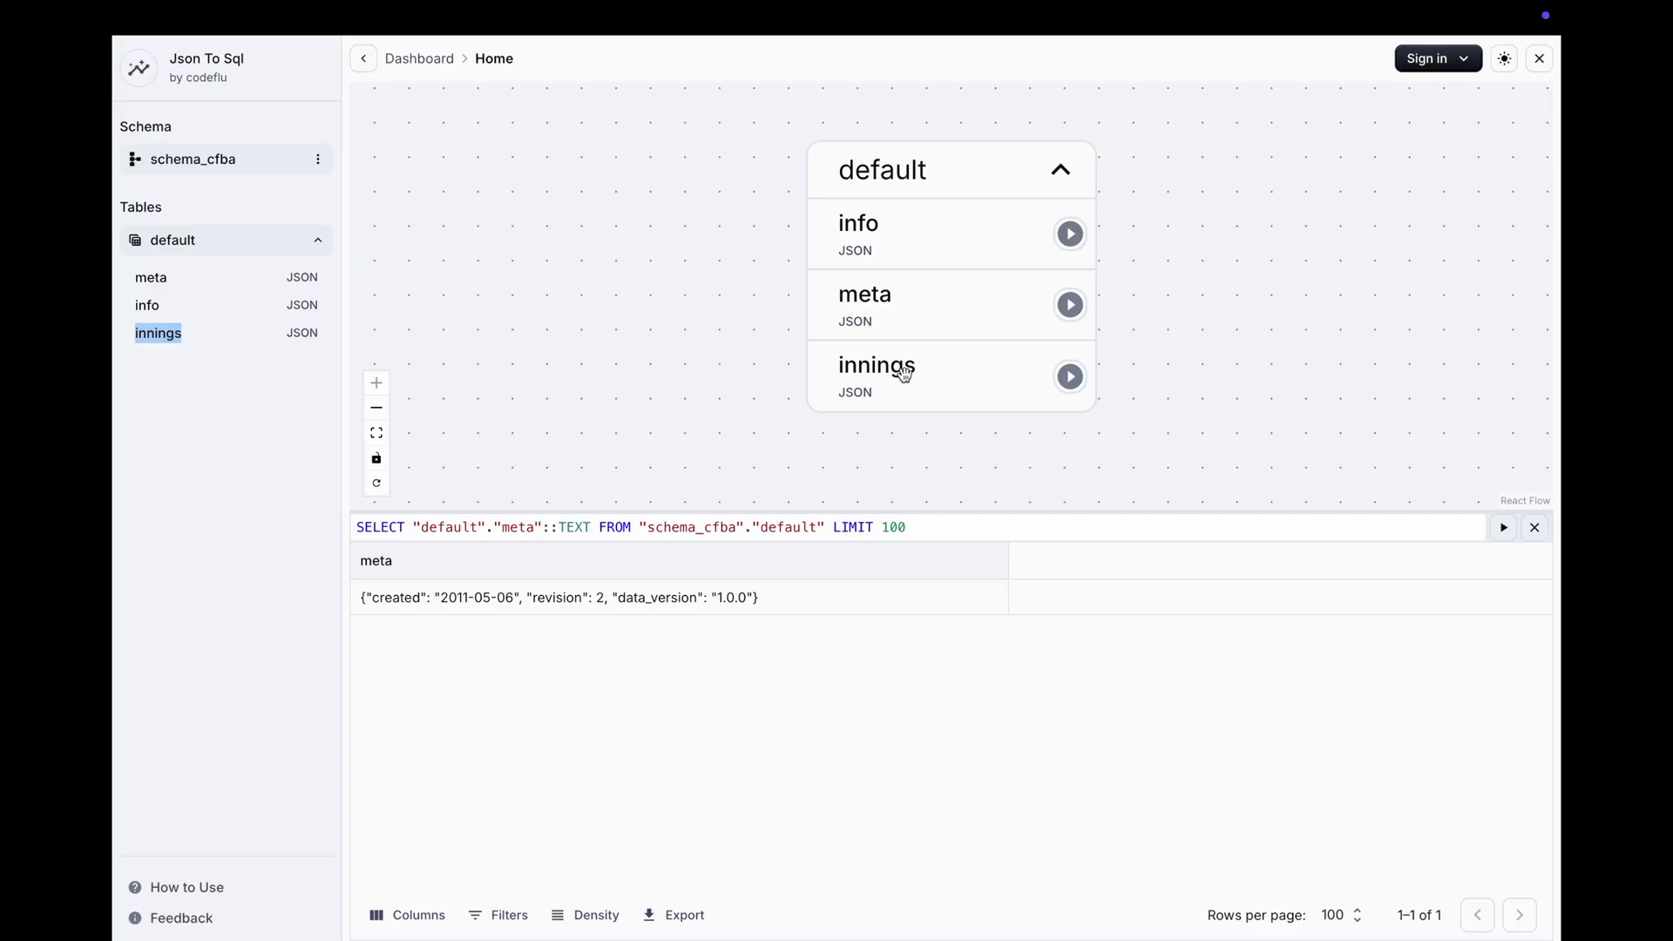
click(1075, 381)
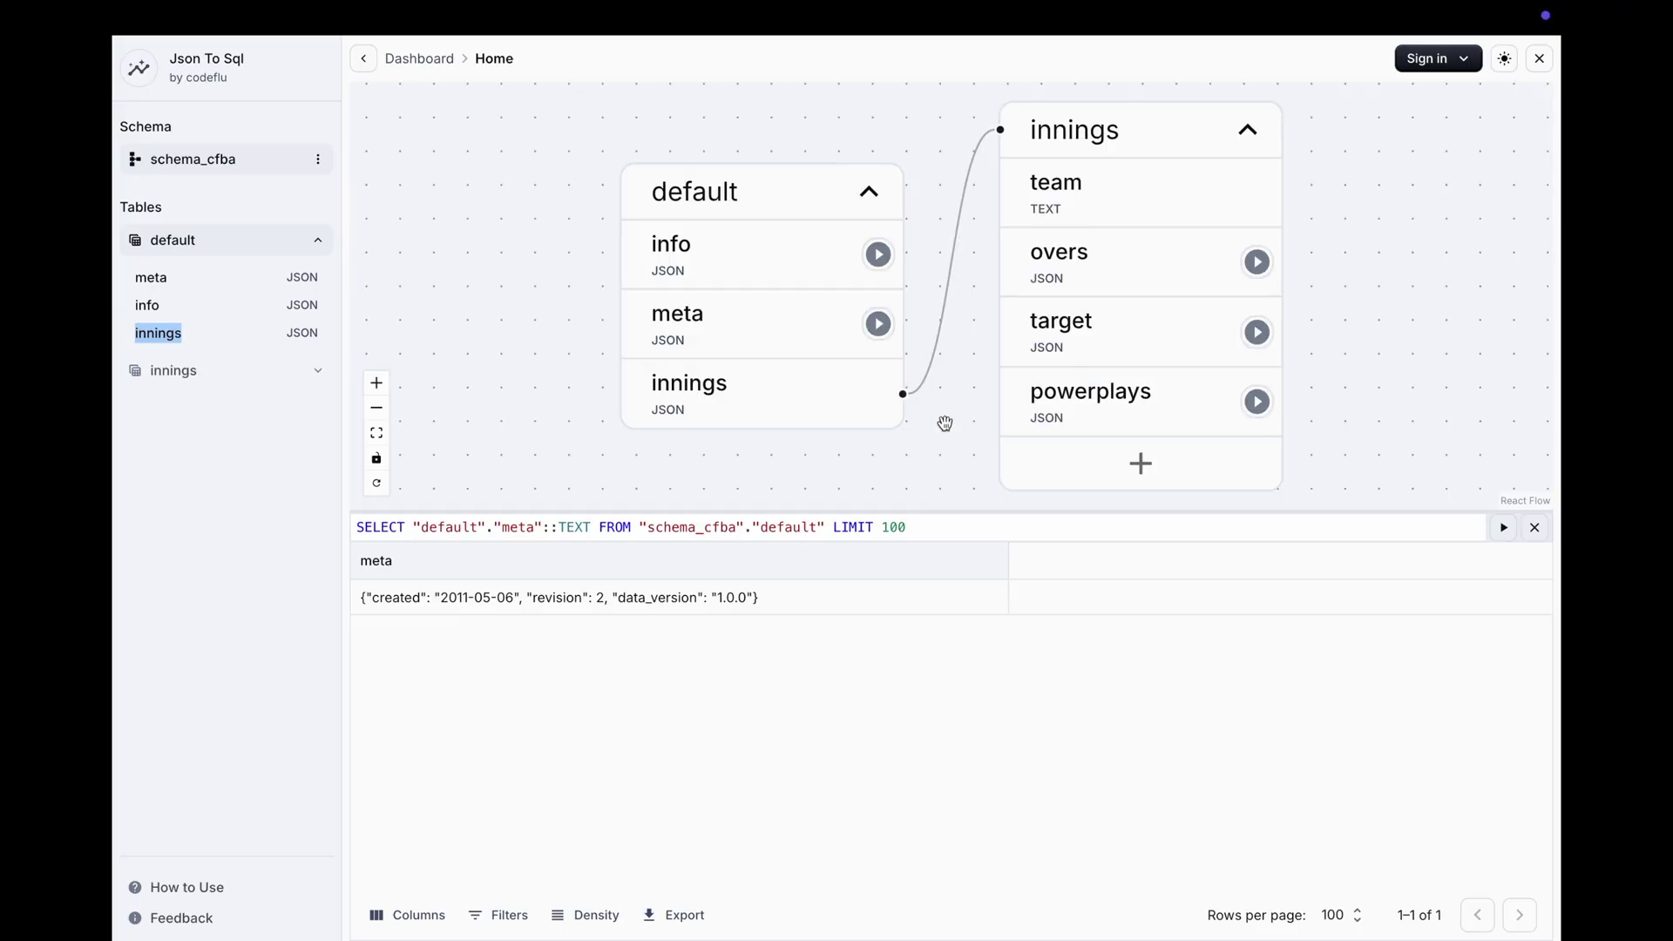
double_click(304, 334)
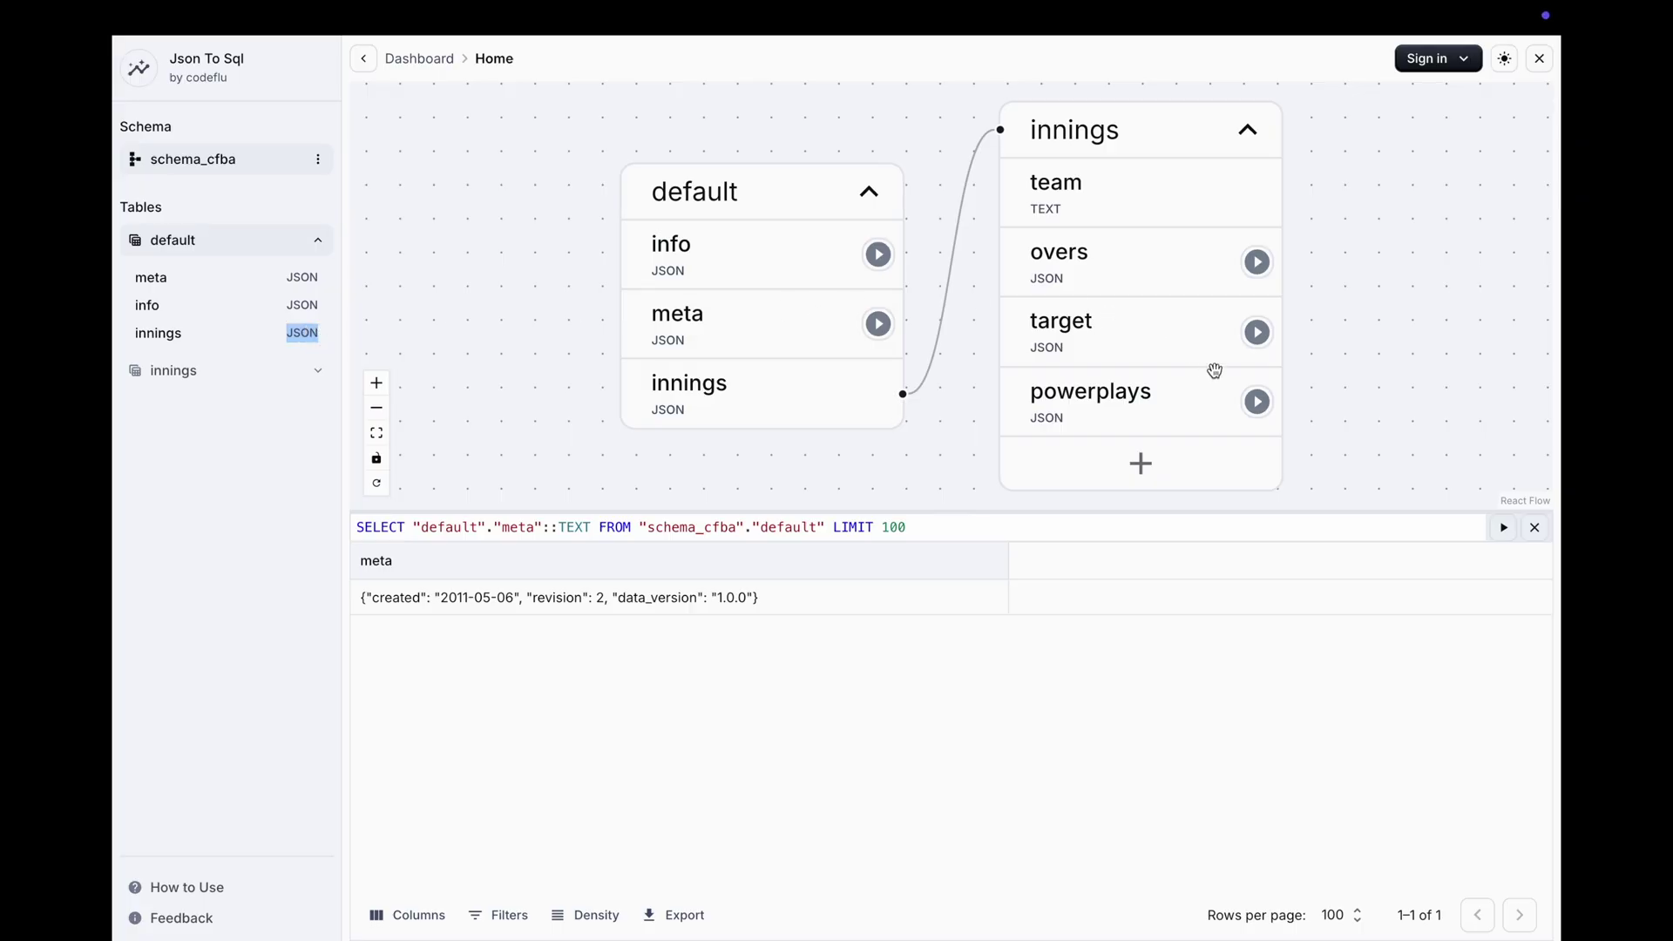
Generate linked tables from the nested overs, deliveries and runs JSON columns, each from its parent table
click(1256, 262)
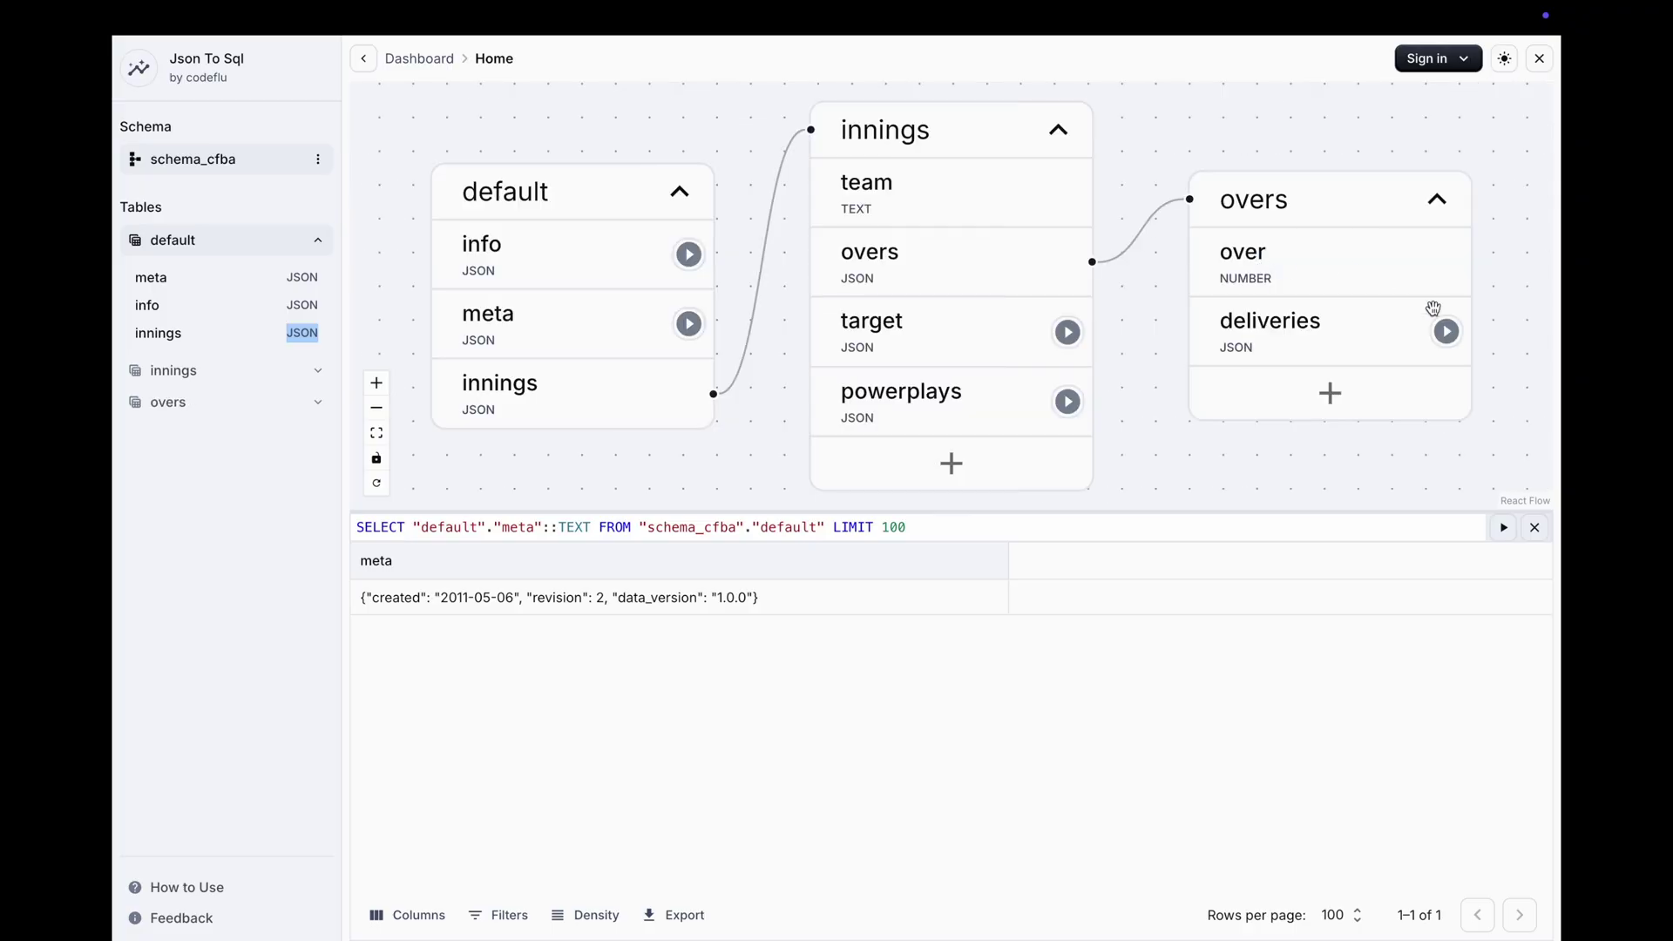
click(1446, 331)
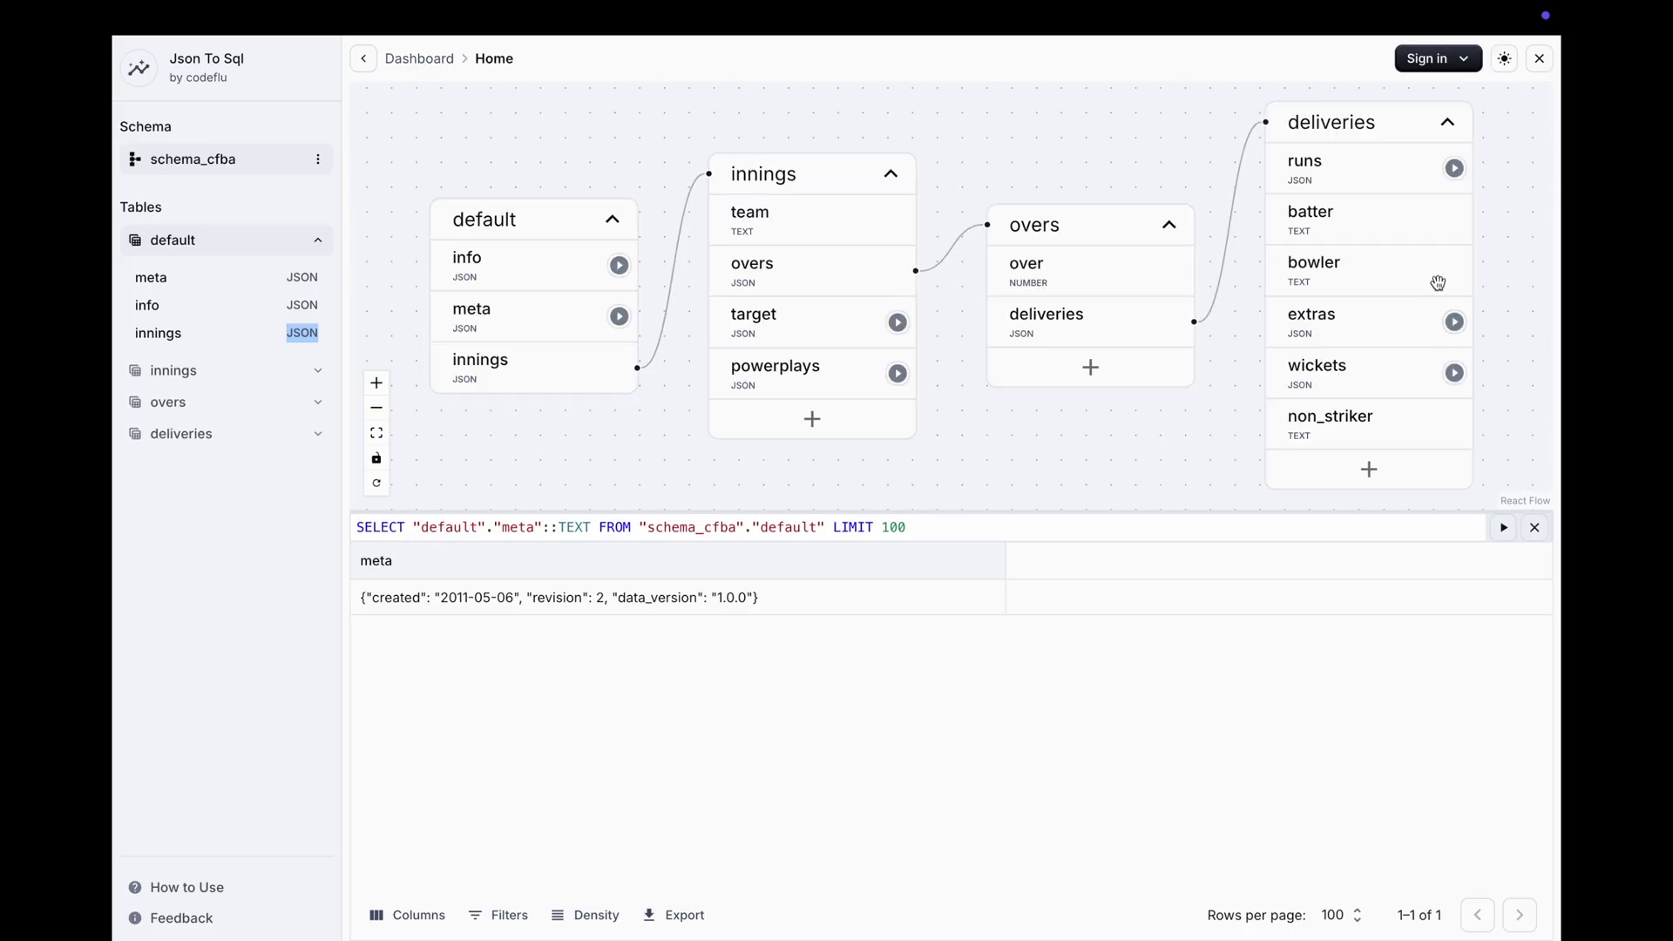
click(1455, 169)
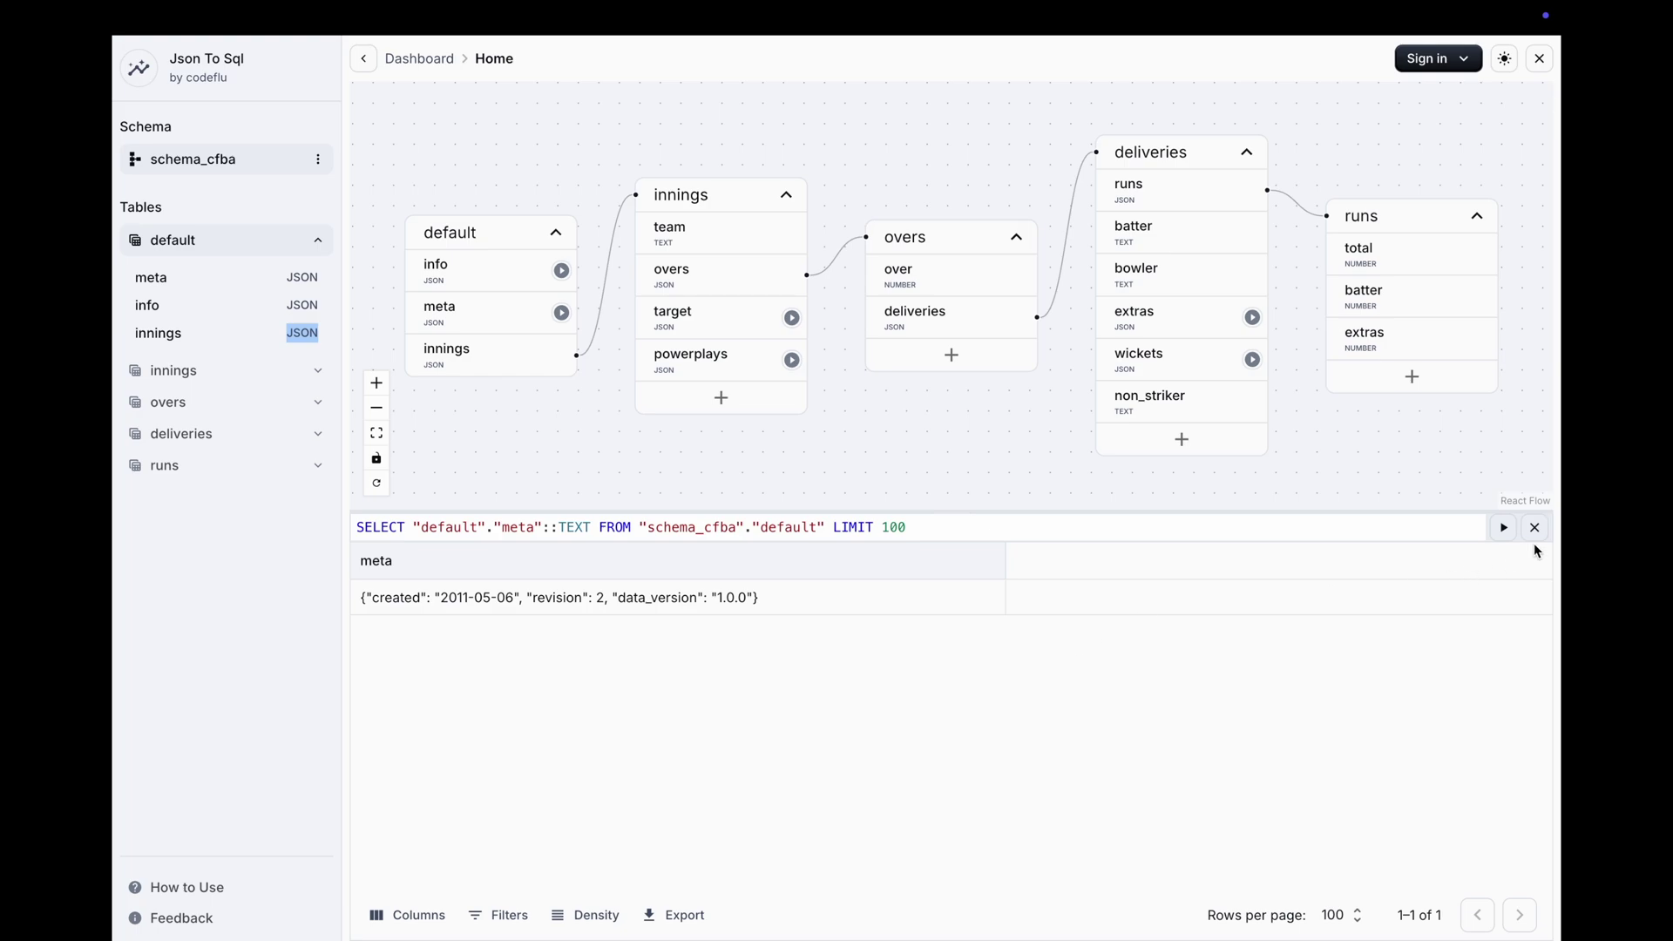
Close the meta results and query all columns of the runs table
click(1535, 528)
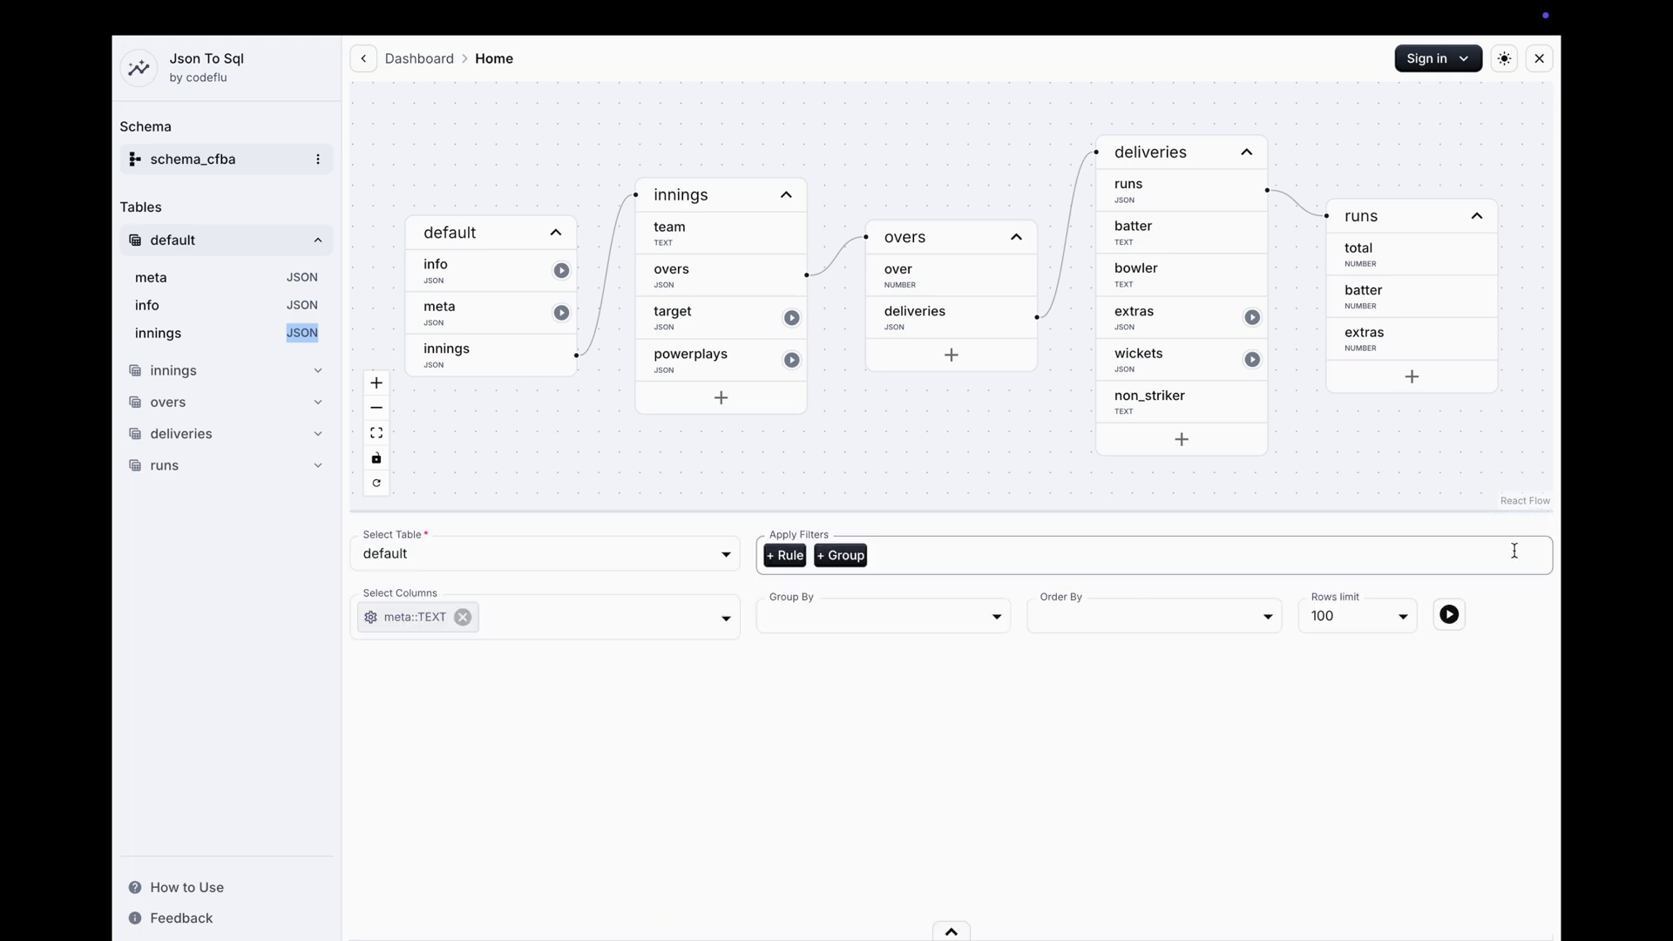
click(575, 542)
click(462, 723)
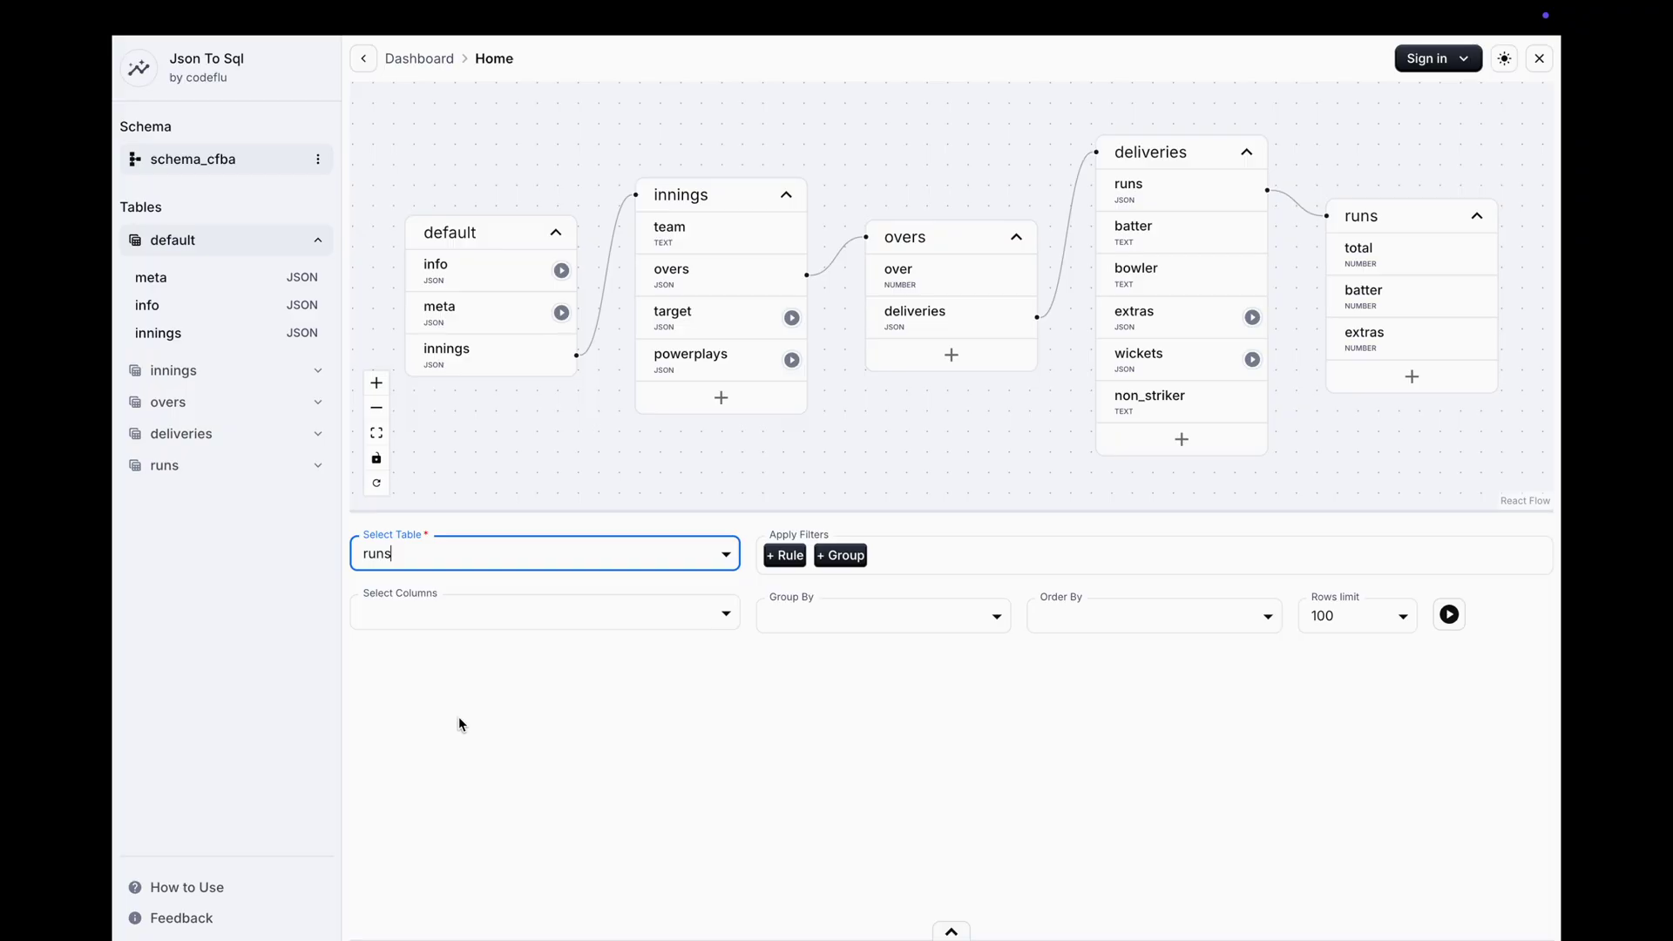
click(1449, 615)
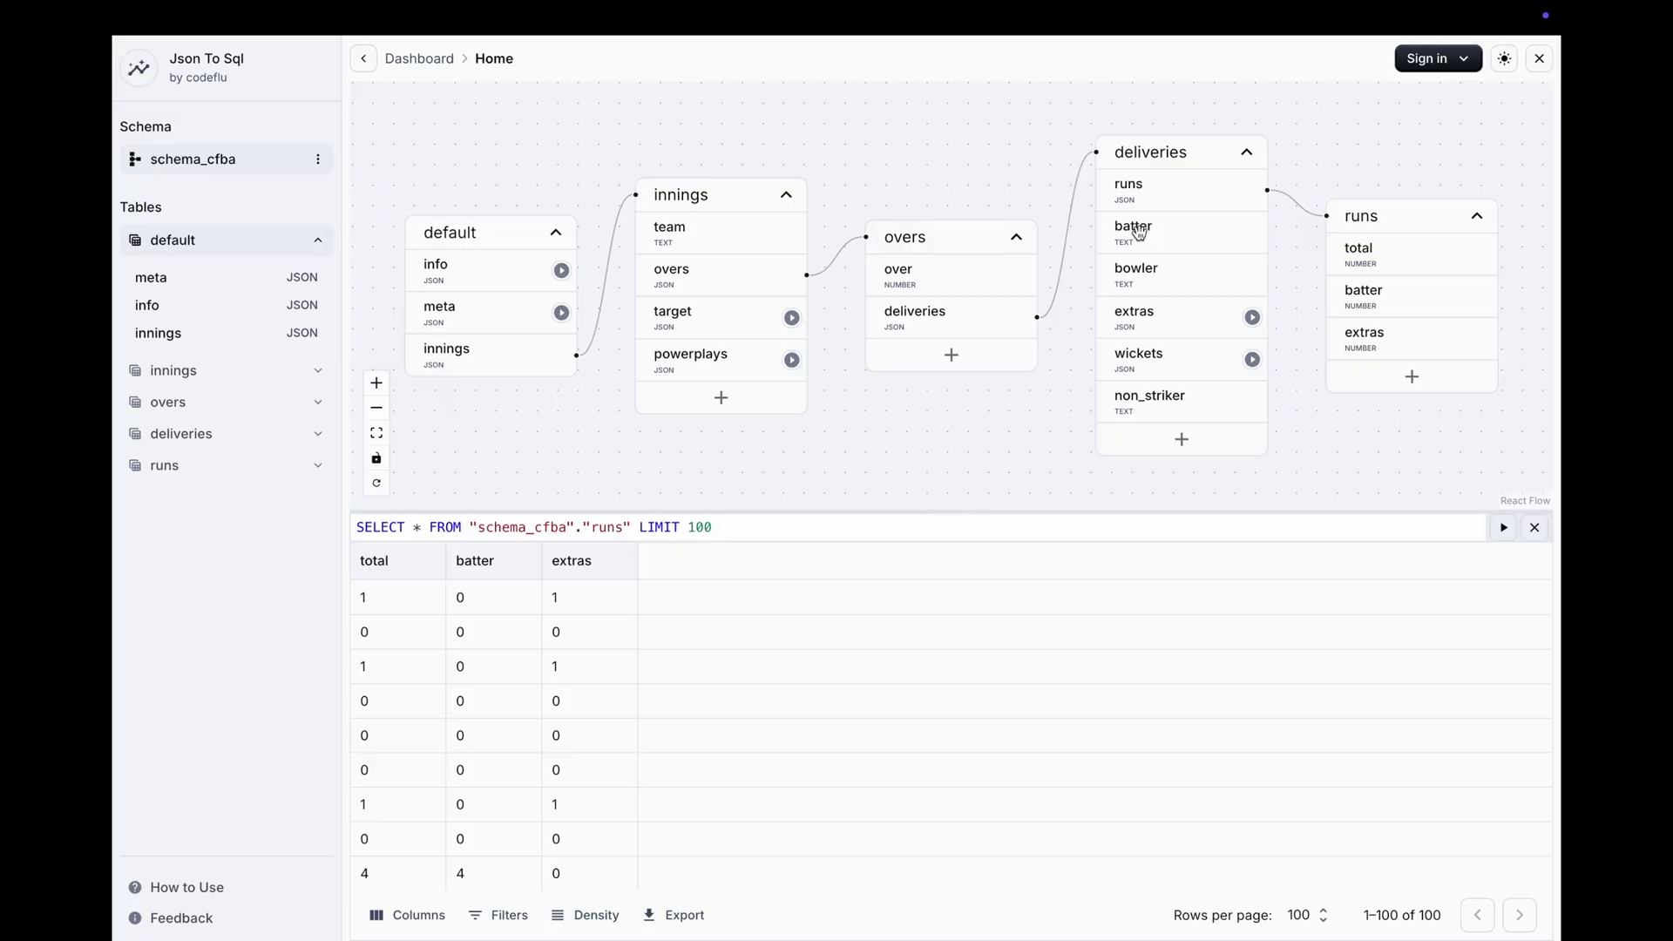
Add a foreign-key column named batsman to the runs table from the deliveries table's batter column, and rerun the runs query
click(170, 434)
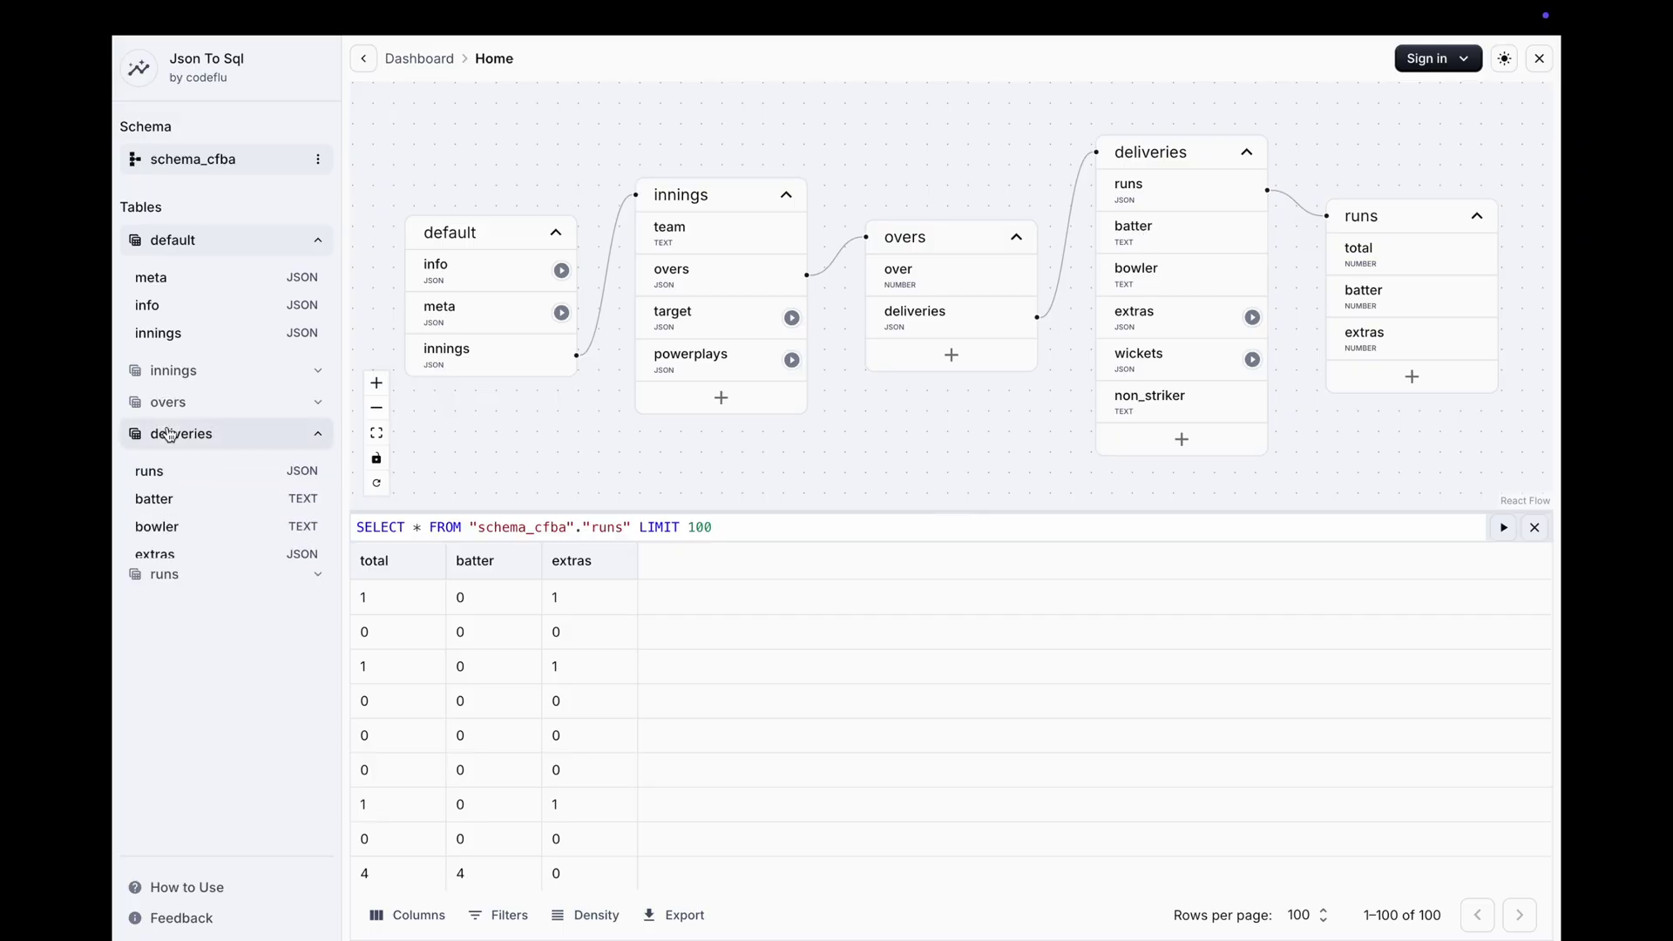
drag(135, 499, 180, 539)
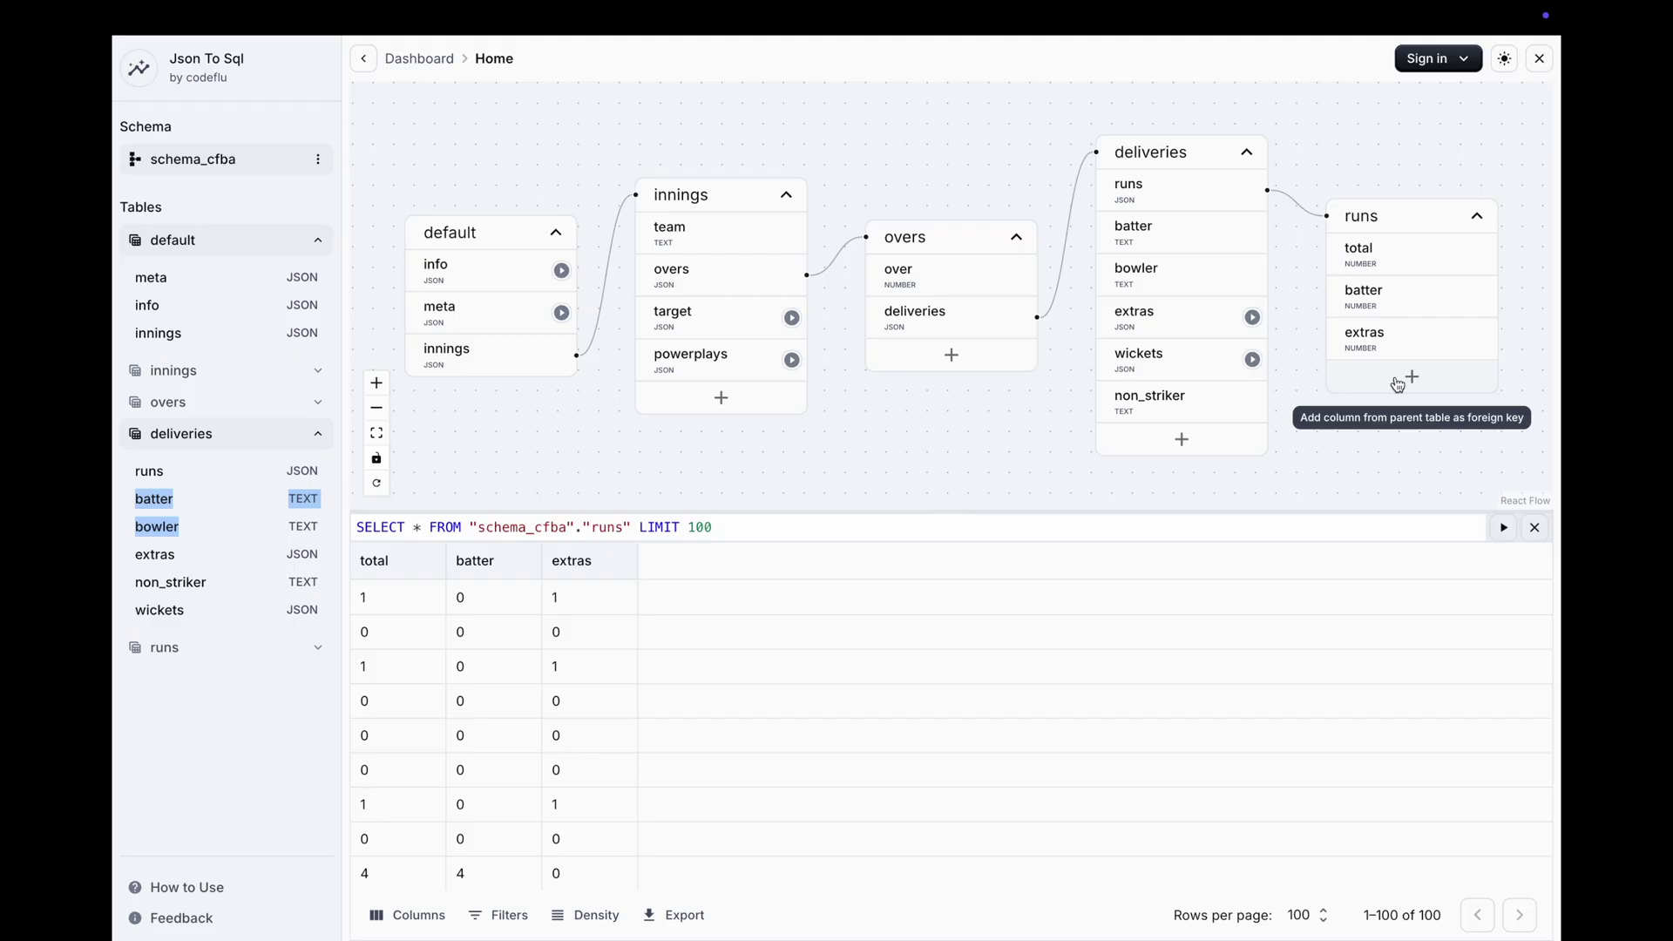
click(1399, 384)
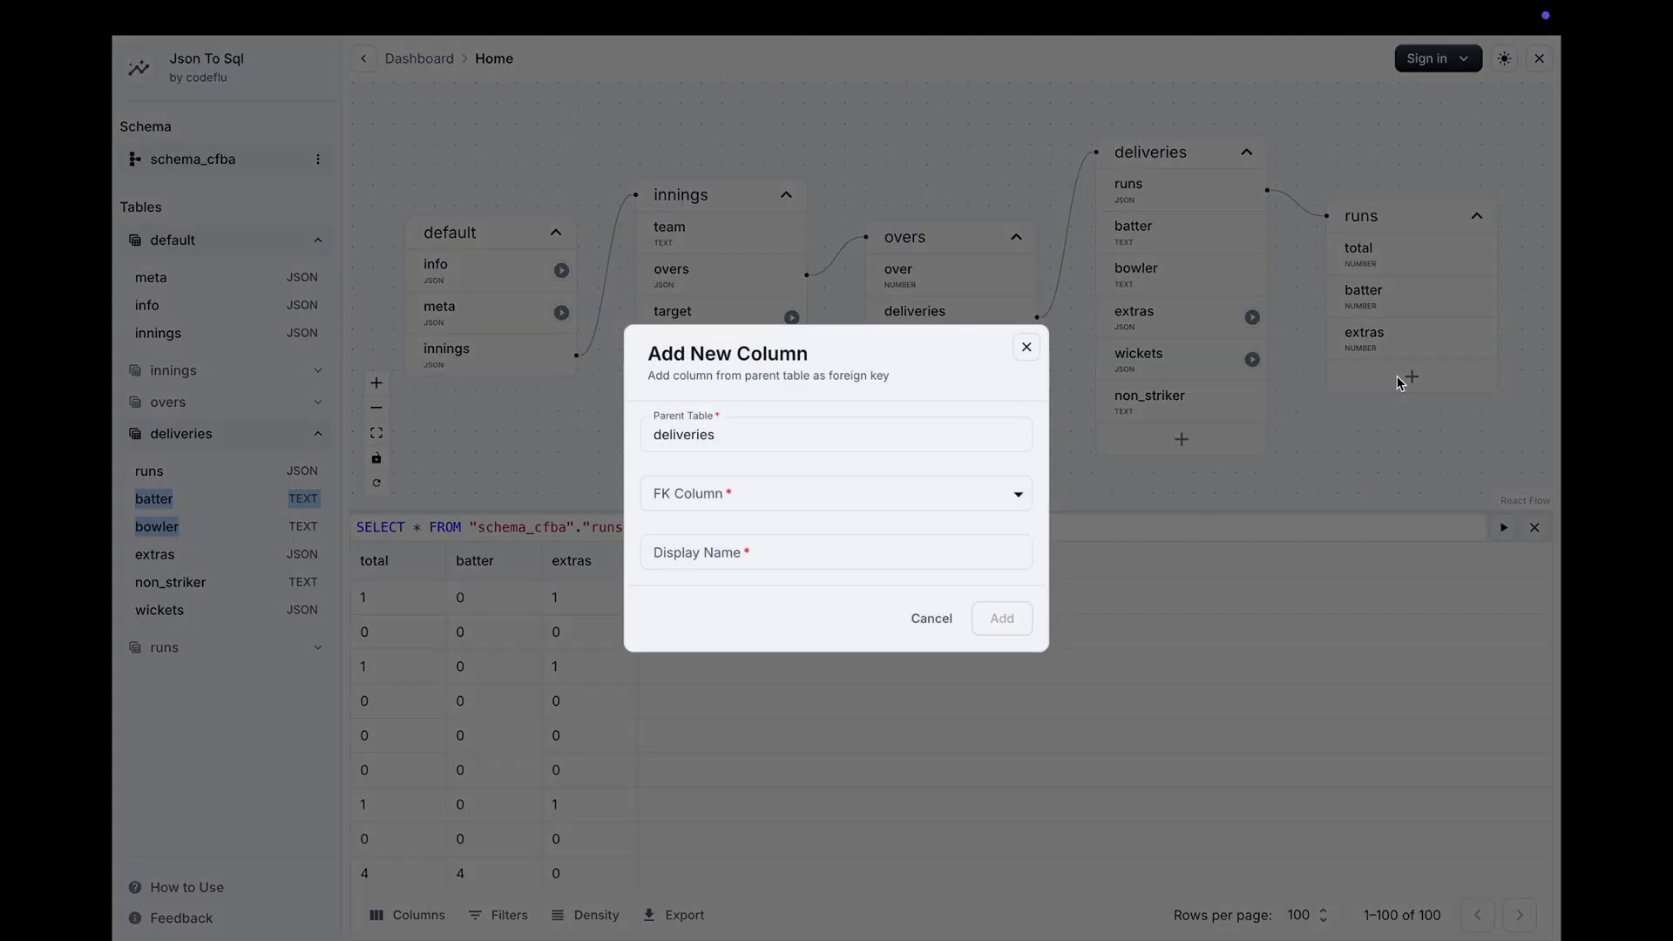
click(866, 483)
click(766, 534)
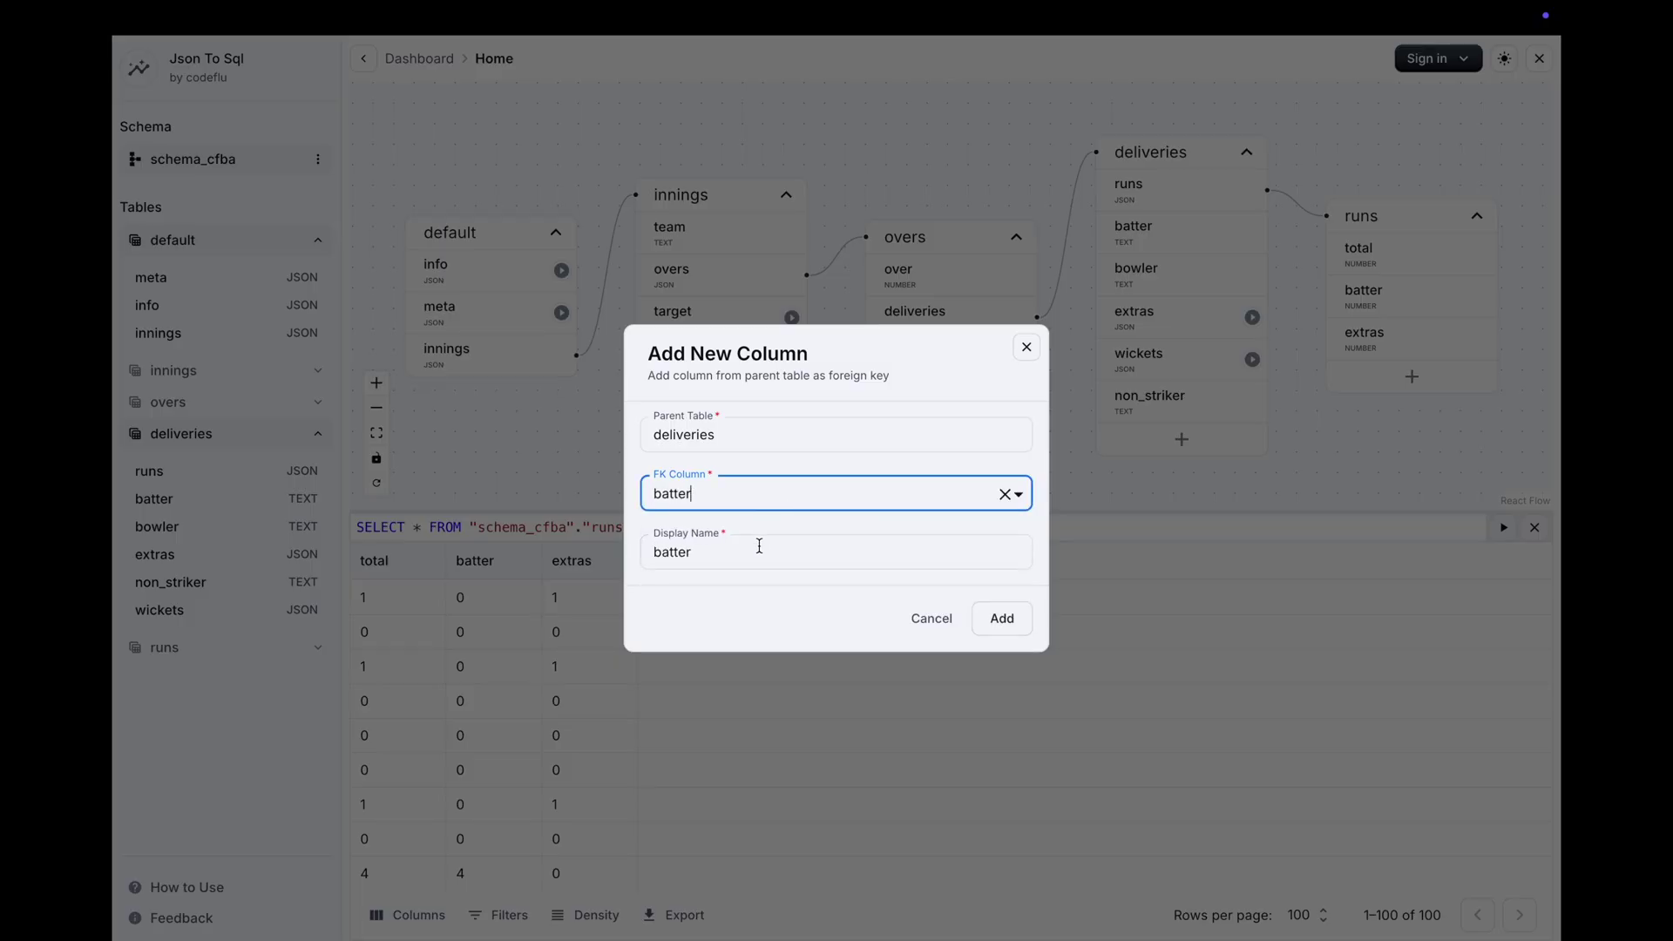
double_click(752, 552)
key(BackSpace)
text(ba)
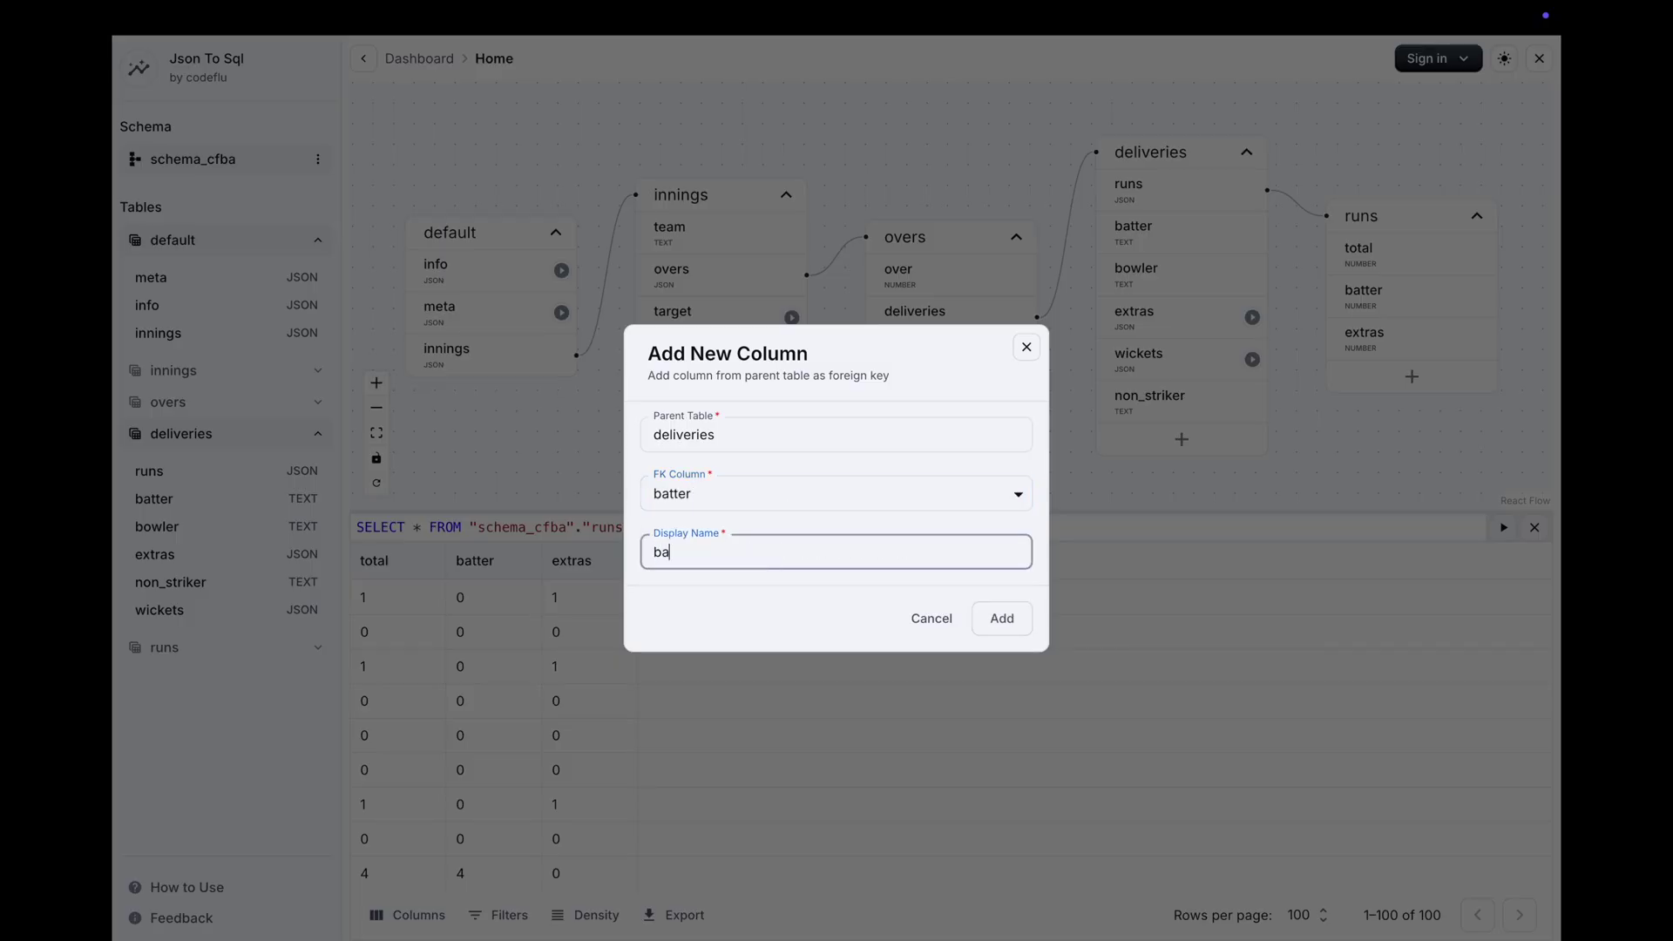
text(tsman)
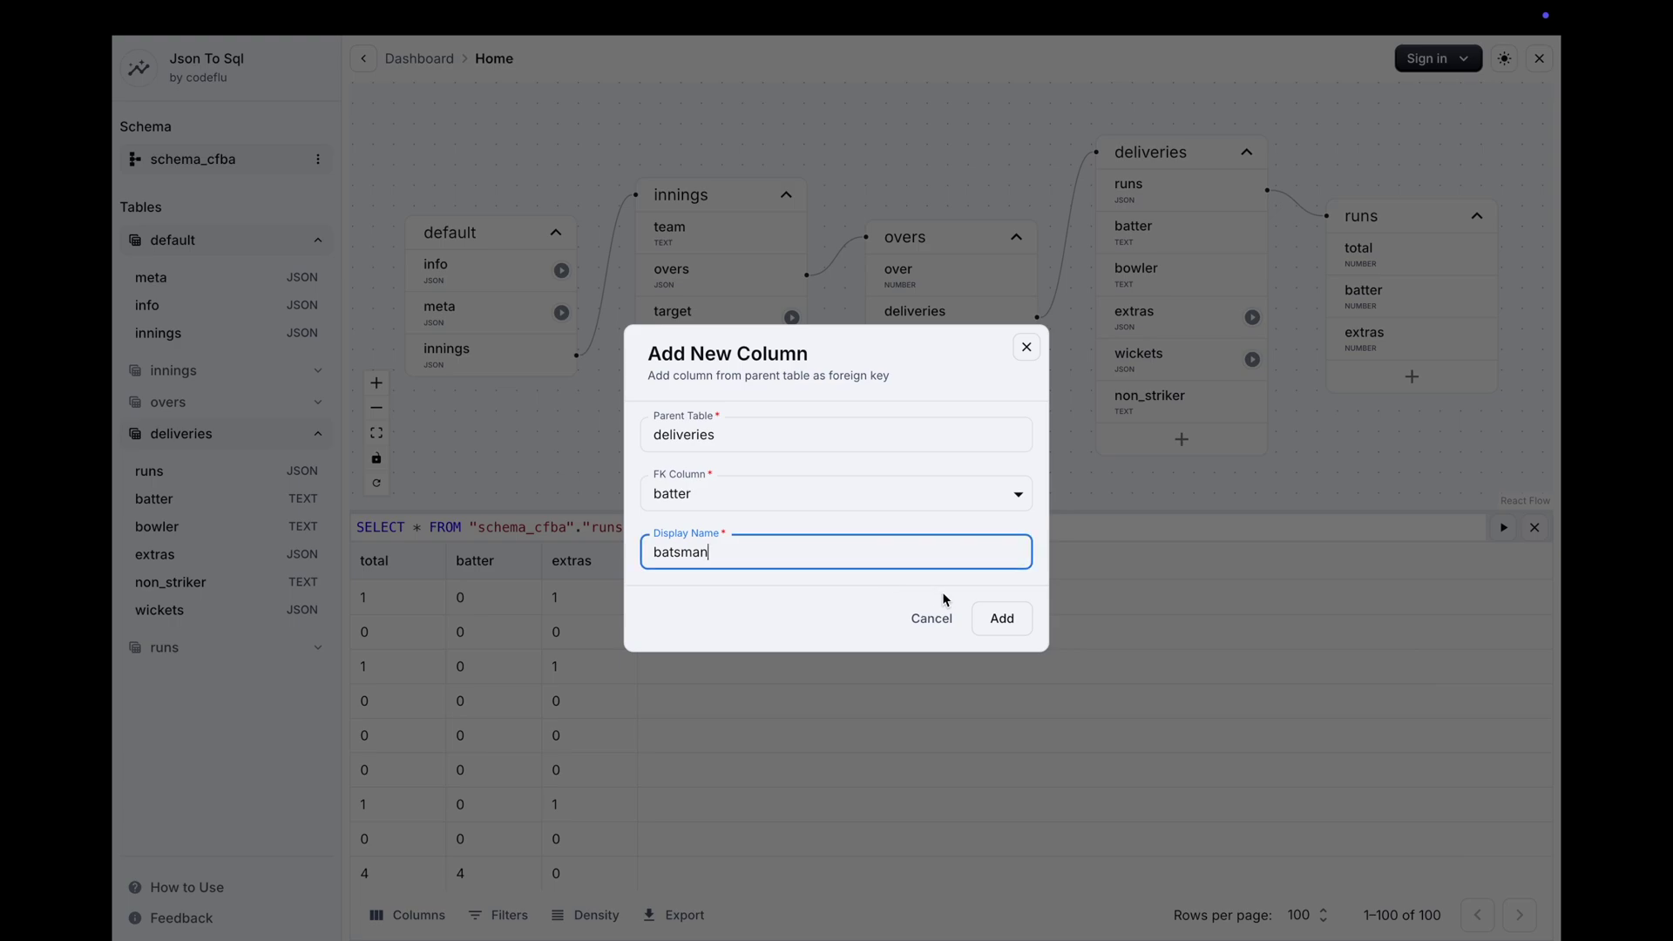
click(986, 620)
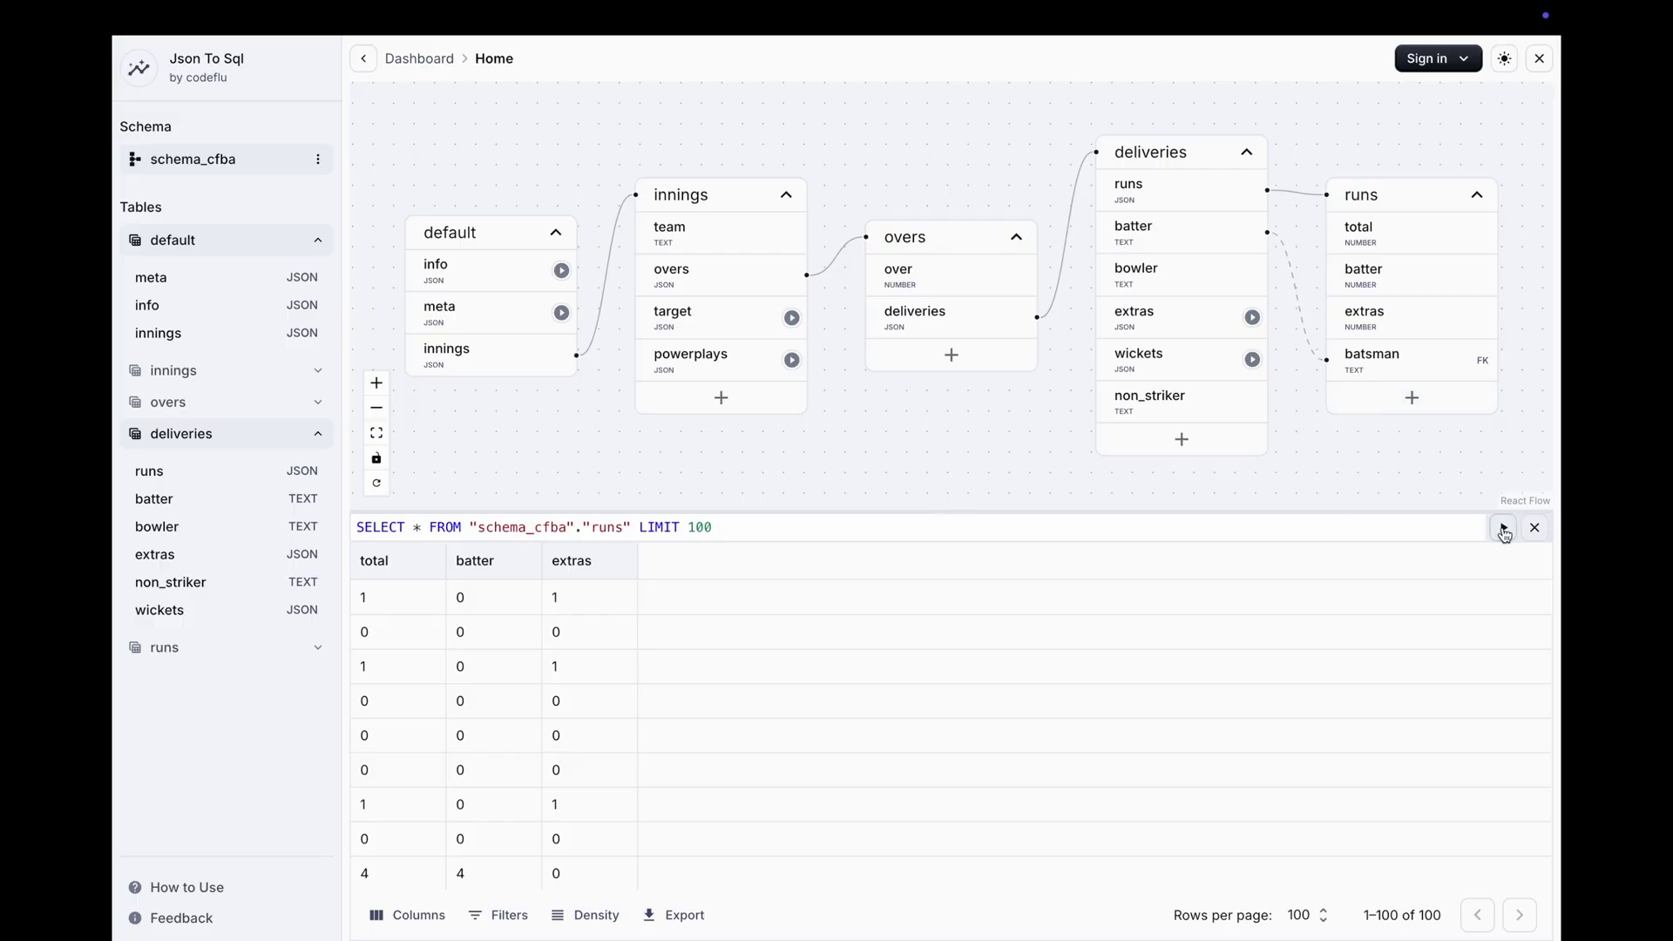
click(1504, 529)
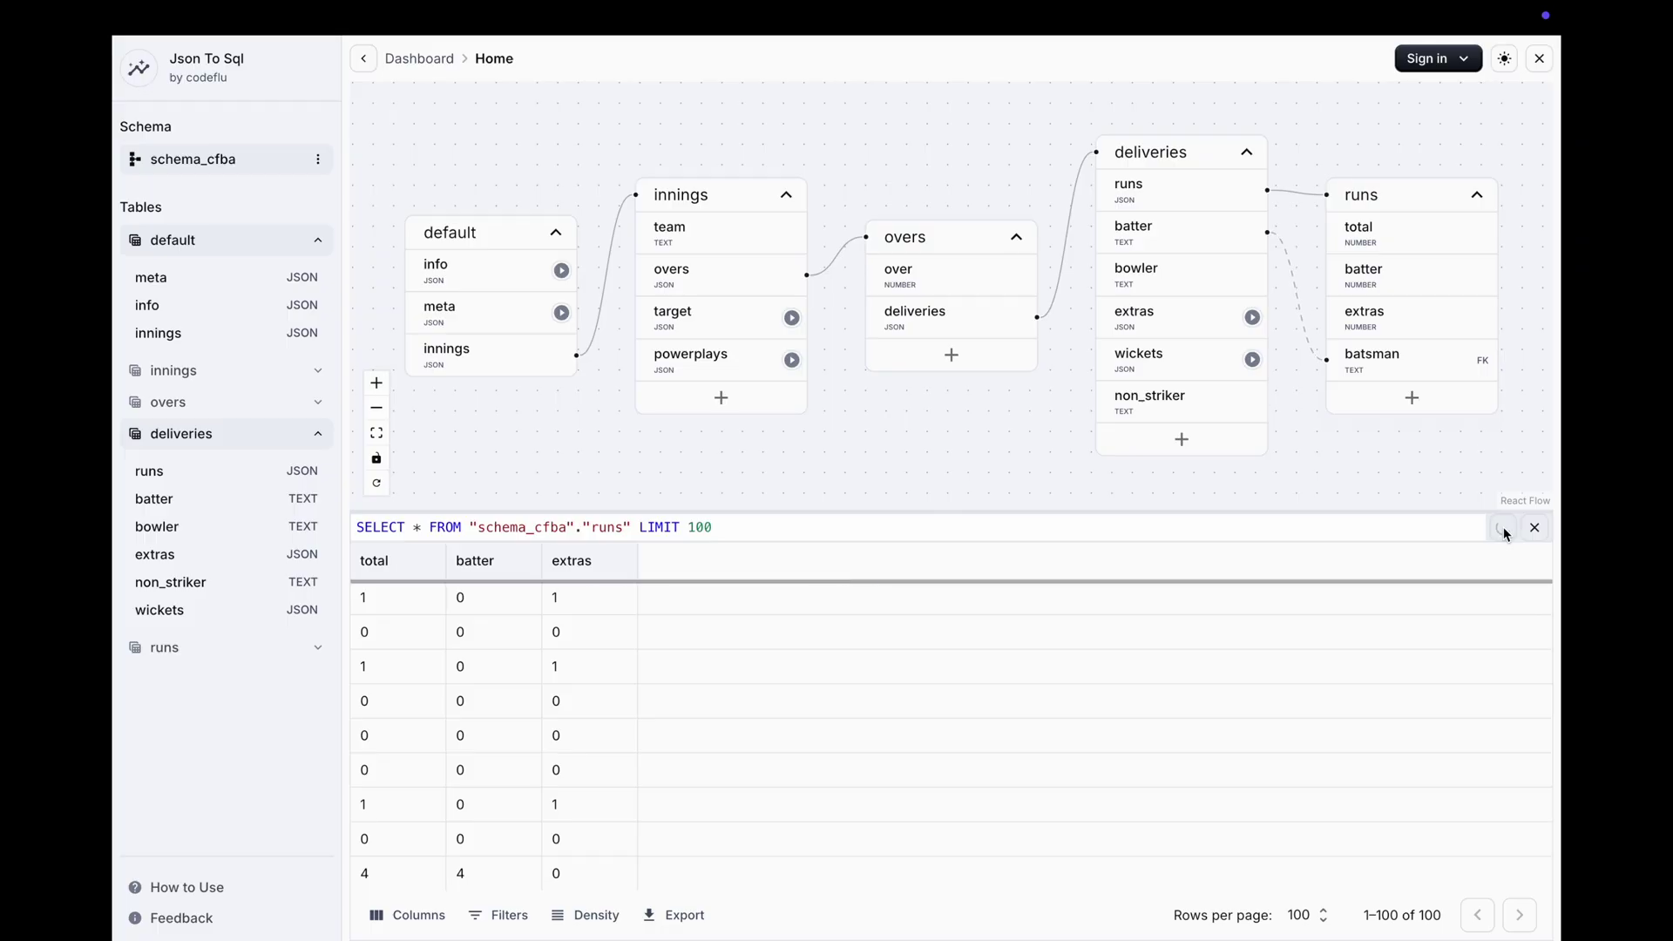
Widen the batsman column in the query results and look through the rows
drag(735, 561, 779, 567)
scroll(730, 698, down, 3)
scroll(720, 707, up, 3)
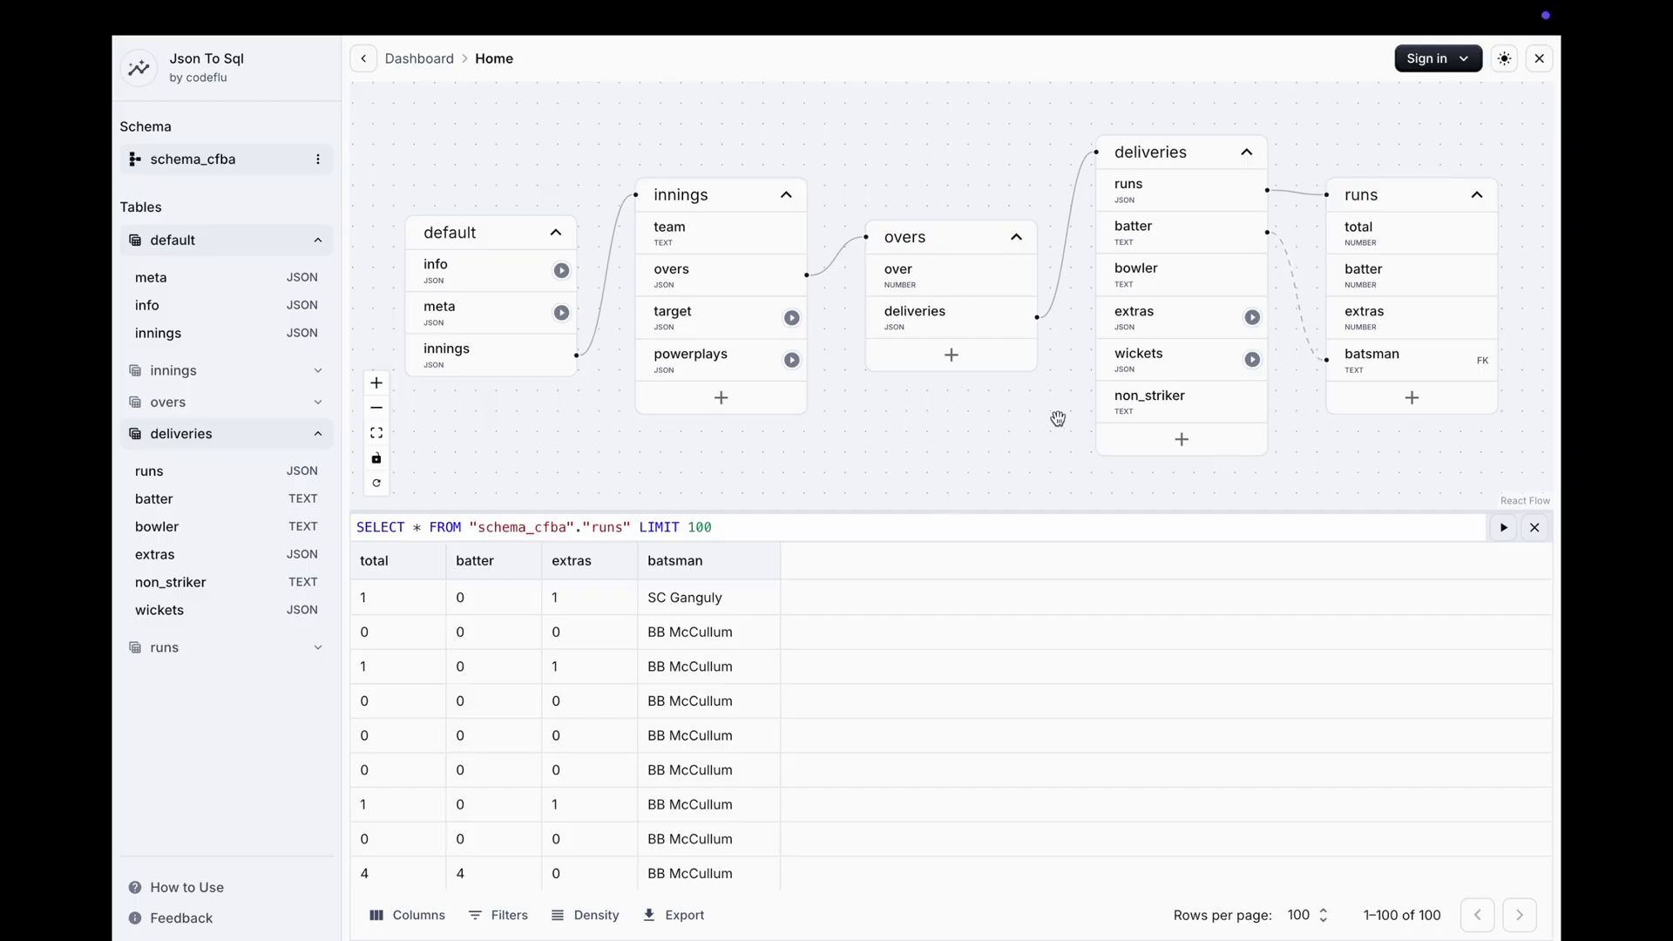
Add a foreign-key column named bowler to the runs table from the deliveries table's bowler column
click(1361, 408)
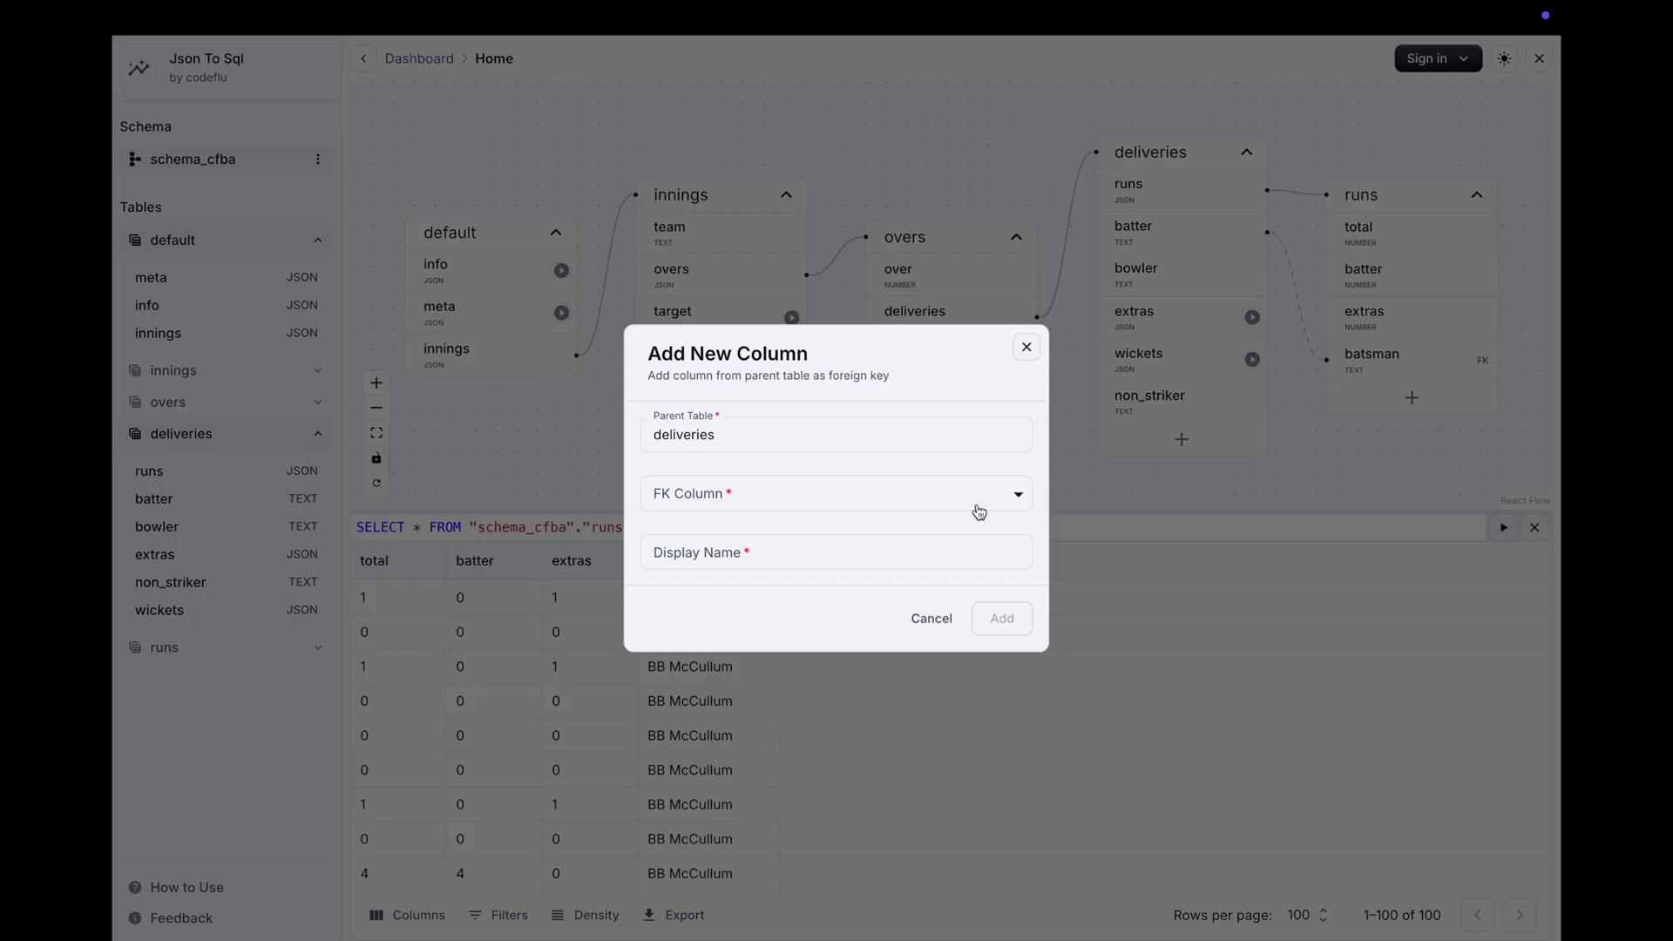
click(877, 482)
click(772, 561)
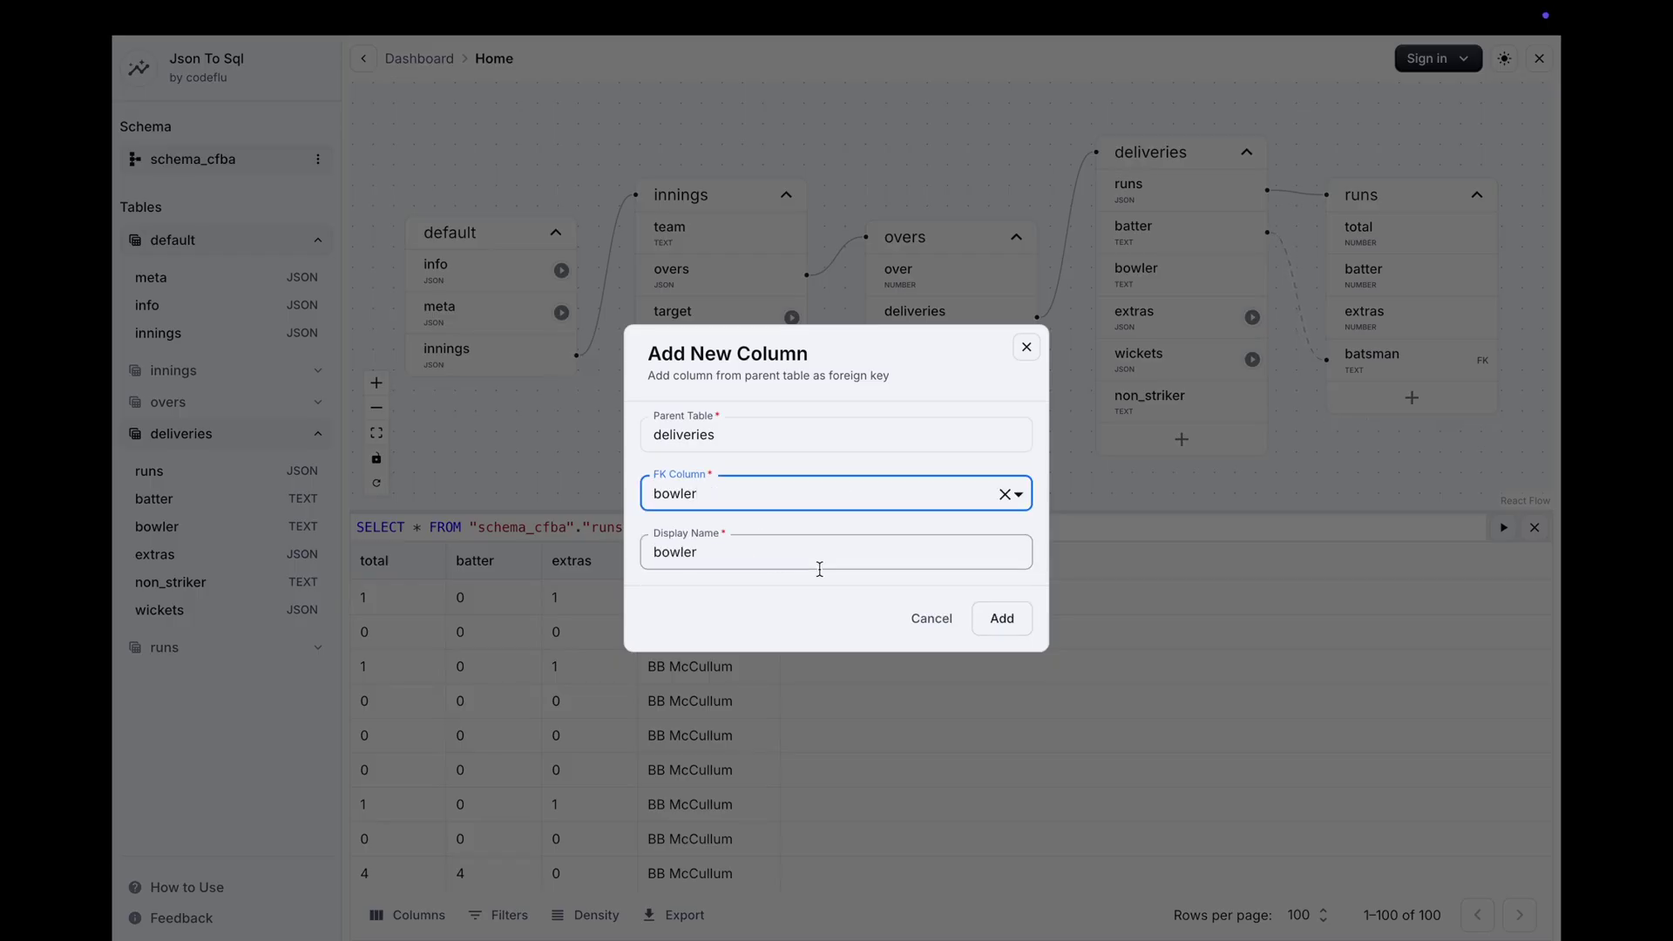
click(1016, 626)
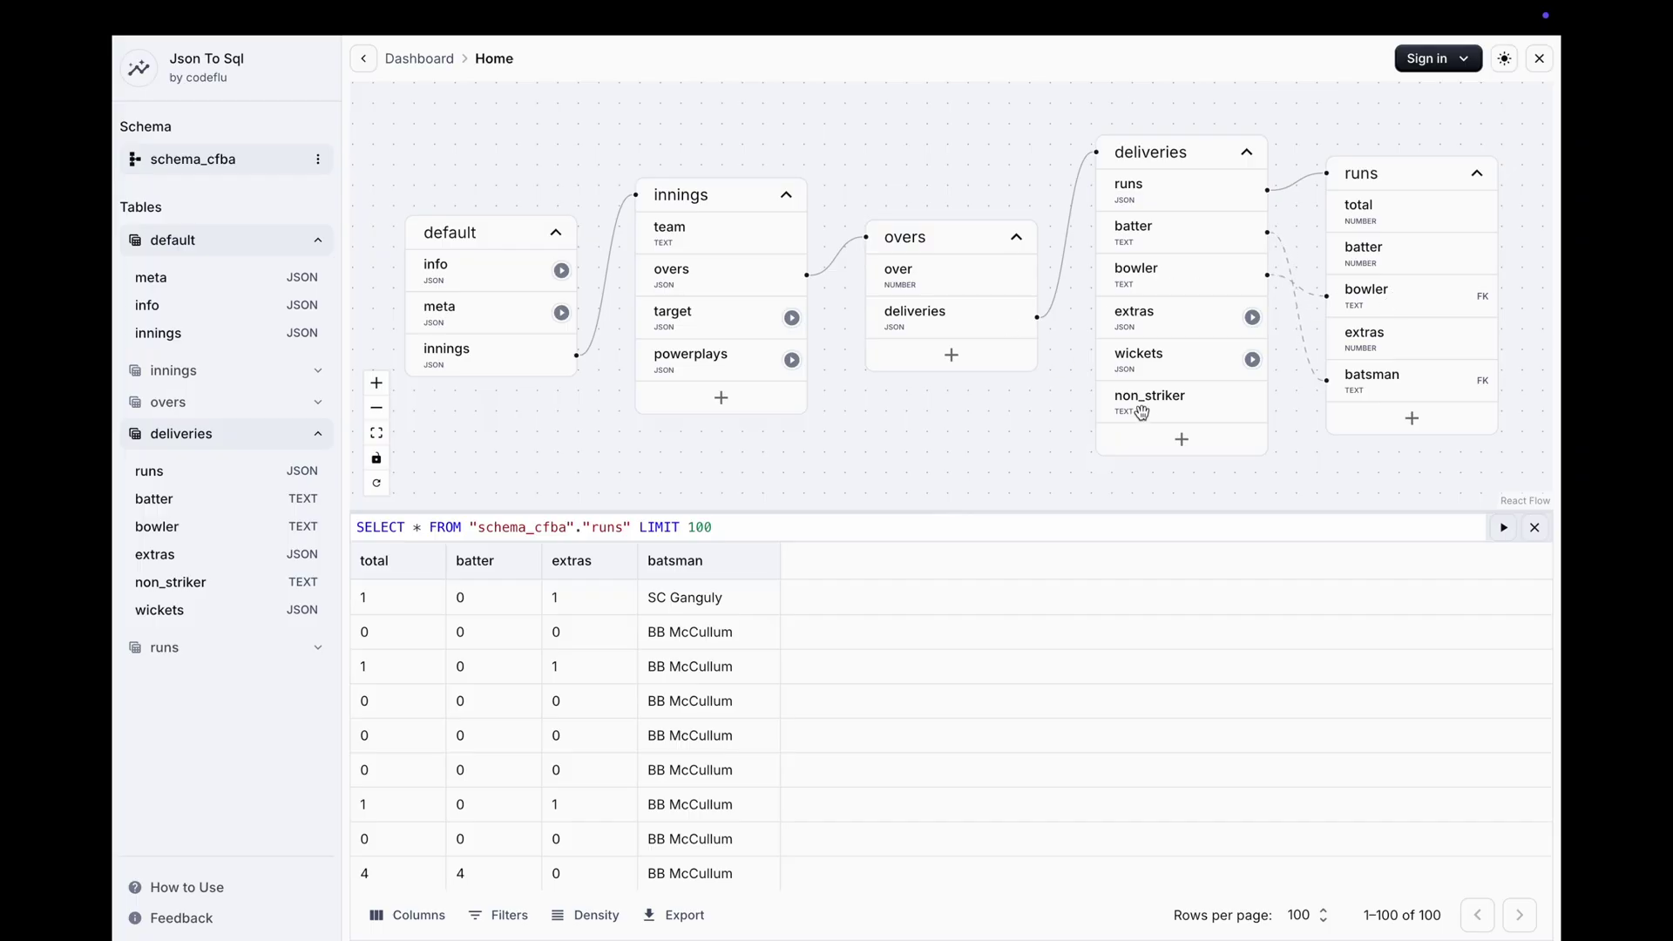
Add a foreign-key column named over to the deliveries table from the overs table's over column
click(1153, 447)
click(891, 476)
click(843, 528)
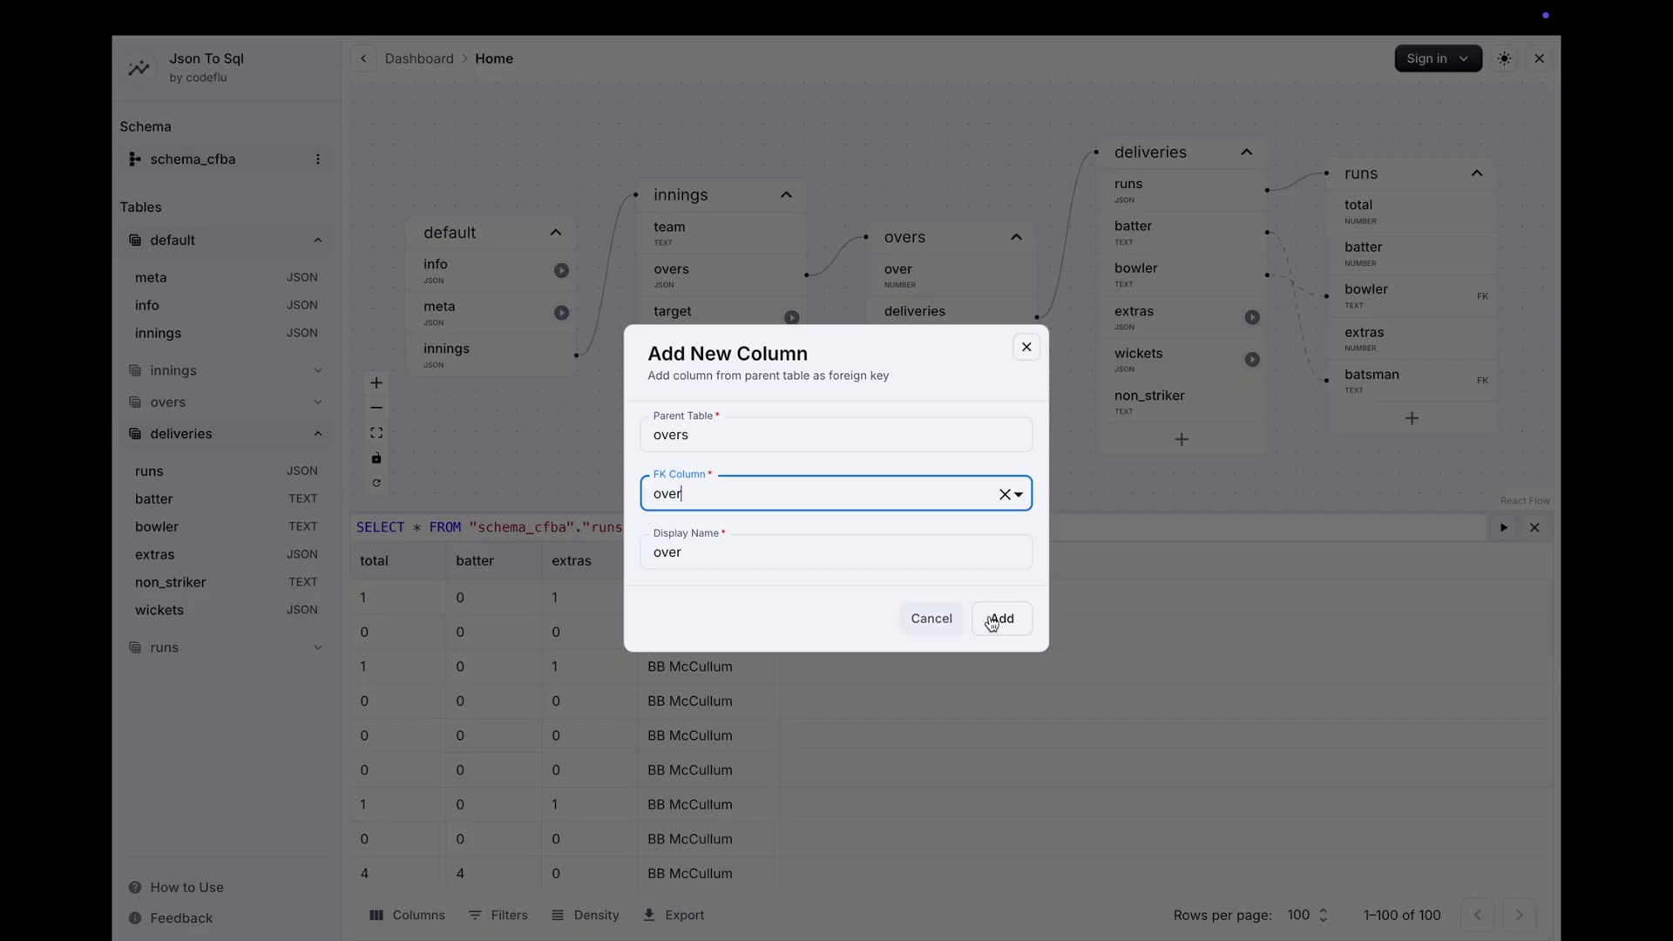
click(994, 620)
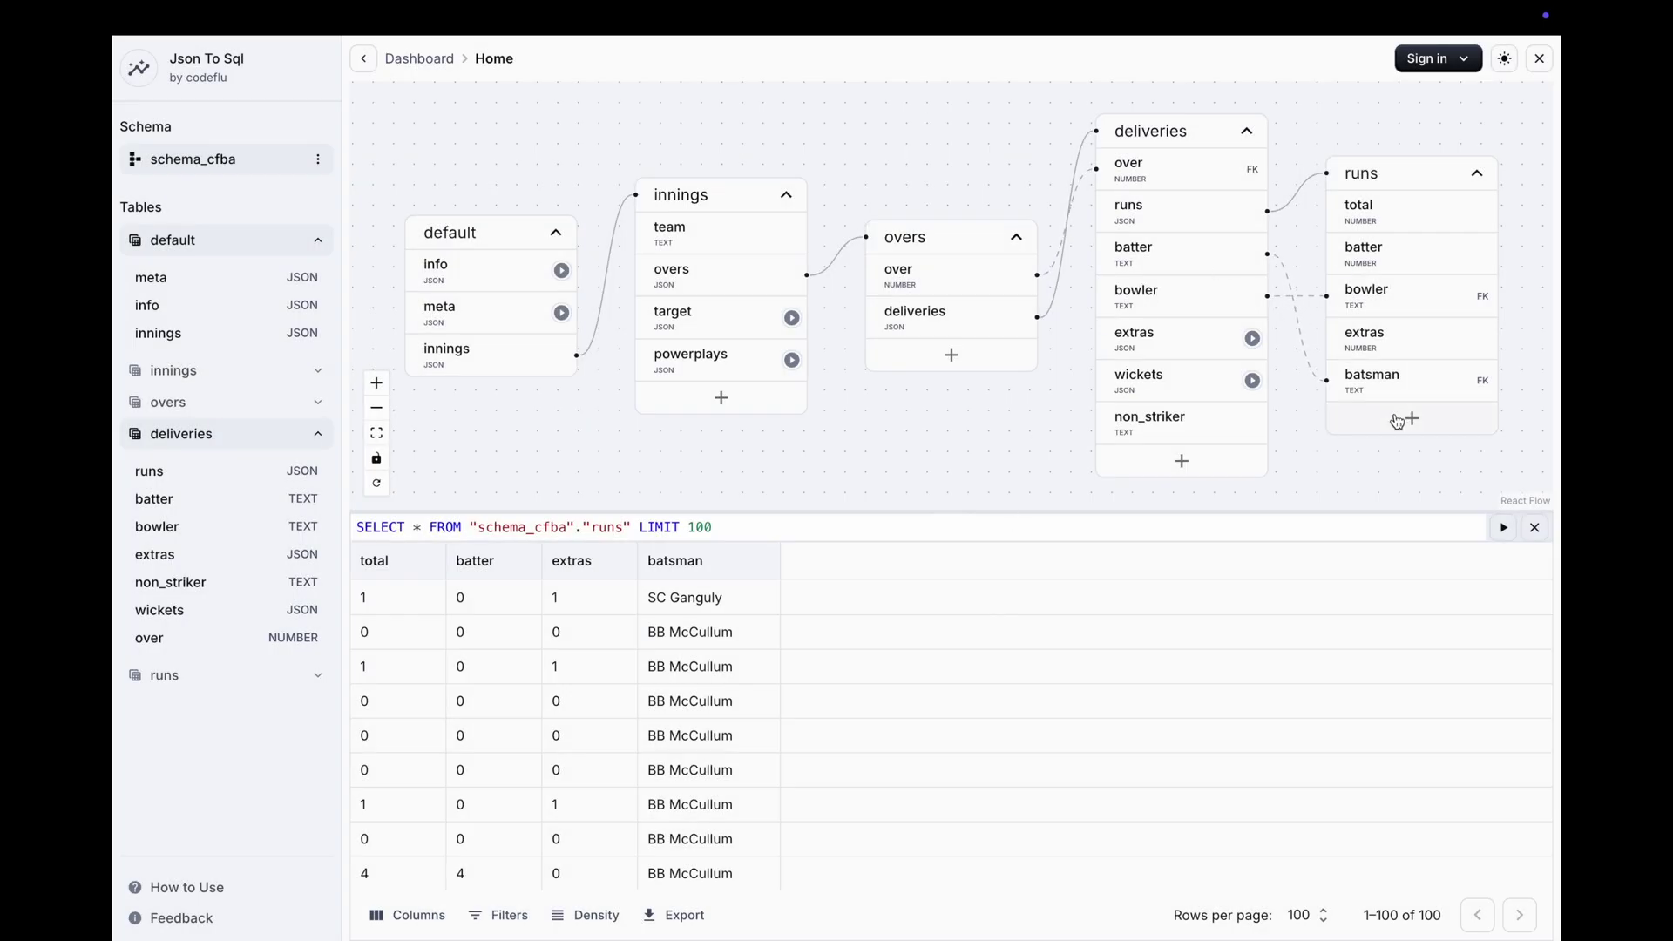
Add the deliveries table's over column to the runs table as a foreign key
click(1398, 421)
click(985, 493)
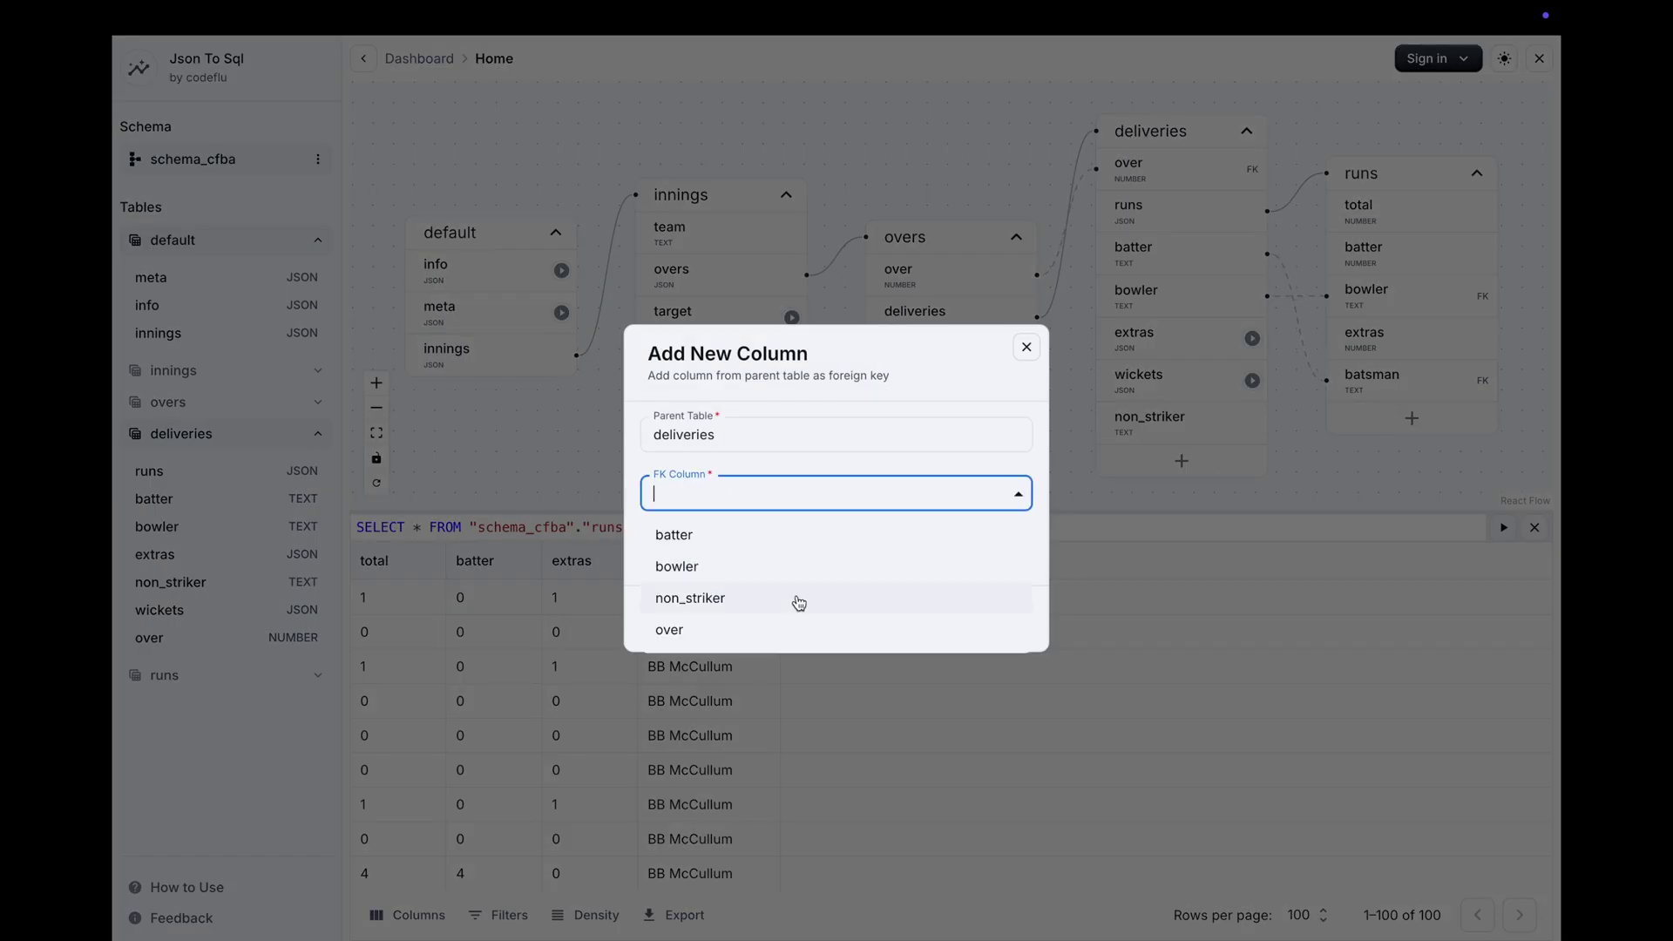
click(787, 630)
click(992, 620)
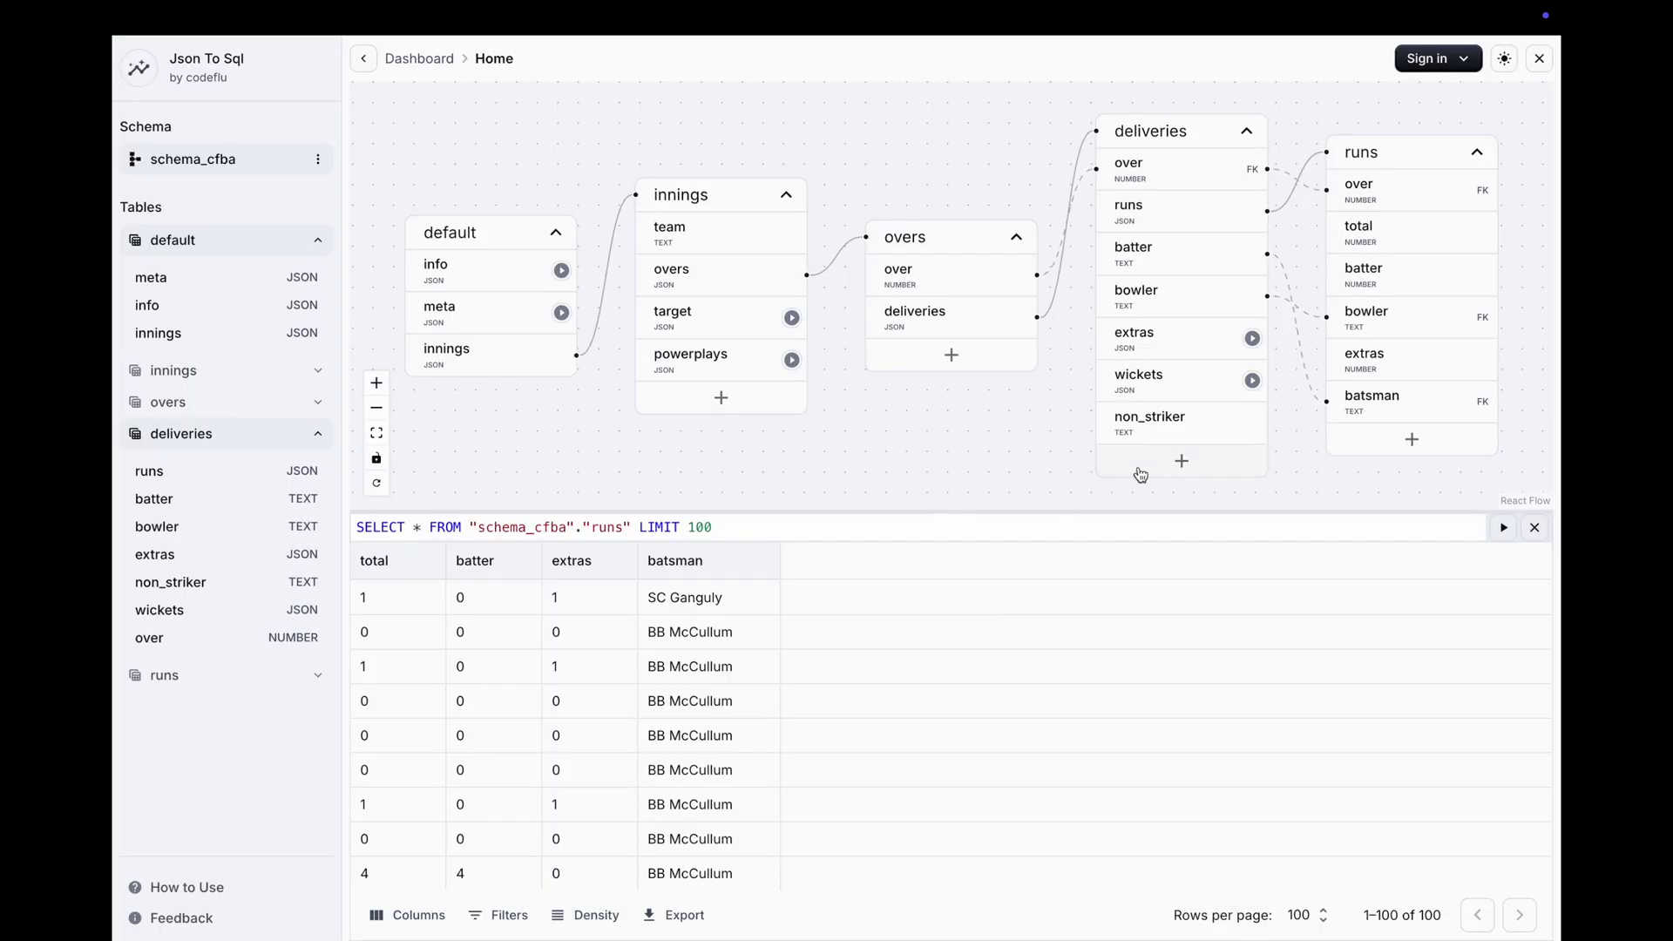
Rerun the runs query, look through the returned rows and close the results
click(1504, 529)
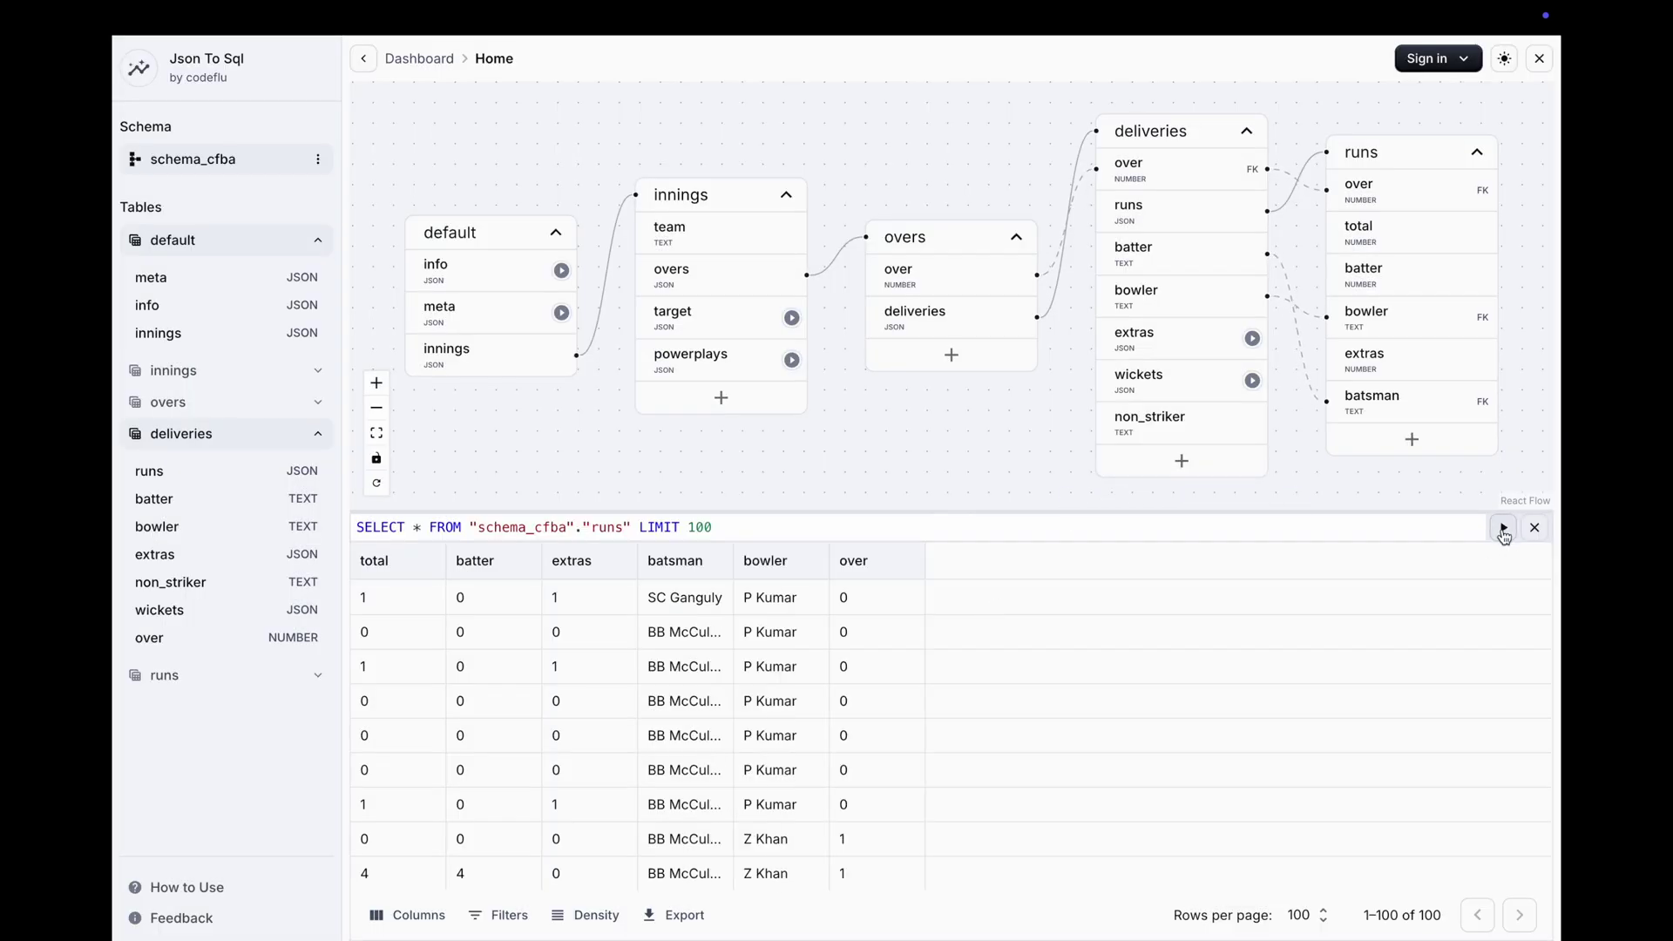
scroll(897, 775, down, 2)
scroll(897, 776, up, 2)
click(1536, 528)
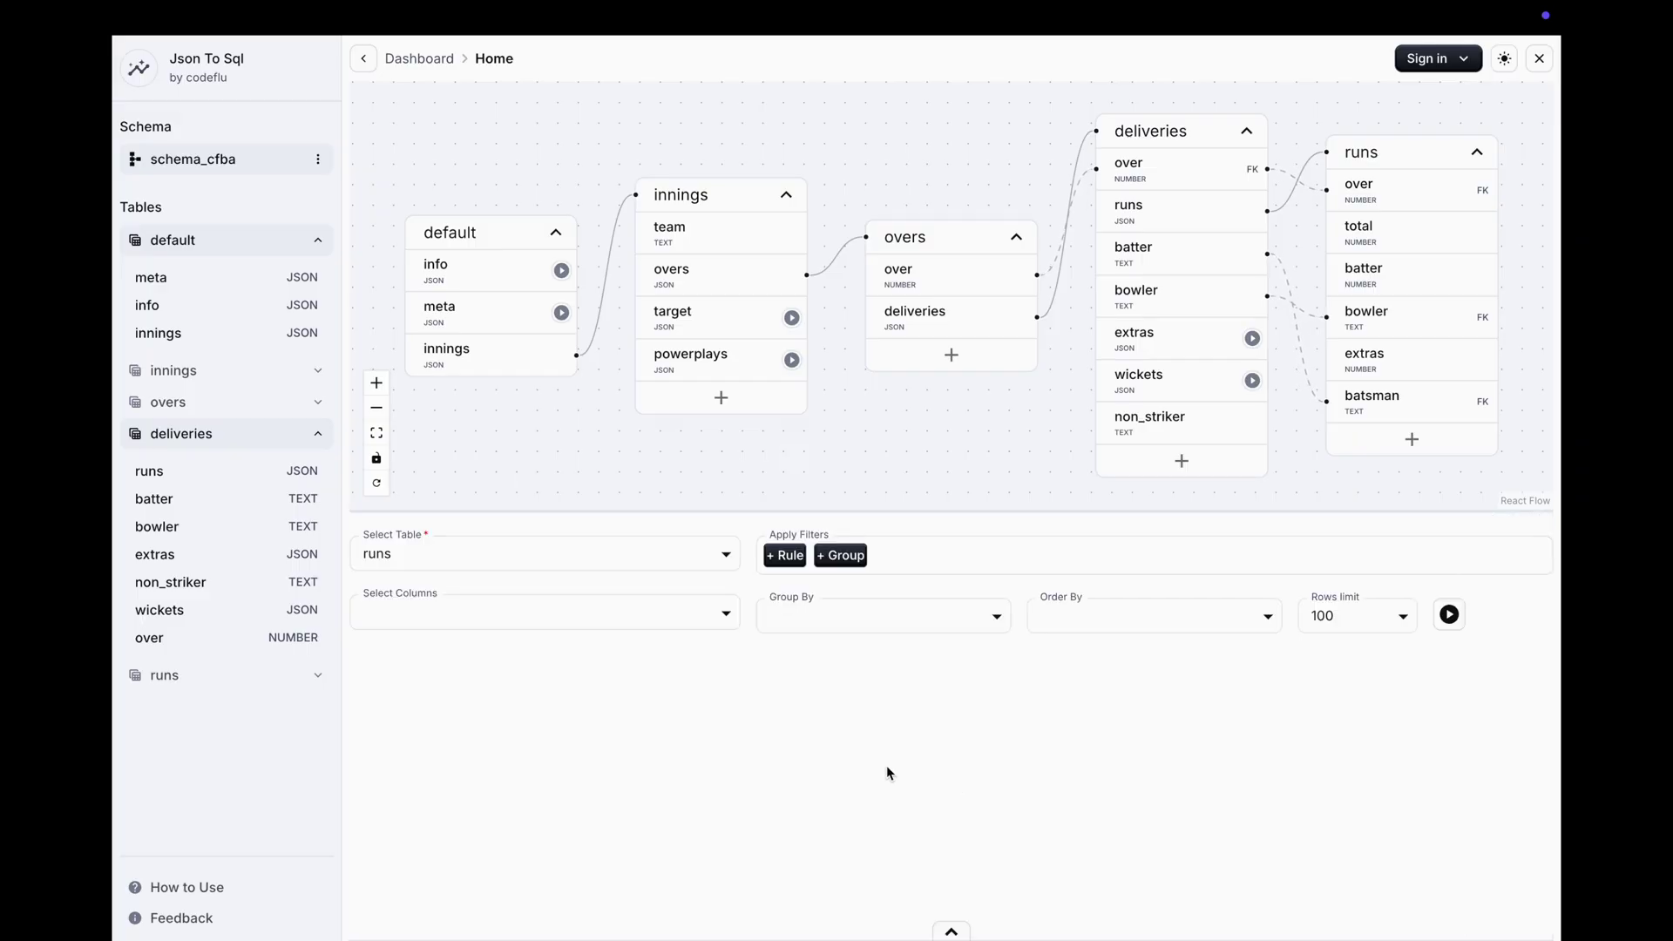
Choose batsman and batter as the columns for a new query on the runs table
click(567, 621)
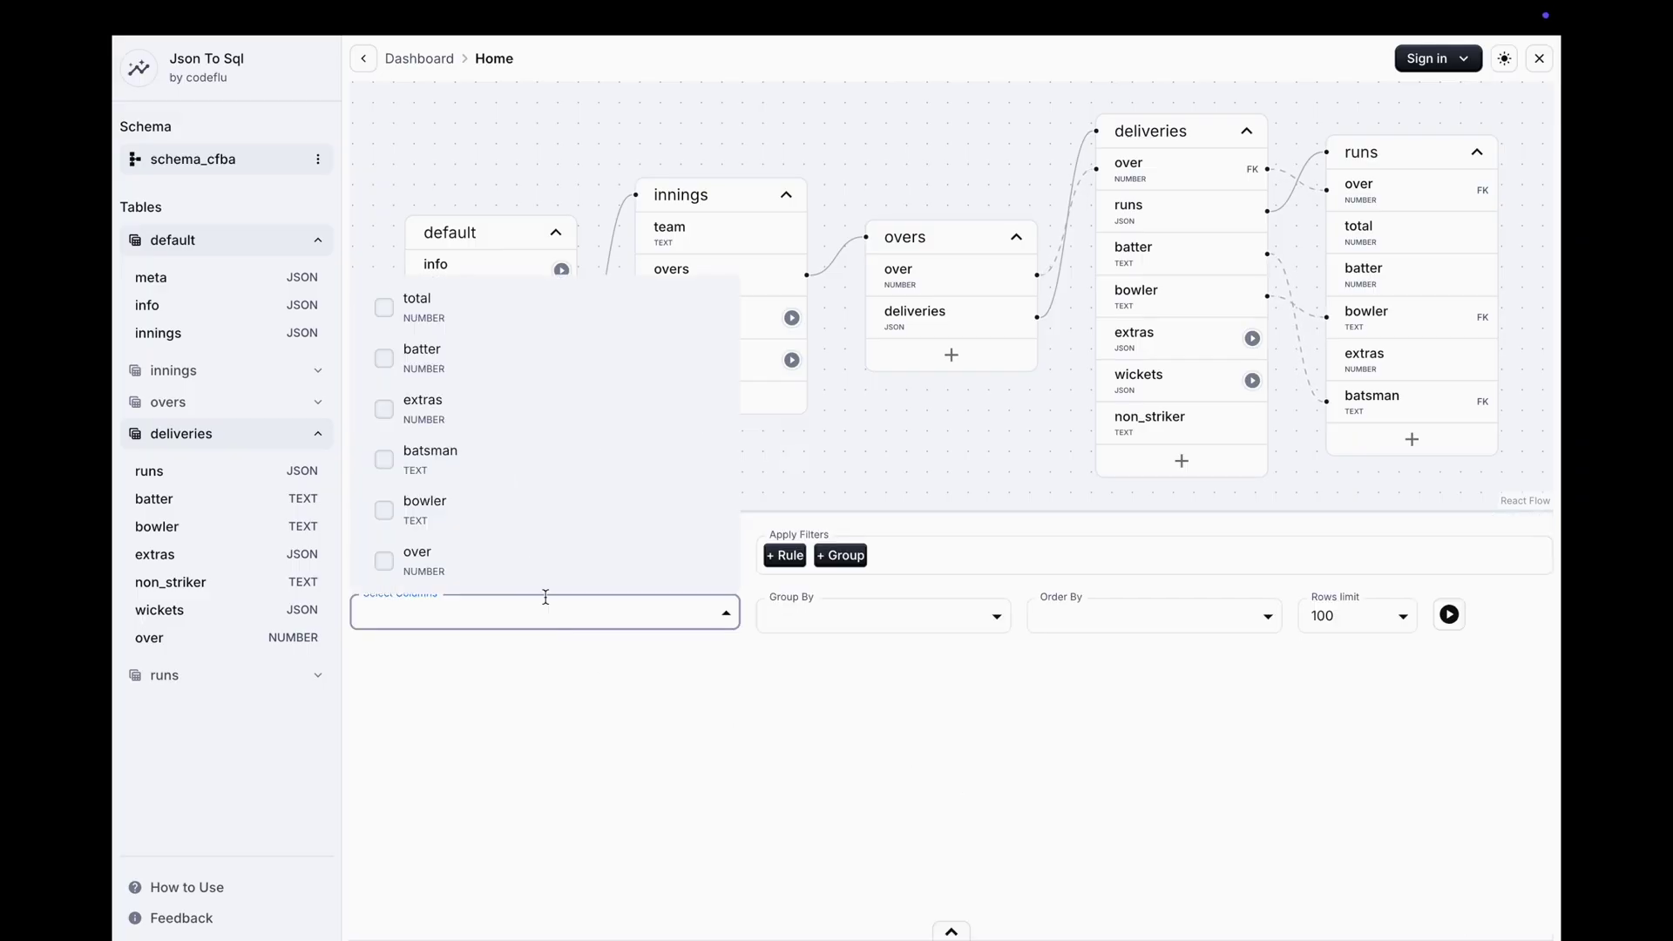
click(505, 468)
click(486, 366)
click(478, 665)
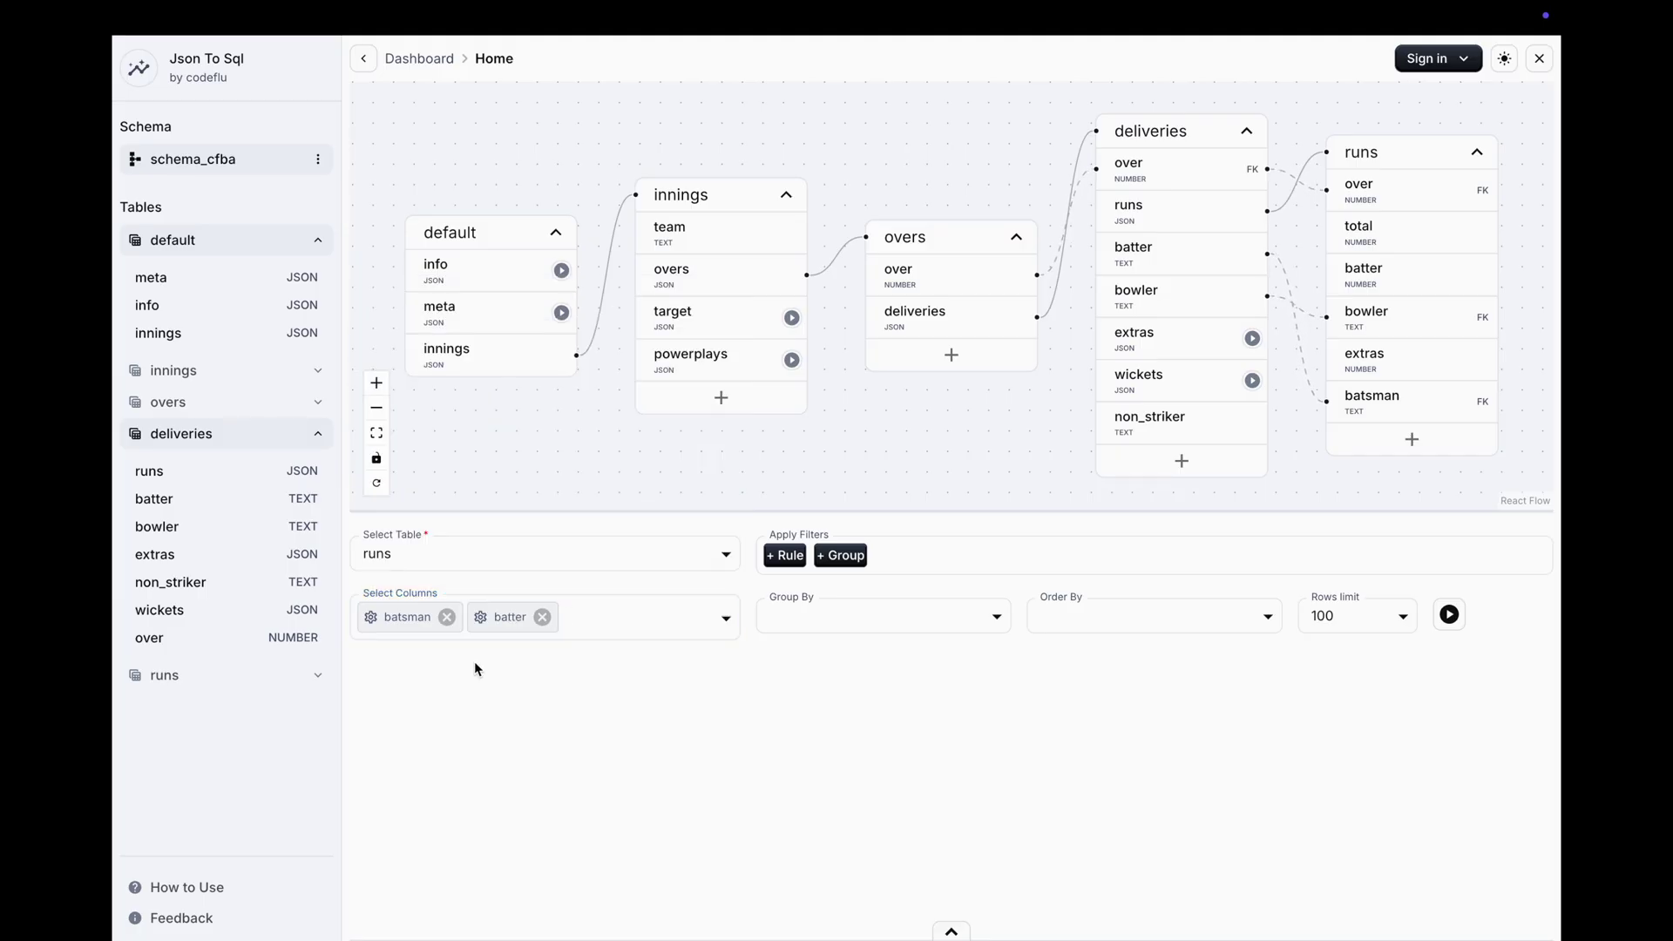
Apply the sum function to the selected batter column, checking the function's example before updating
click(481, 618)
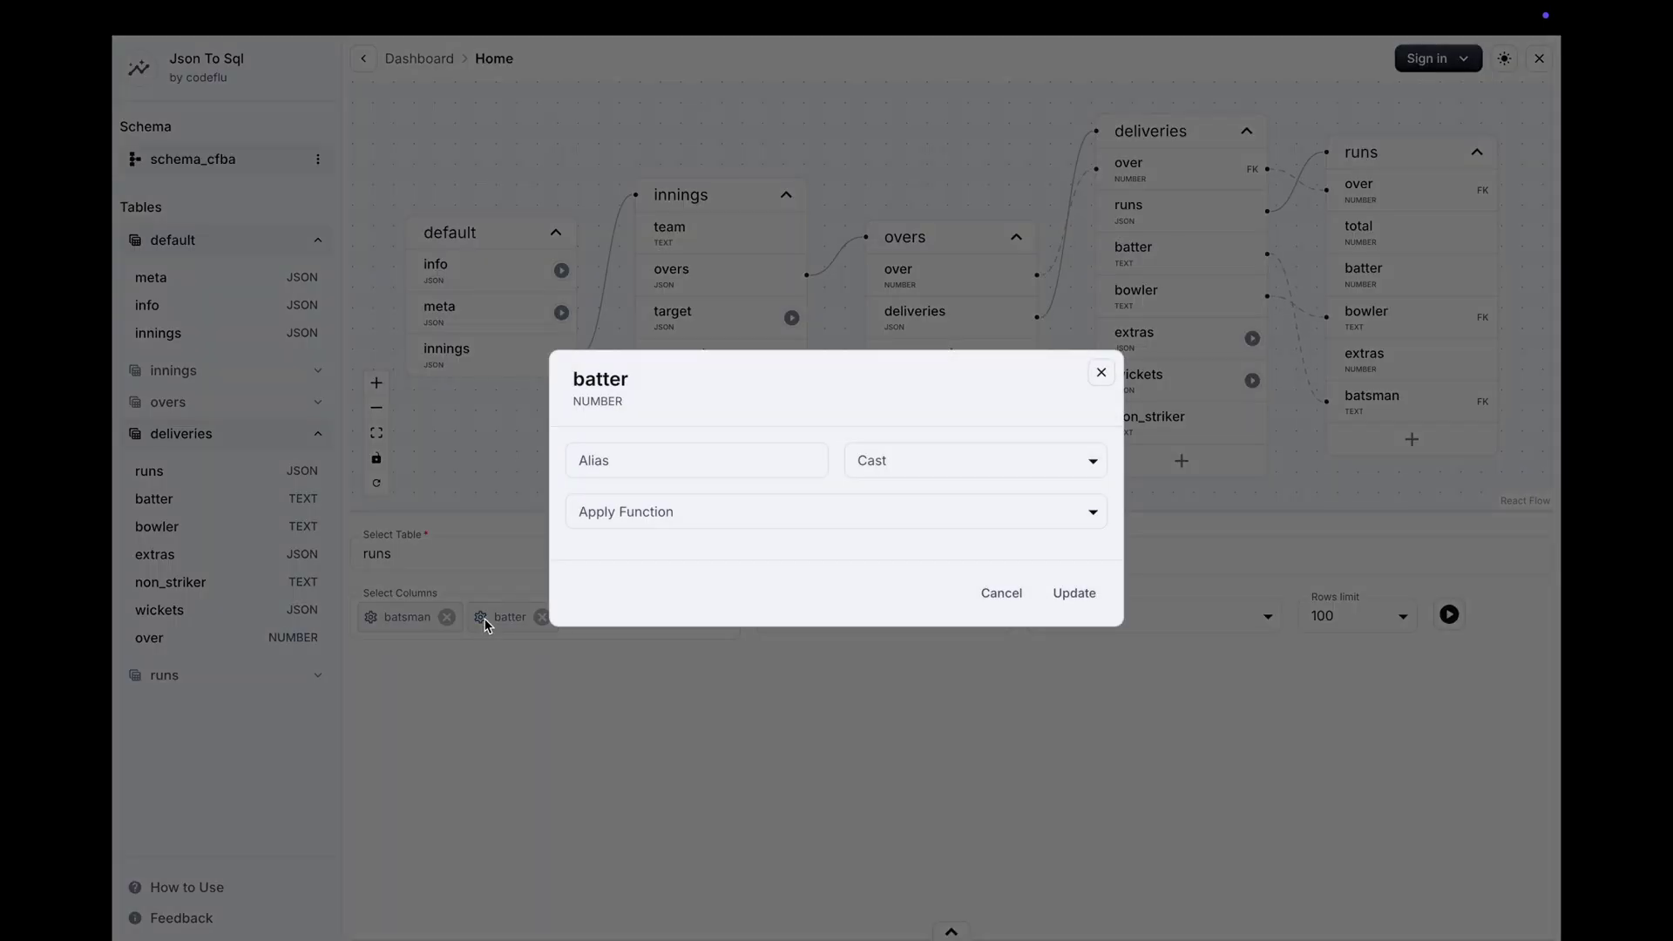
click(786, 512)
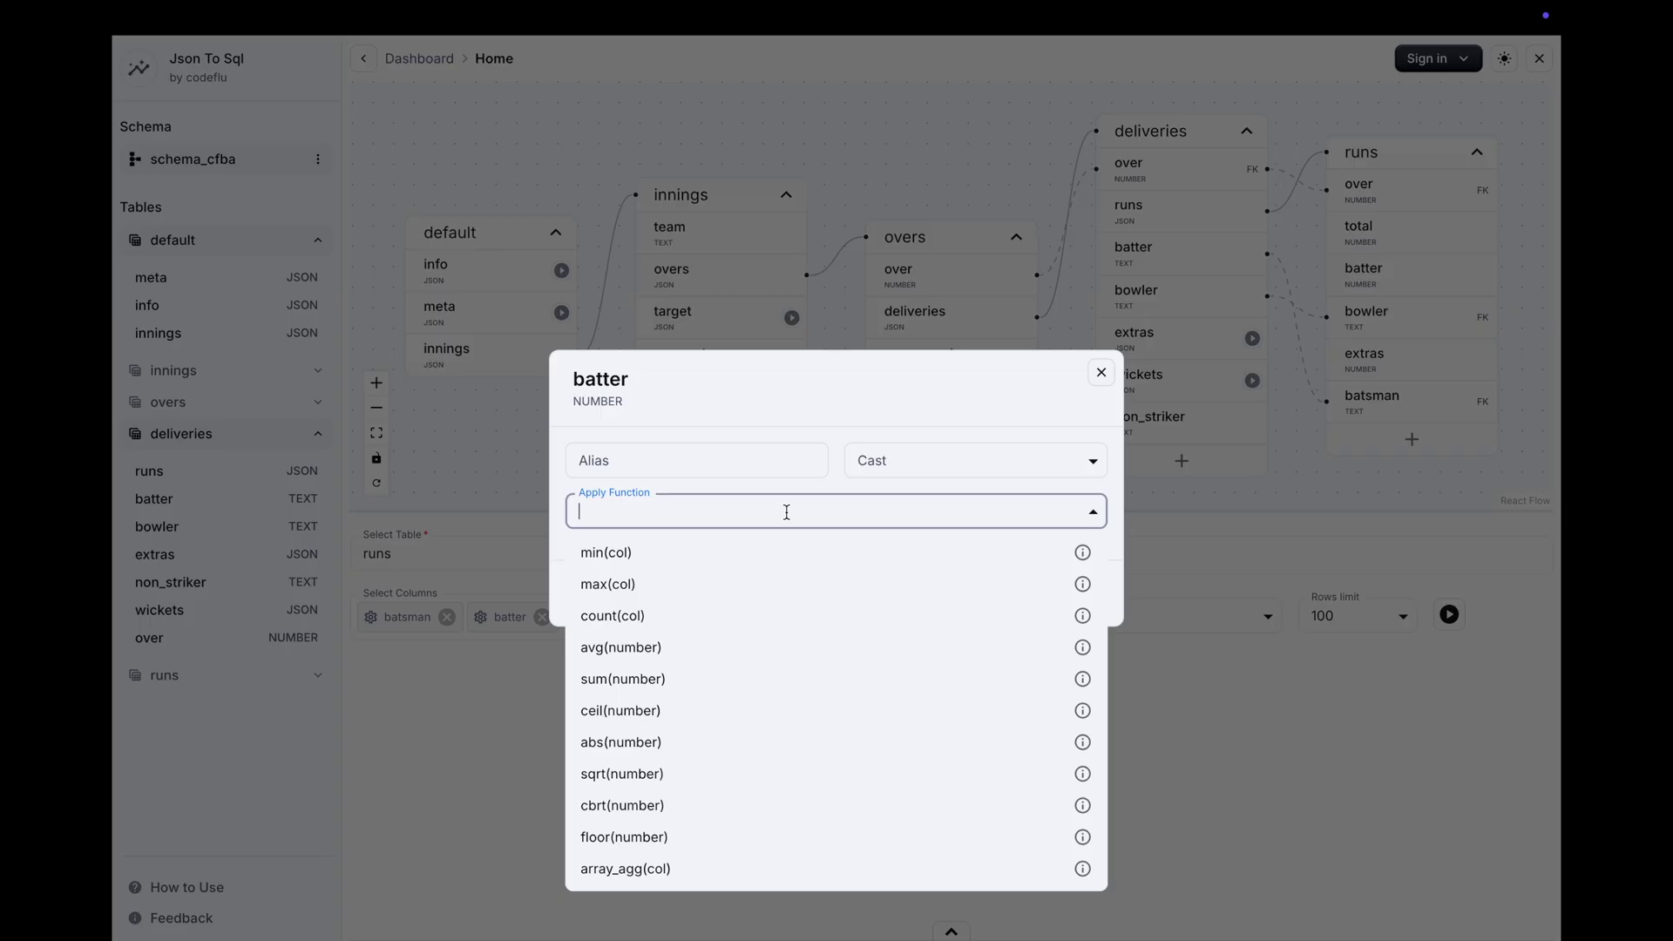
click(680, 679)
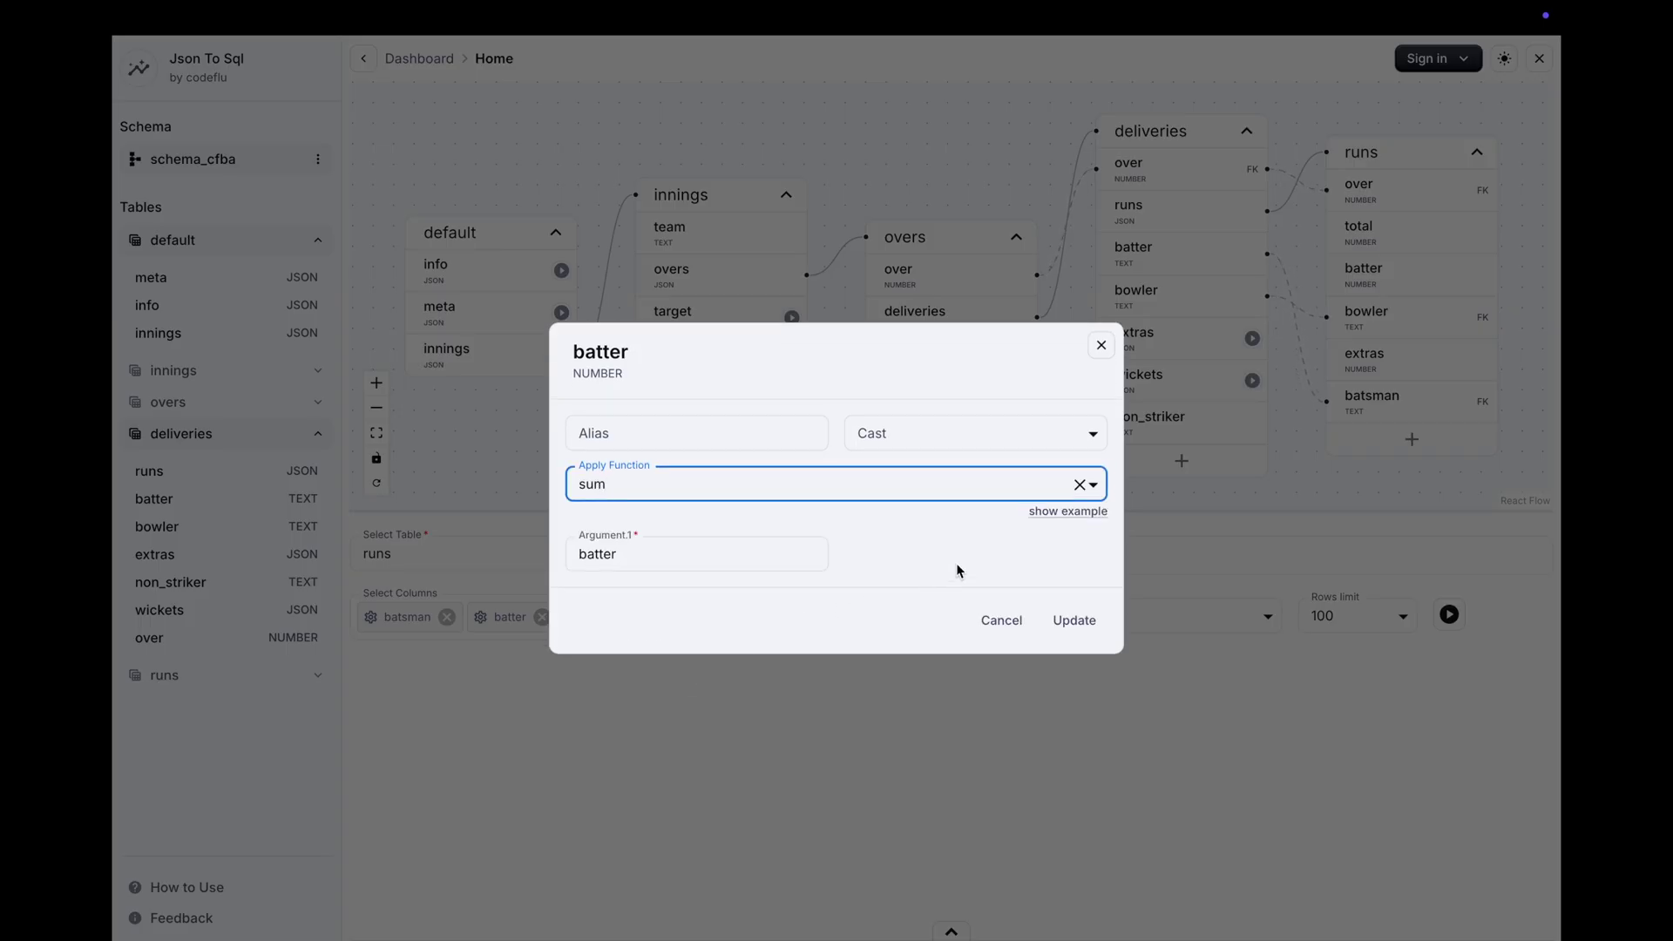
click(1043, 514)
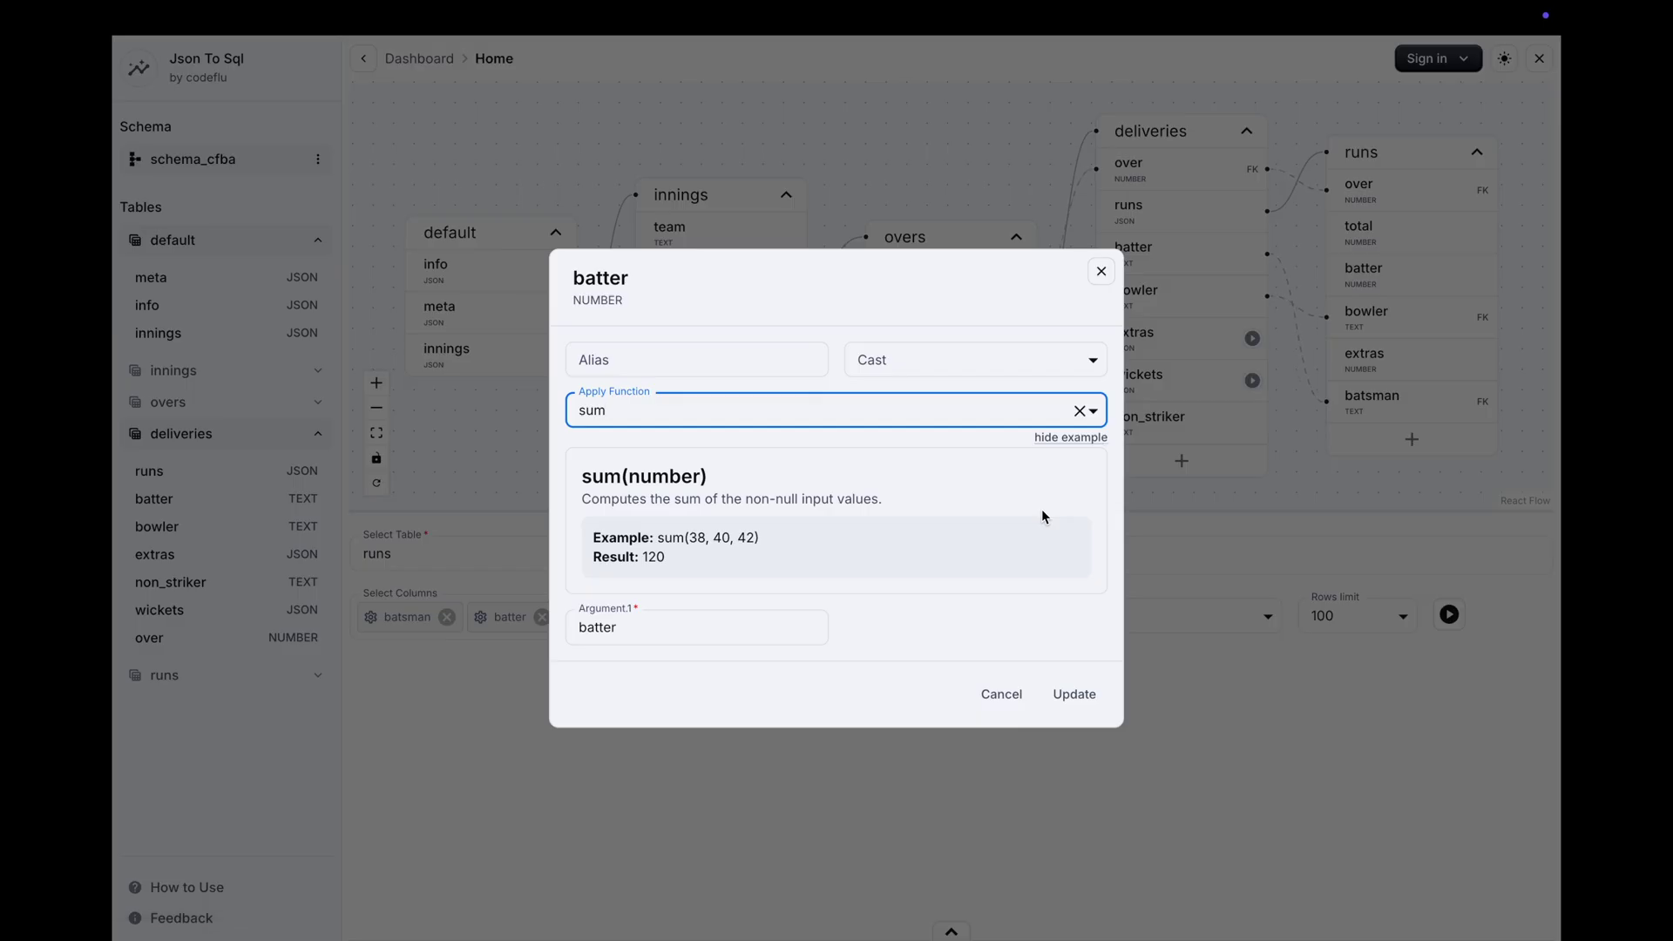
click(1071, 439)
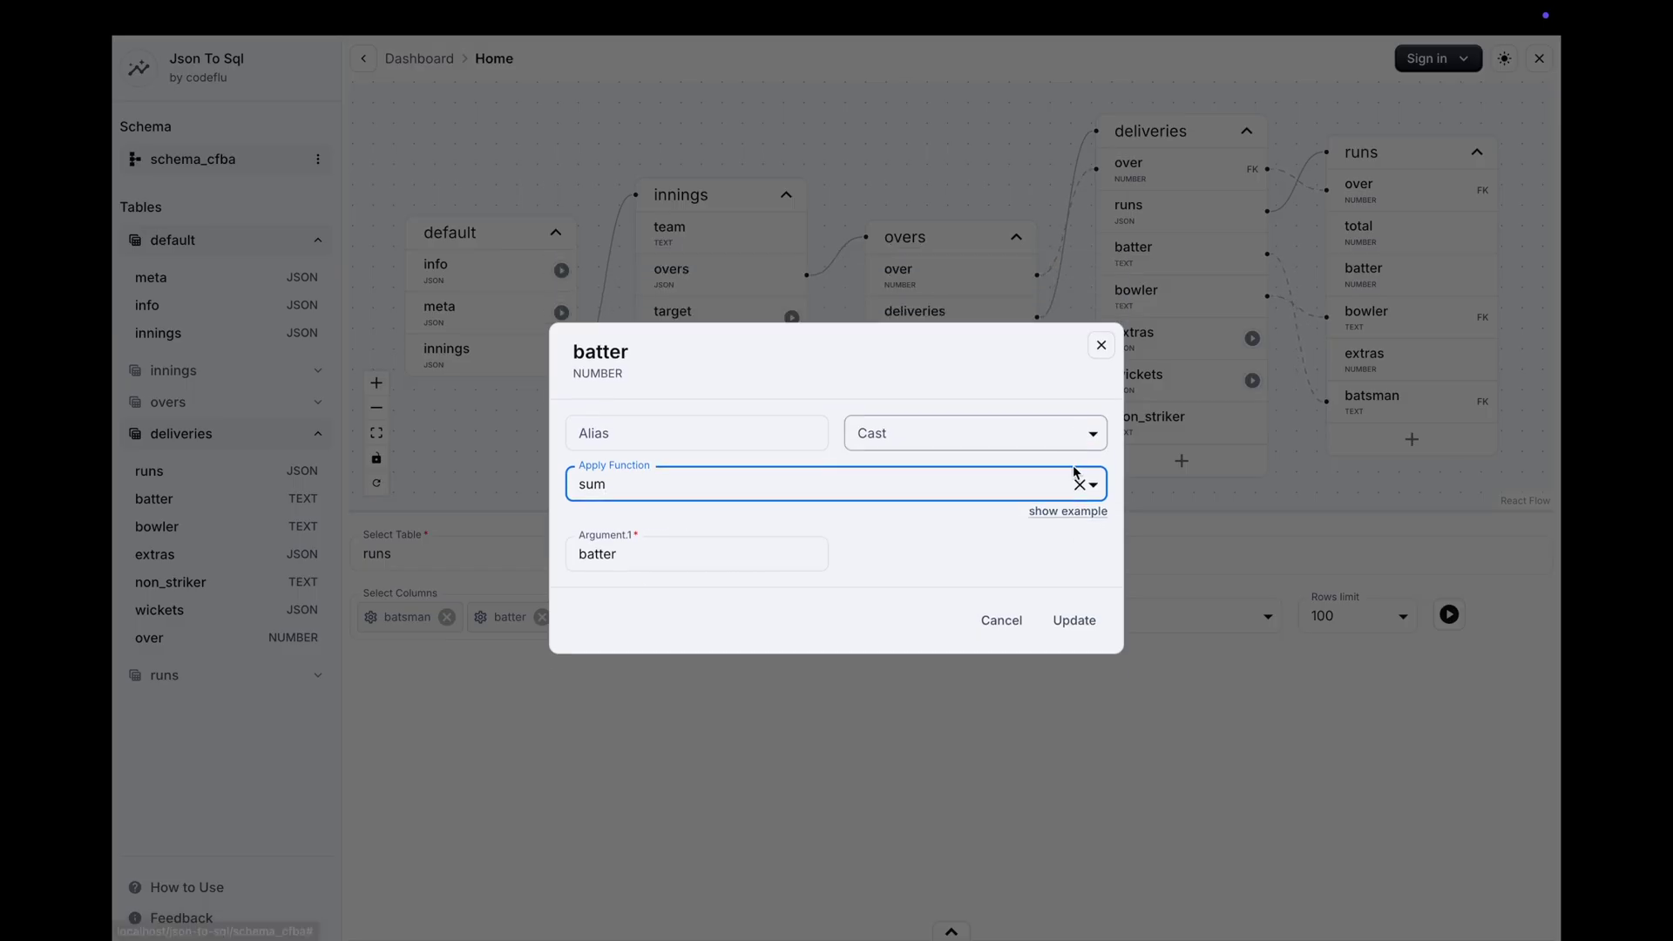
click(1069, 618)
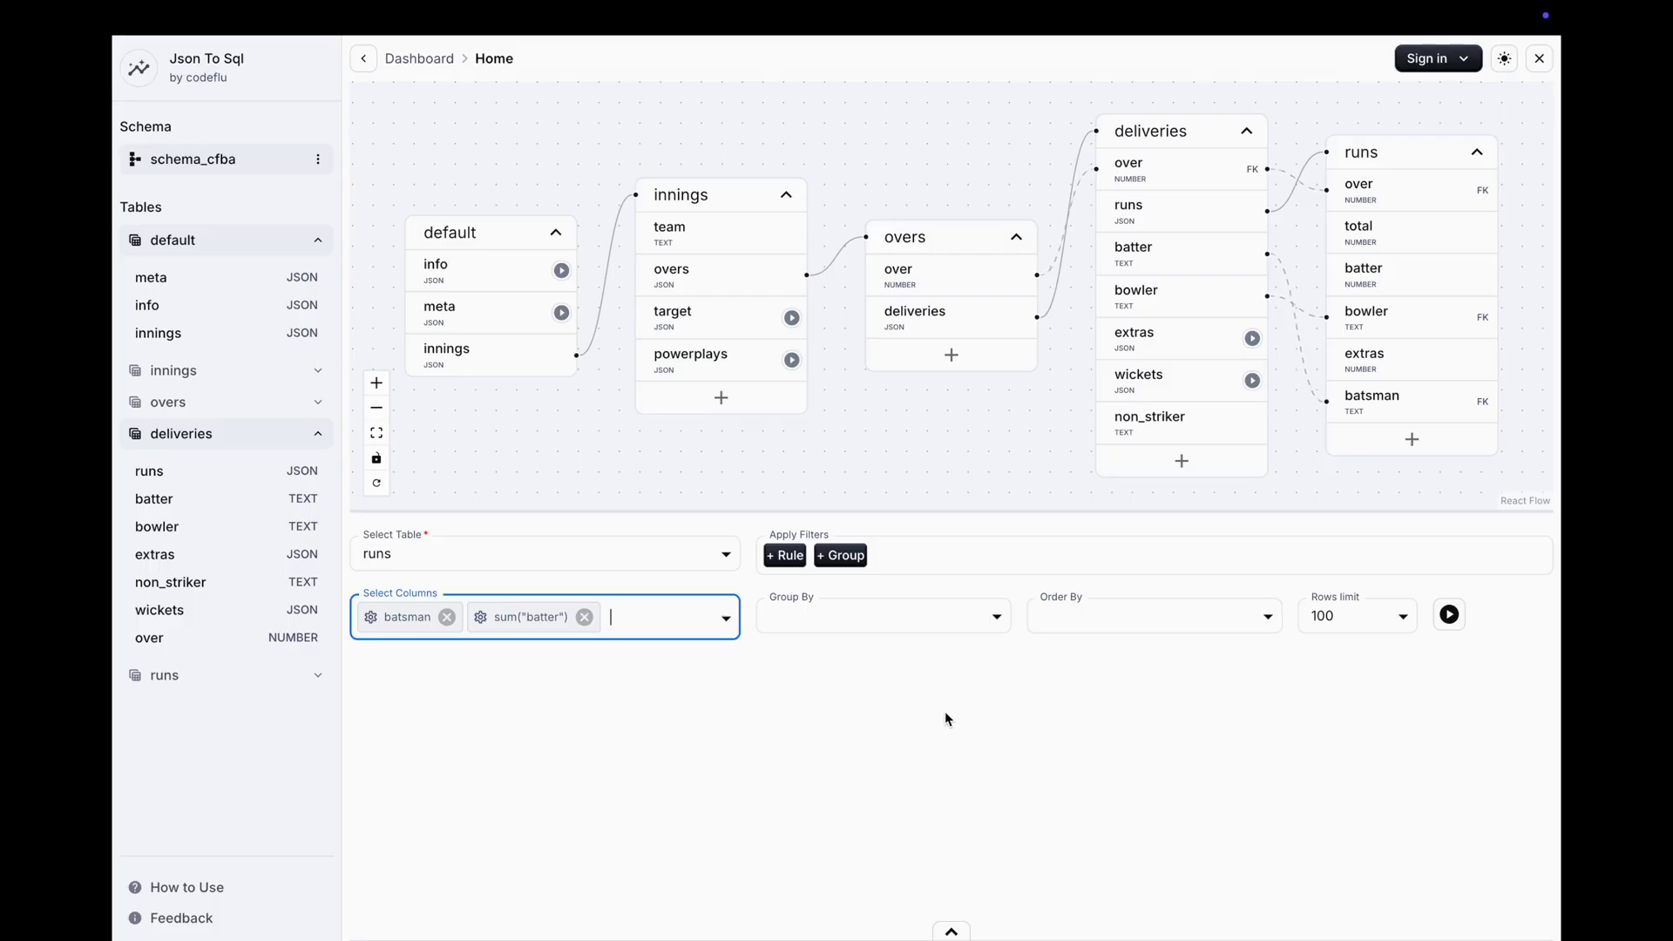
Group the runs query by batsman
click(916, 620)
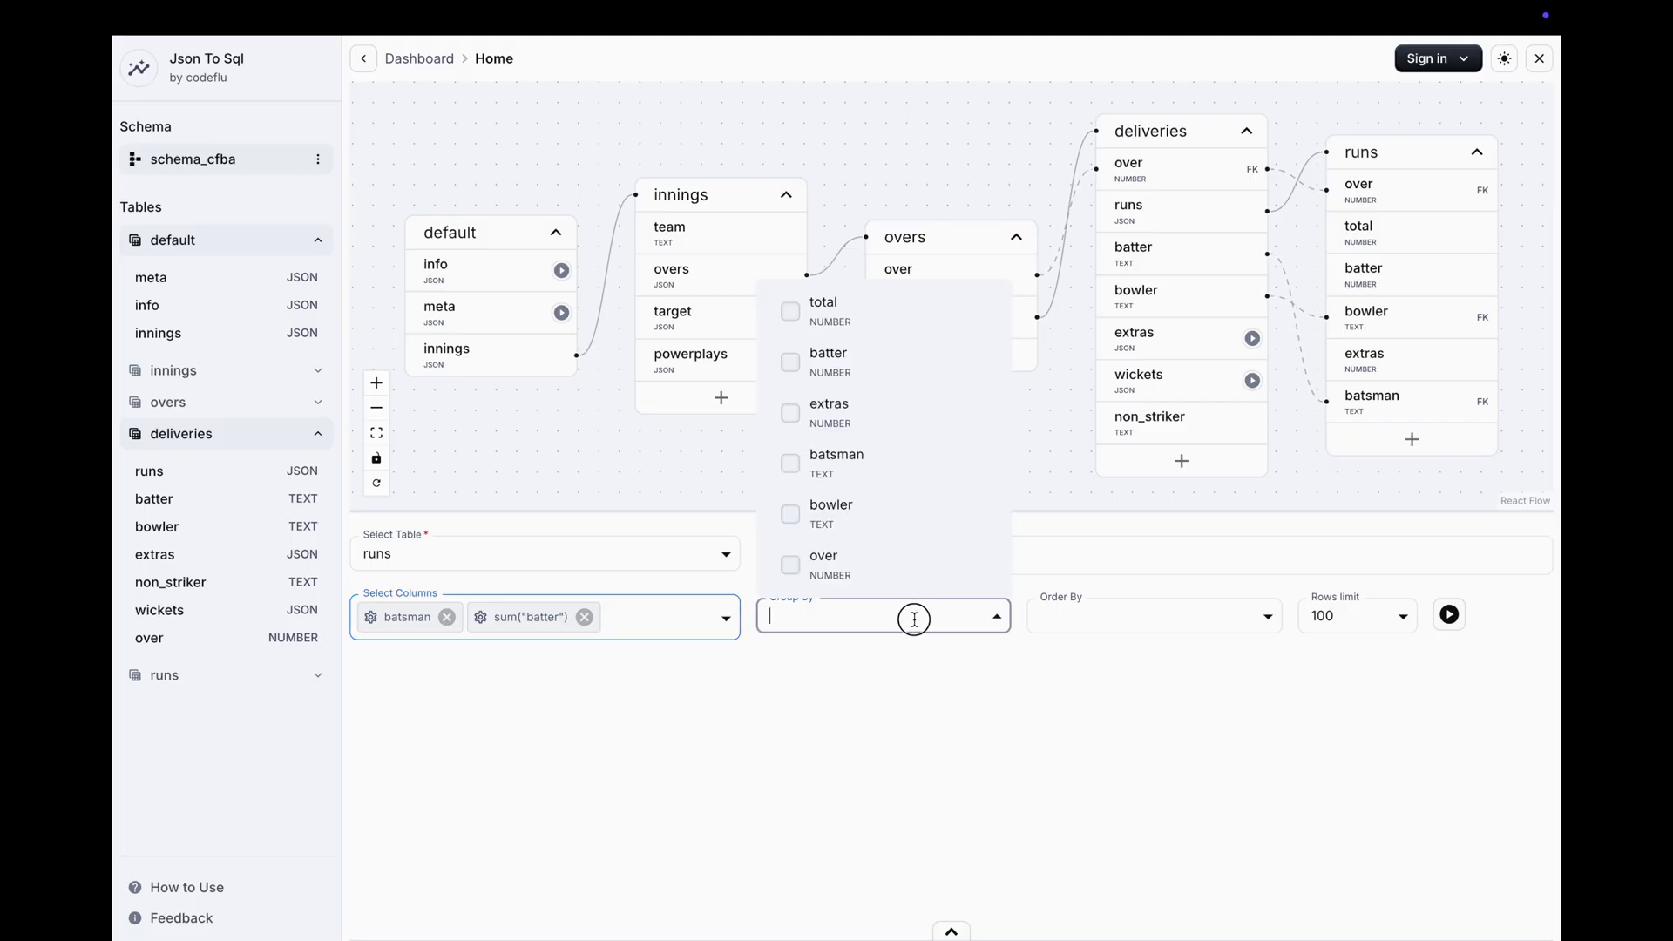
click(844, 478)
click(882, 666)
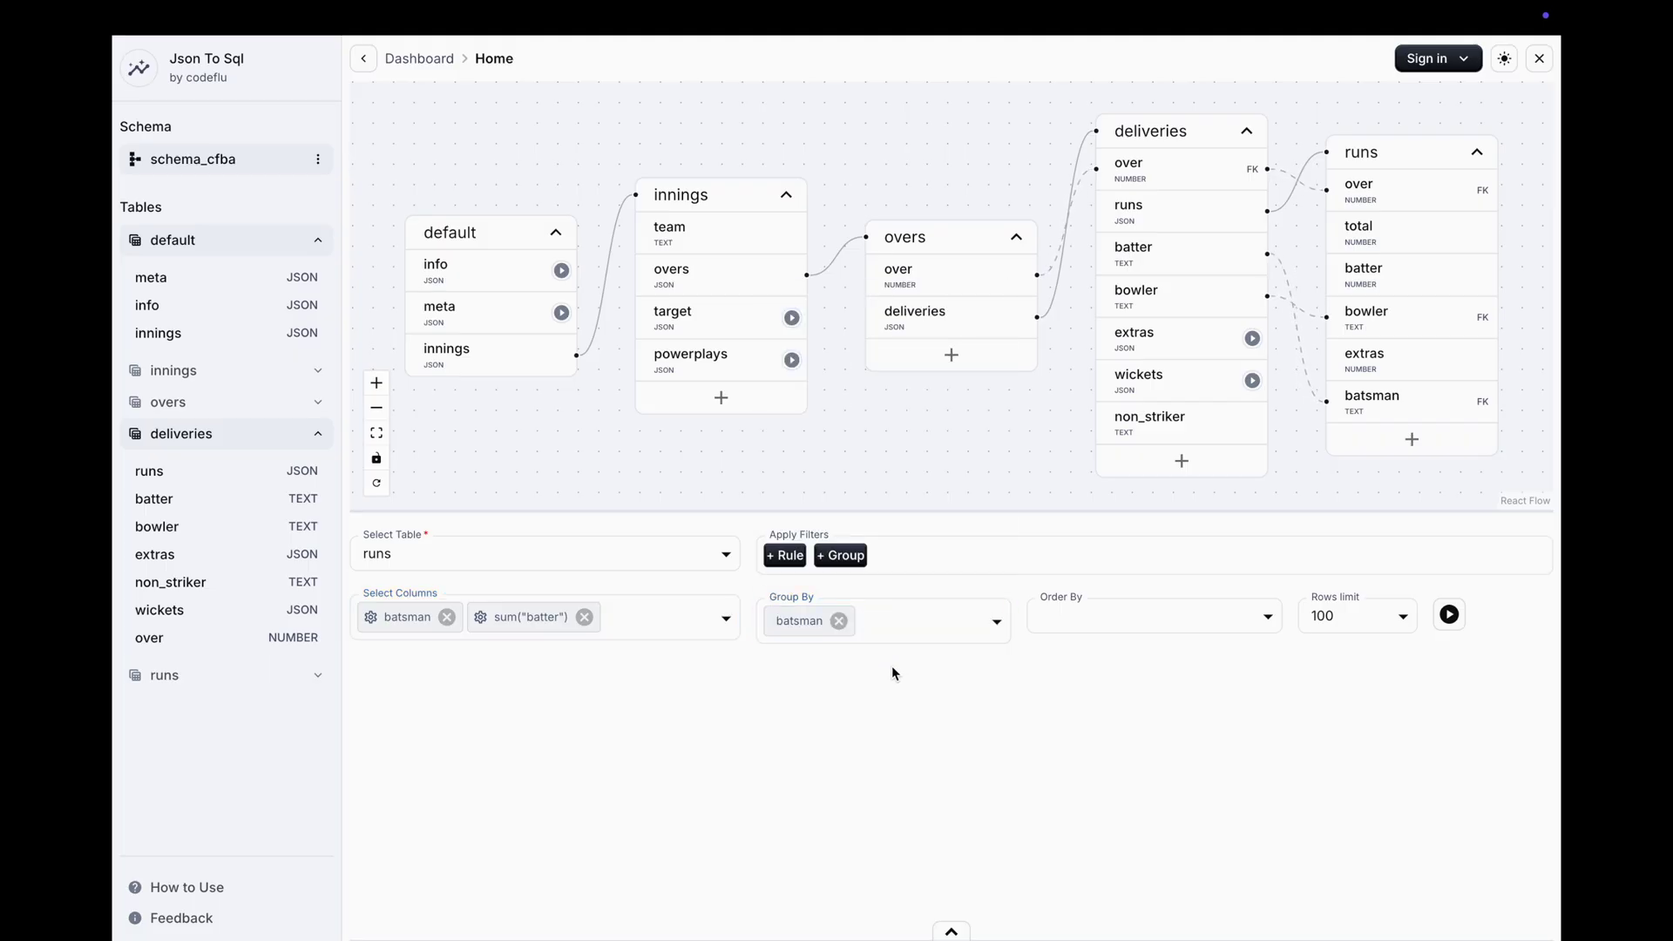
Give the summed batter column the alias score
click(492, 619)
click(684, 420)
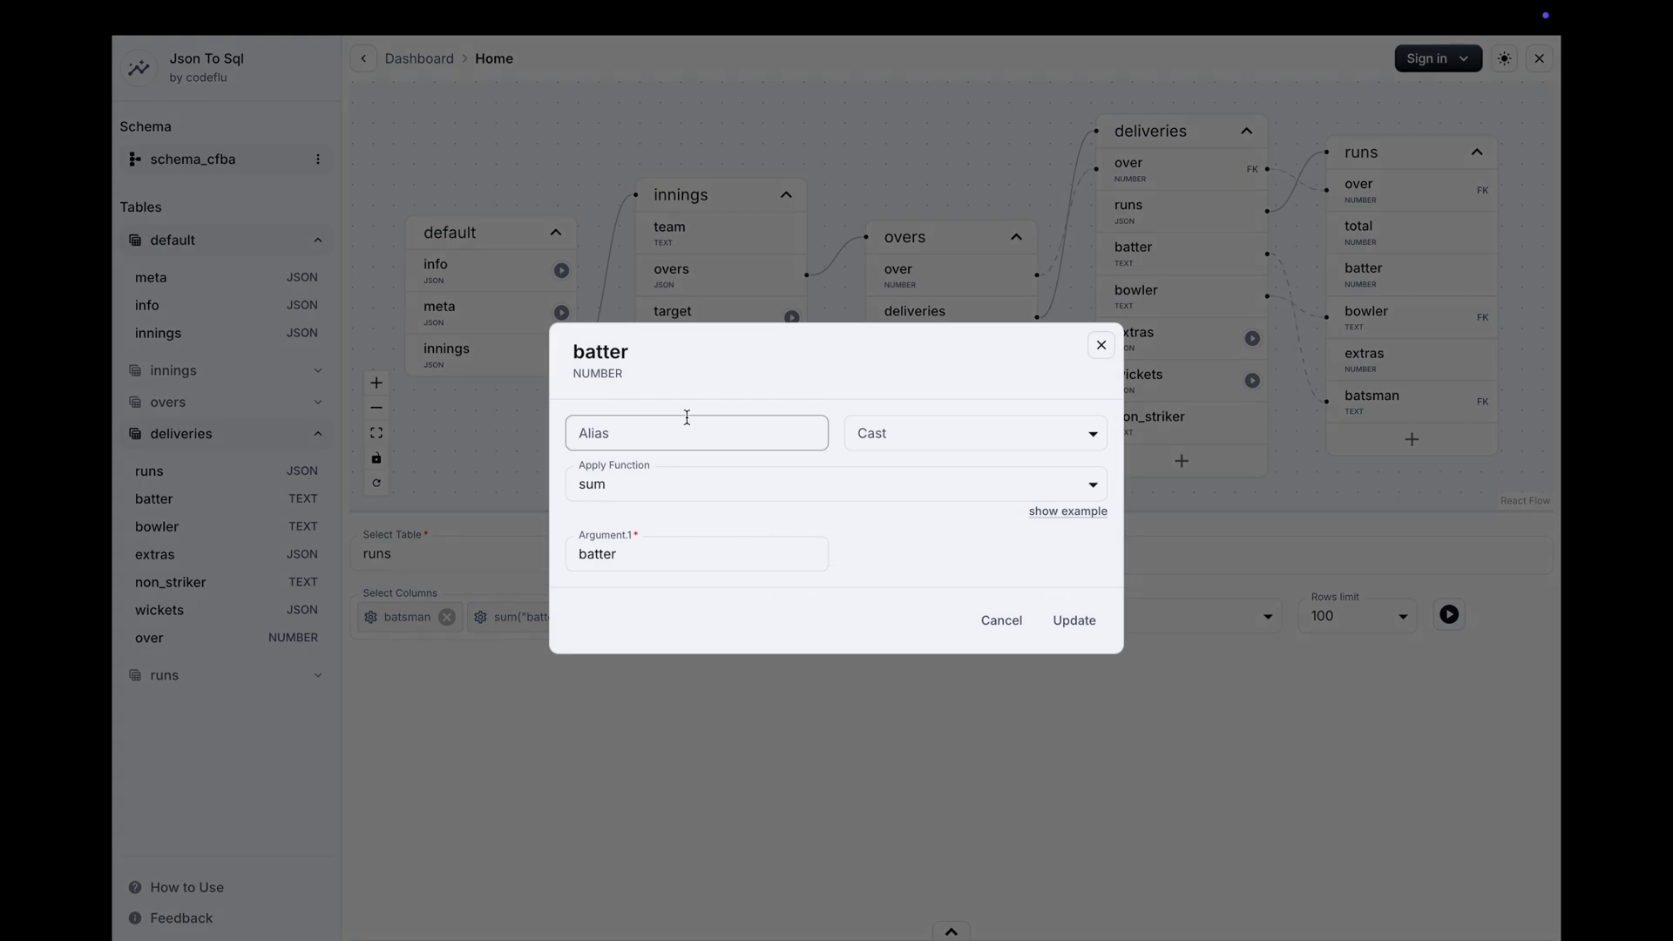
text(score)
click(687, 481)
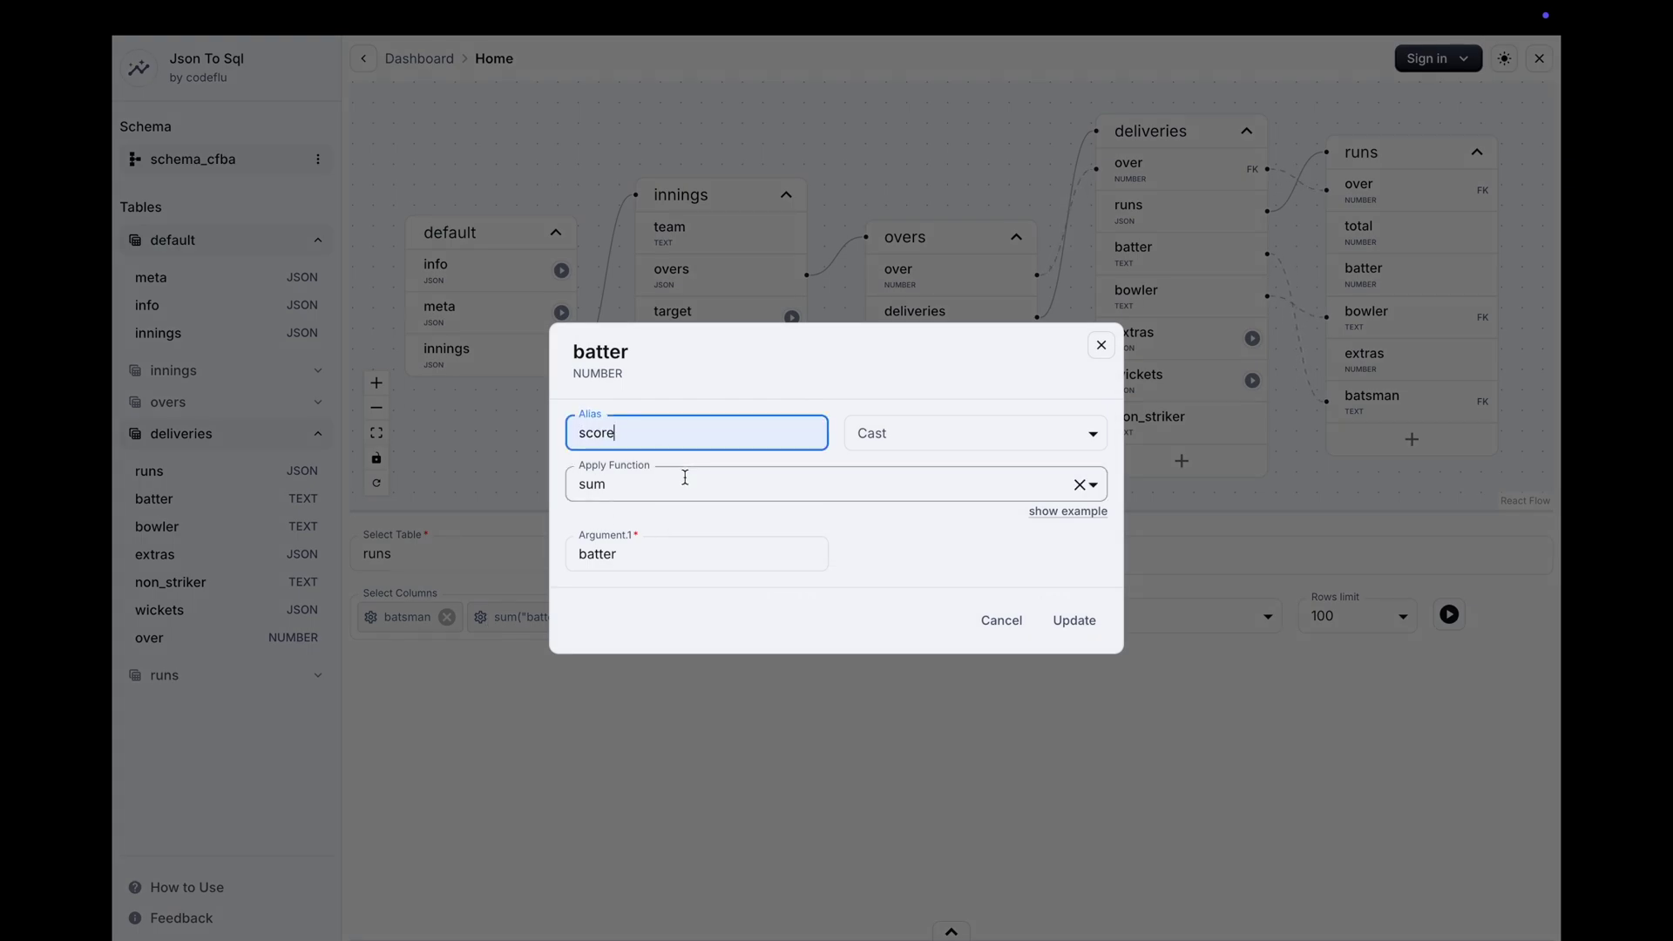
click(1089, 624)
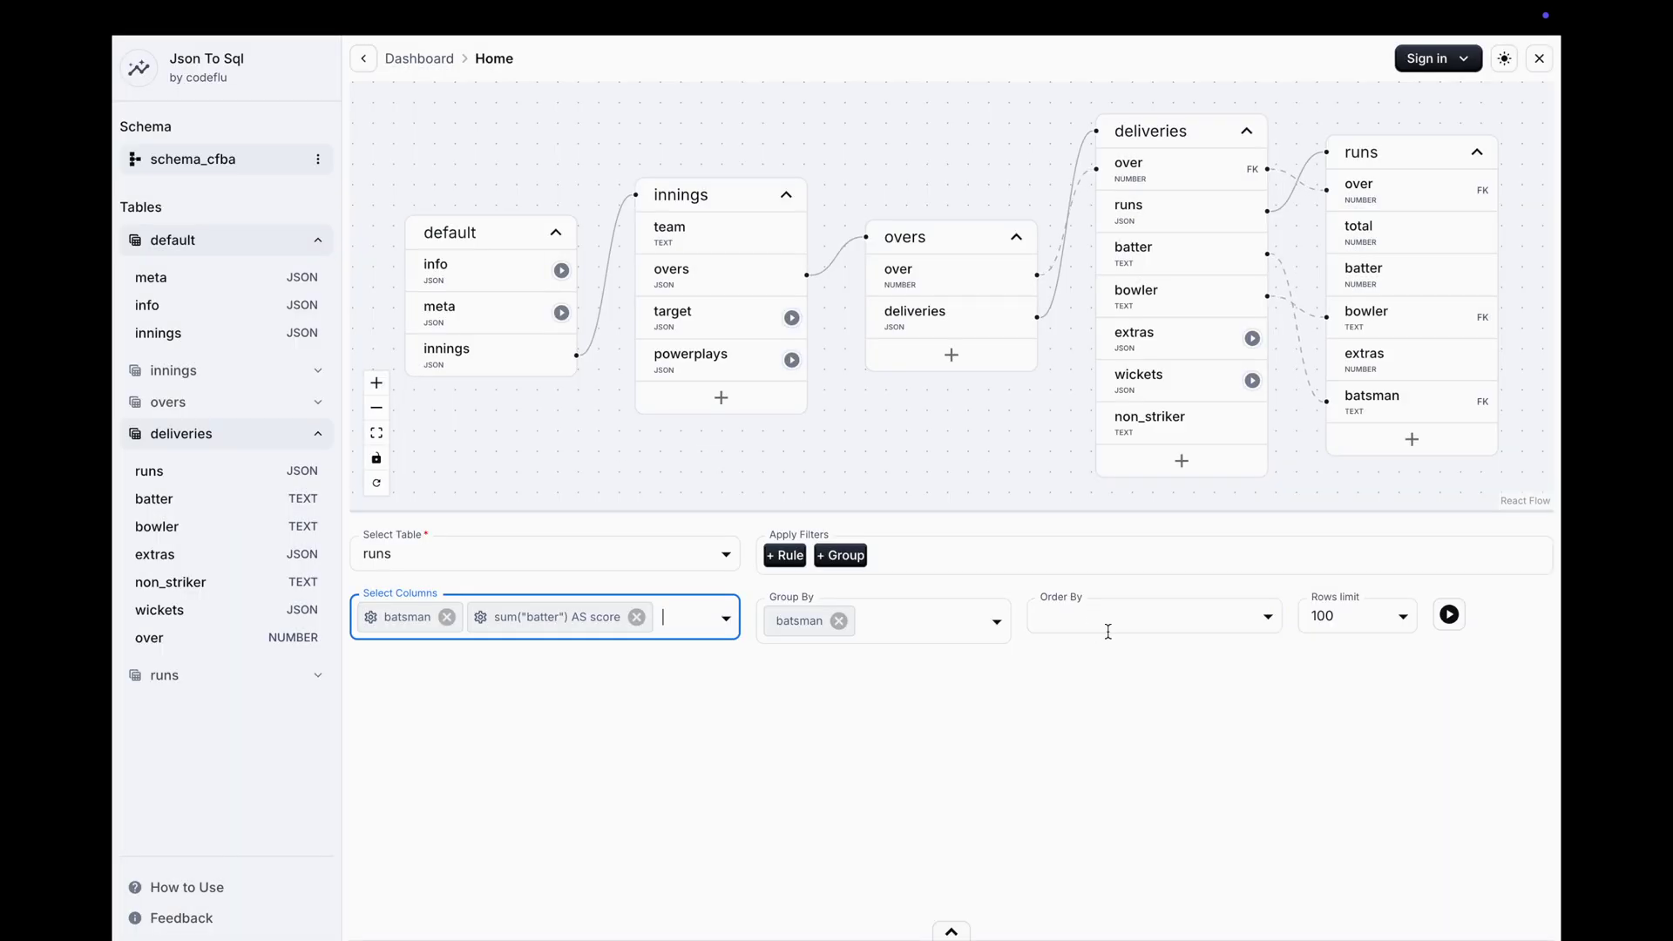
Order the query by score in descending order and run it
click(1094, 626)
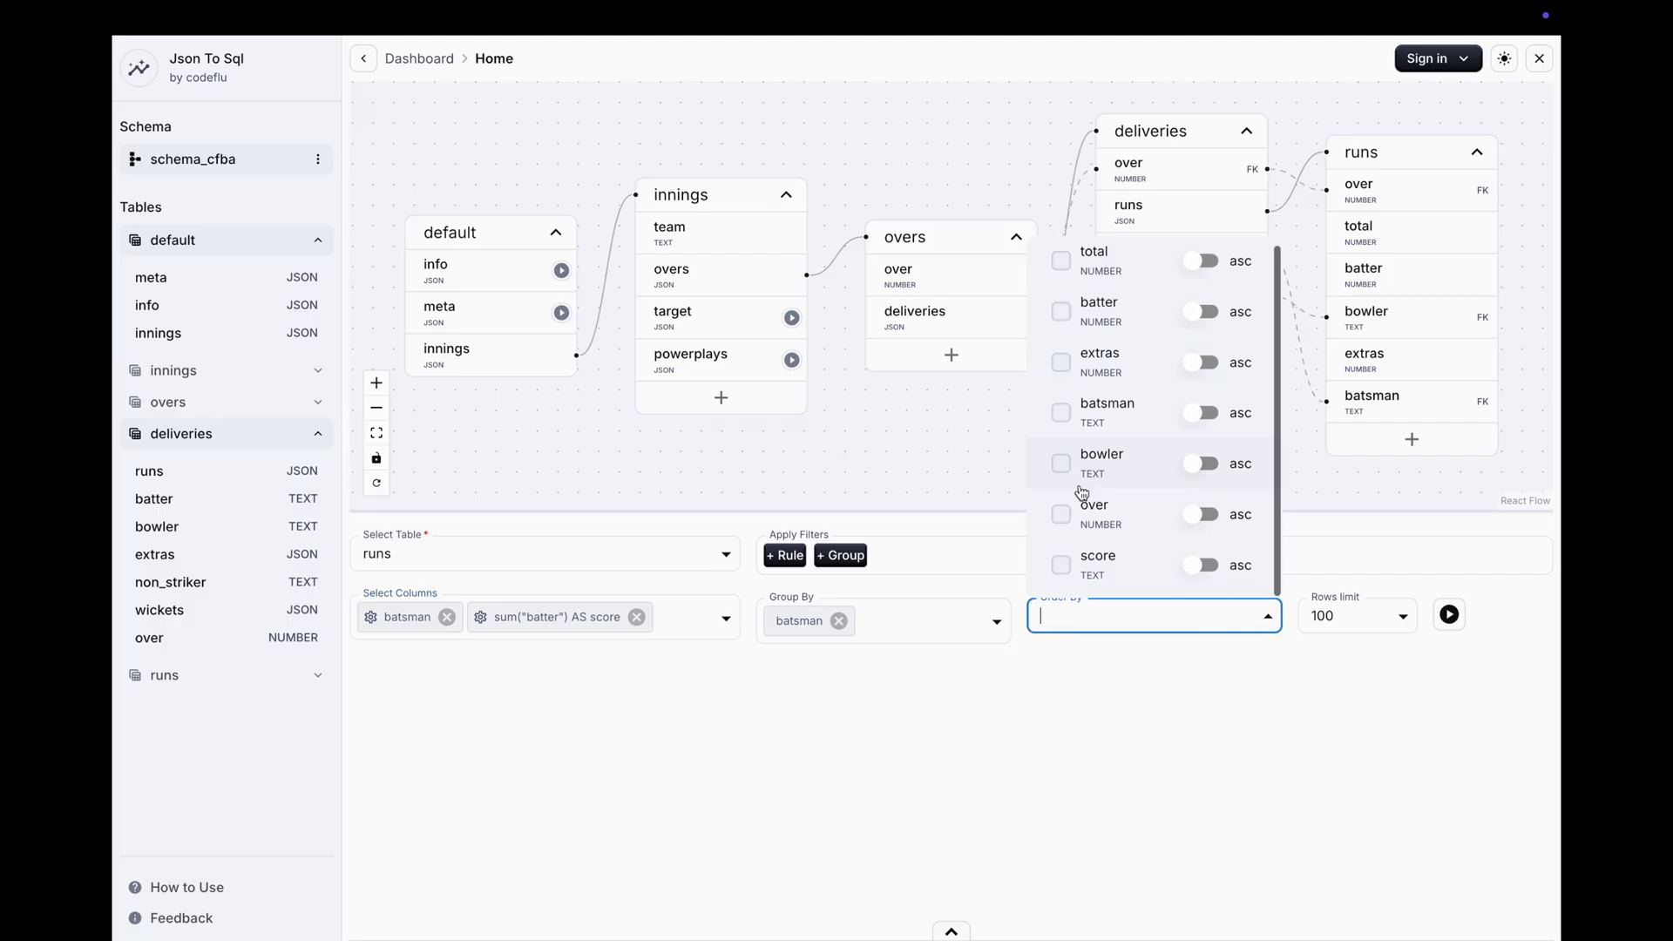
click(1062, 565)
click(1203, 566)
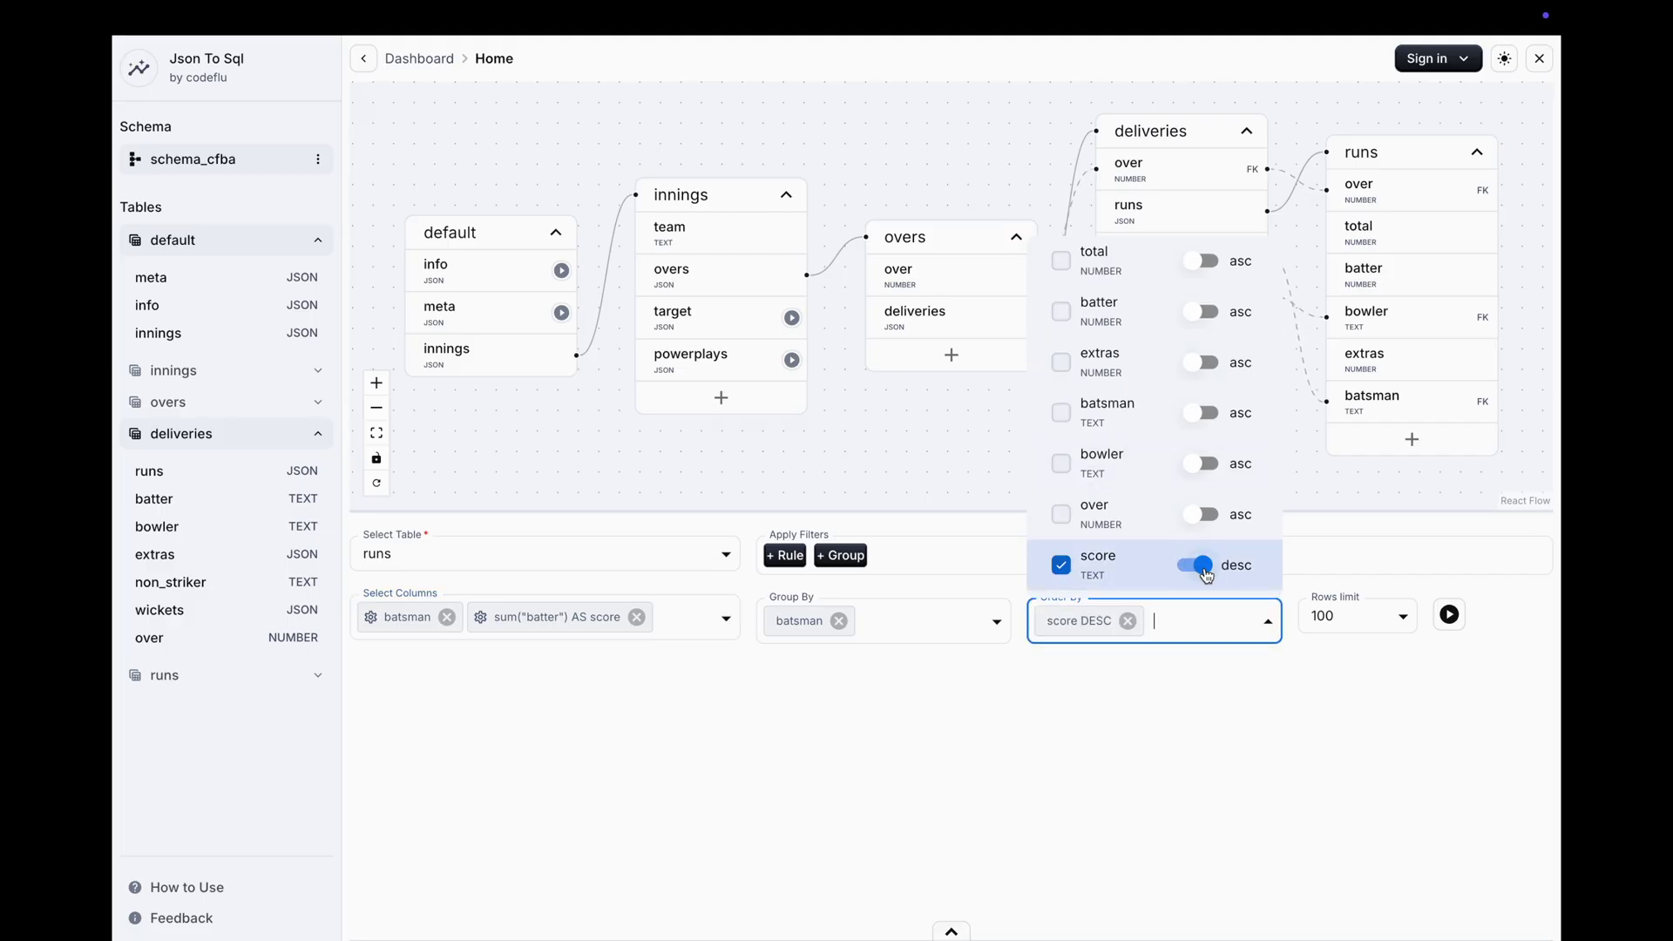
click(1211, 671)
click(1449, 616)
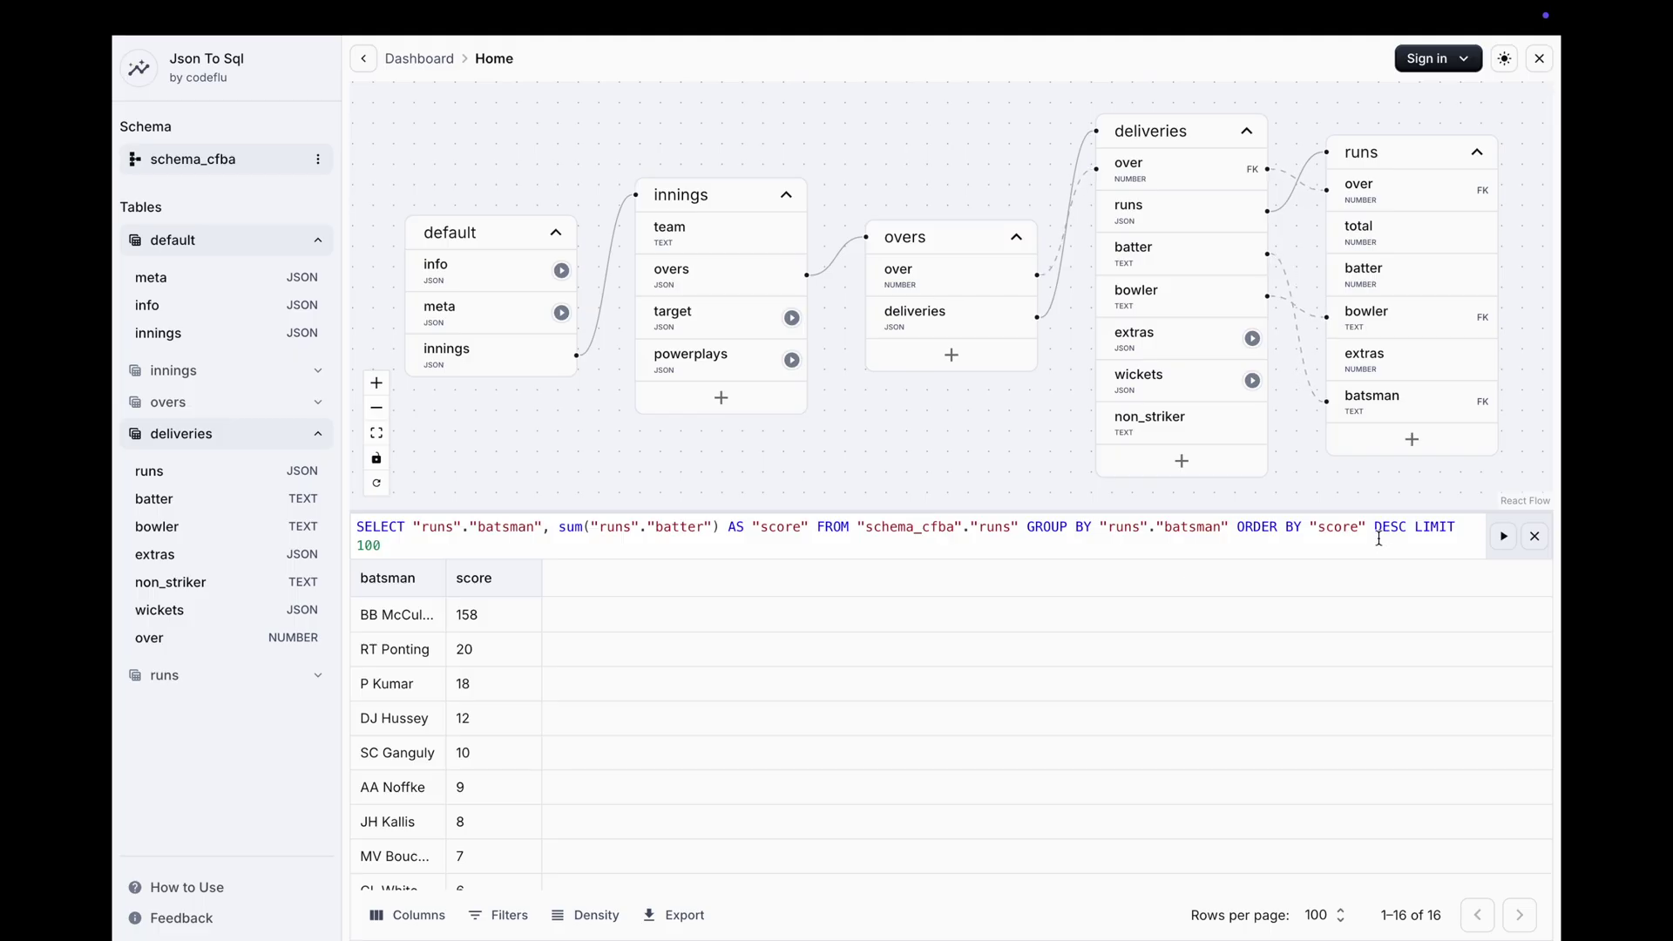
Change the SQL statement's row limit to LIMIT 5 and rerun the query
drag(1414, 528, 383, 546)
key(BackSpace)
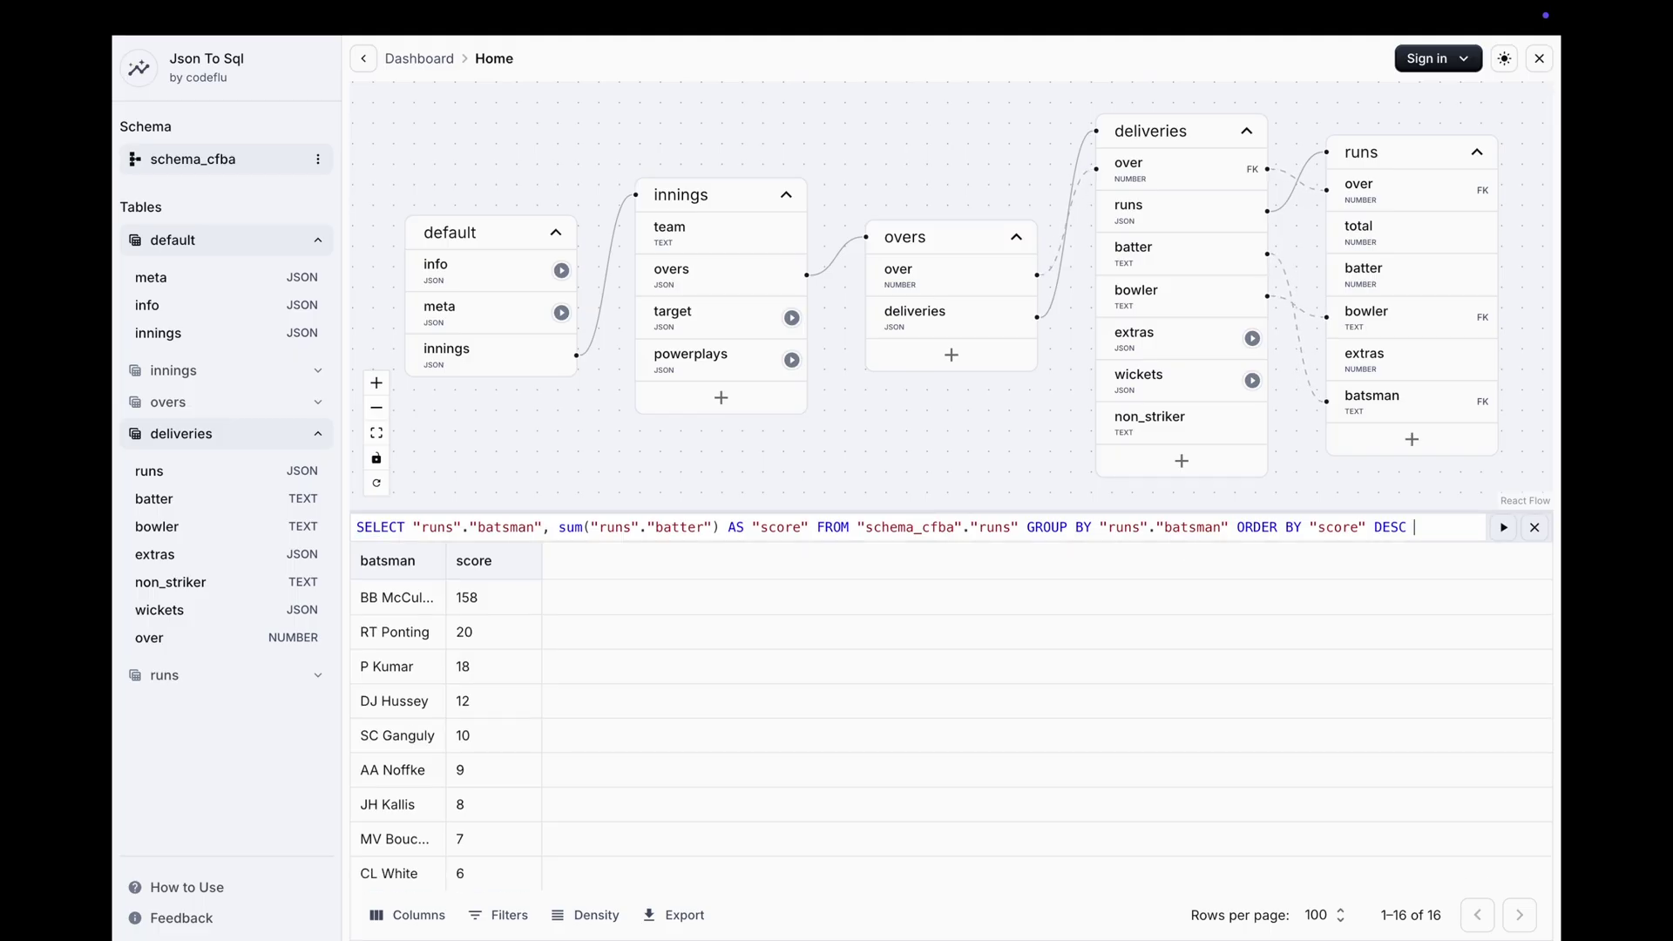
text(LIMIT )
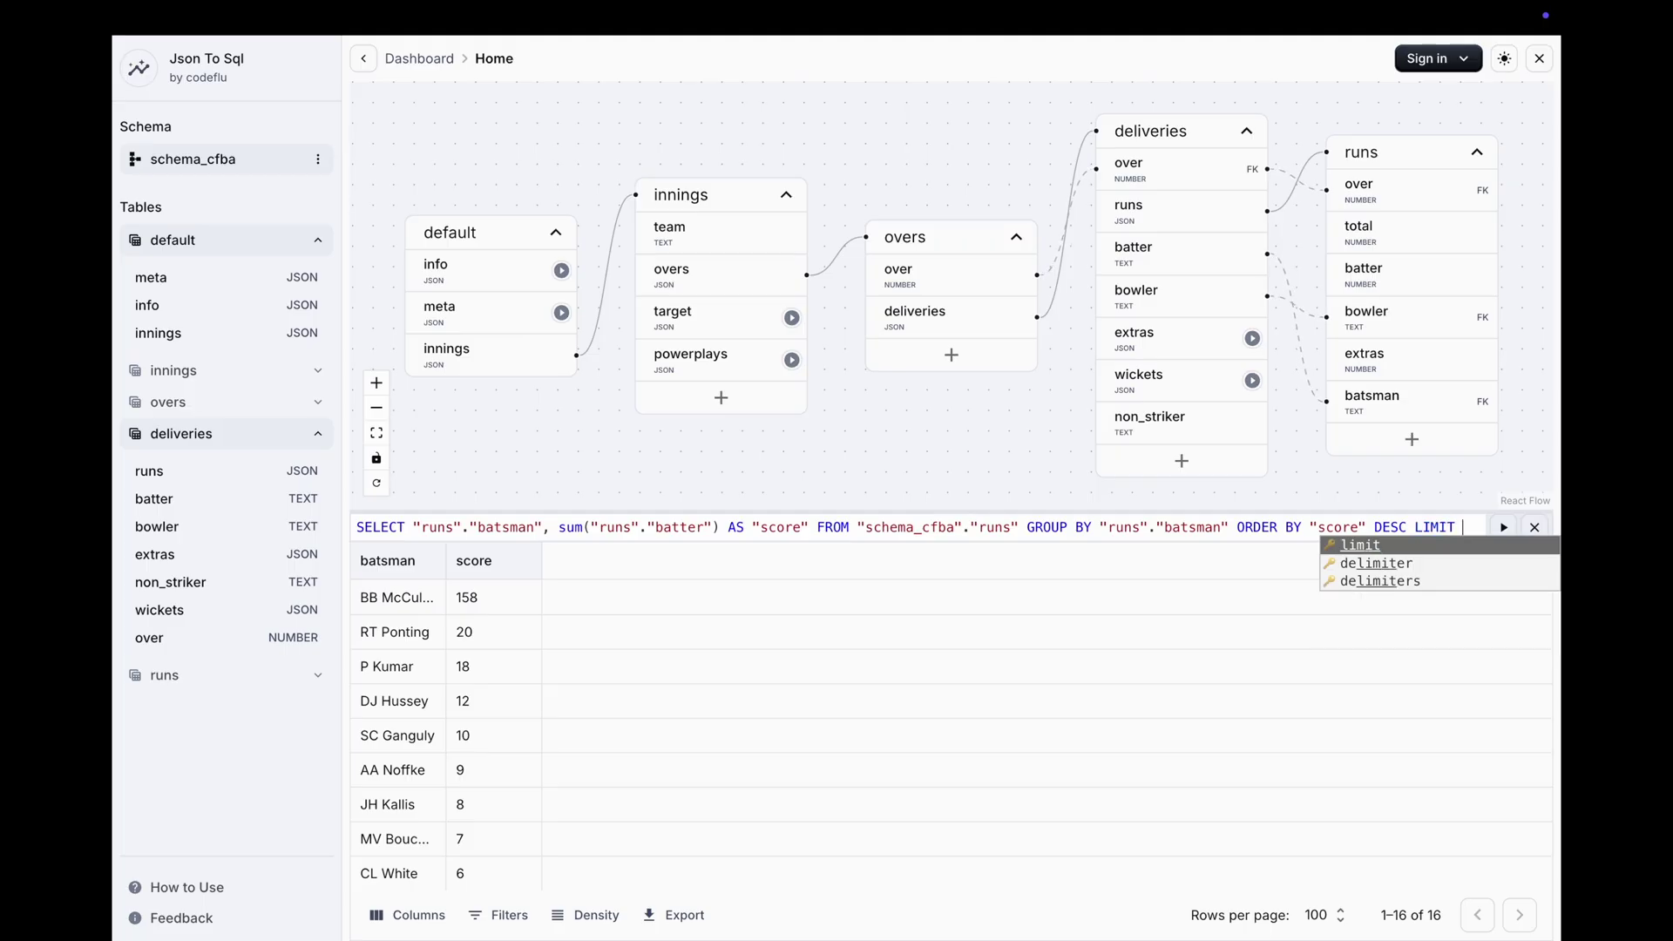
text(5)
click(1503, 527)
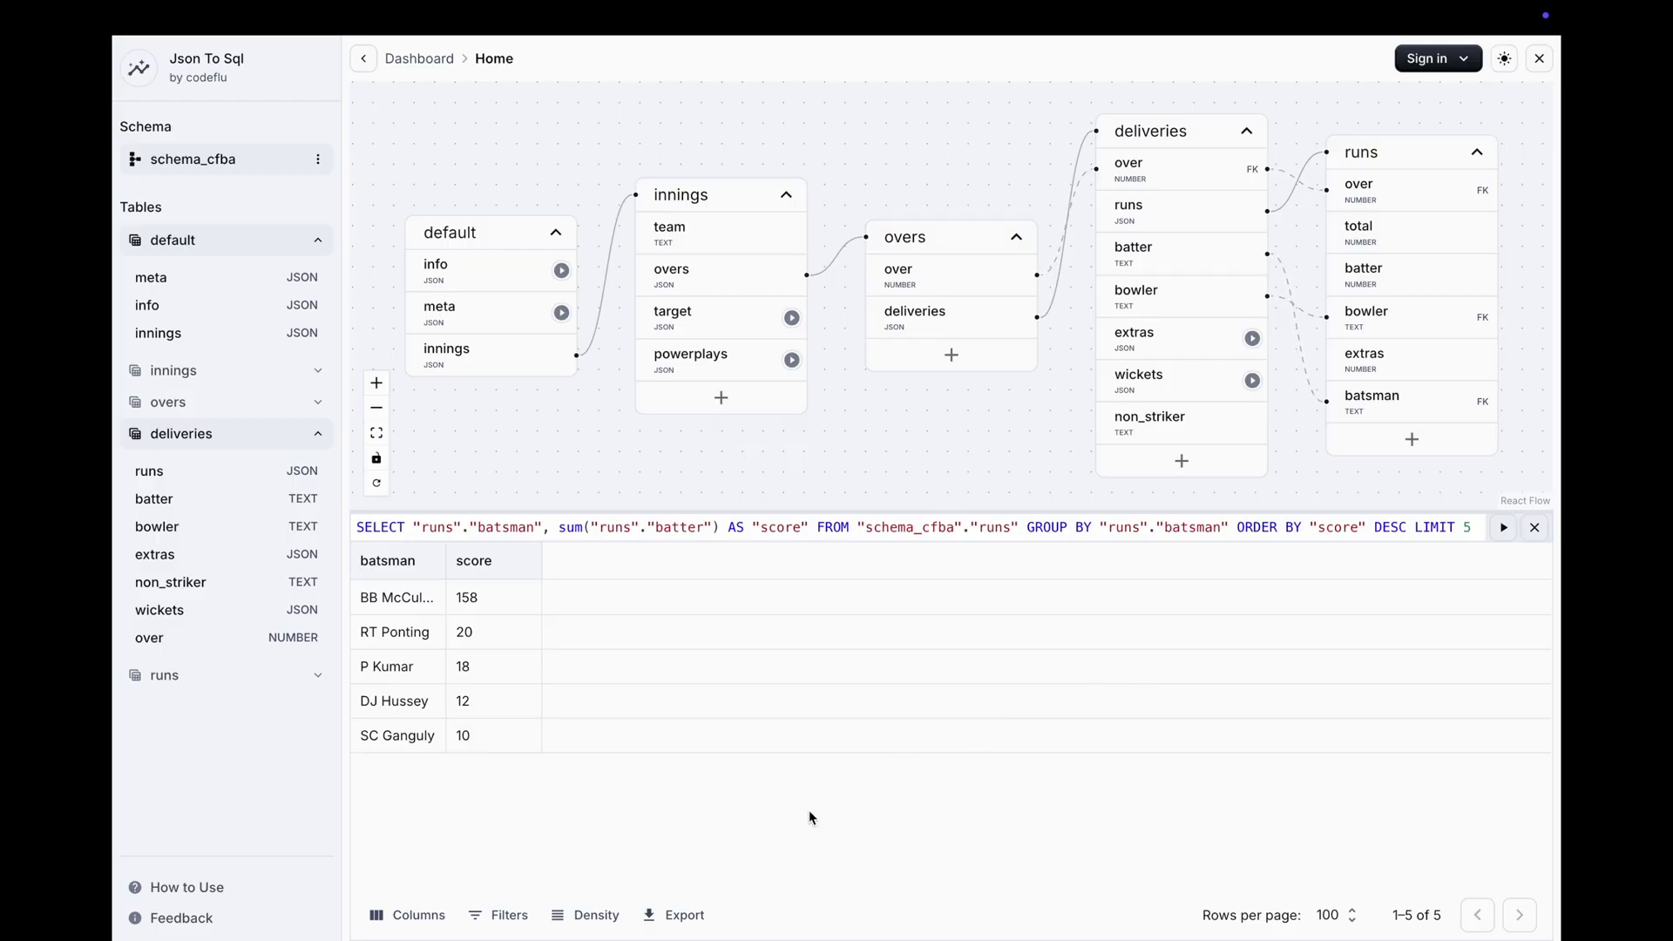
Check the export options for the query results and close them without exporting
click(695, 918)
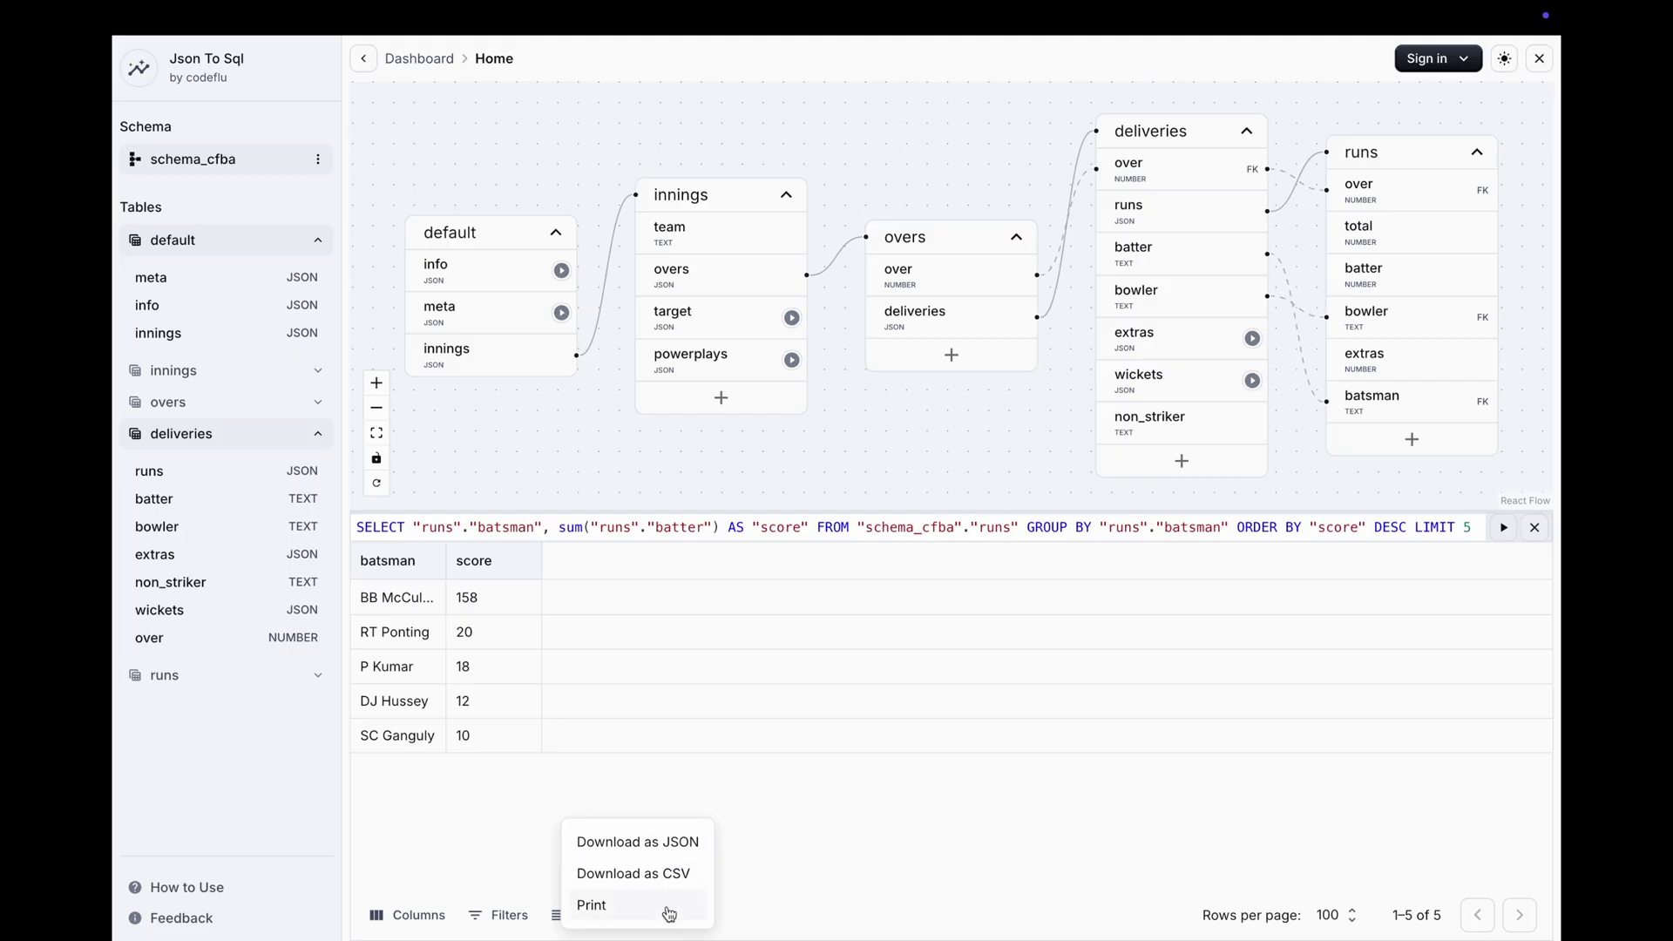
click(778, 875)
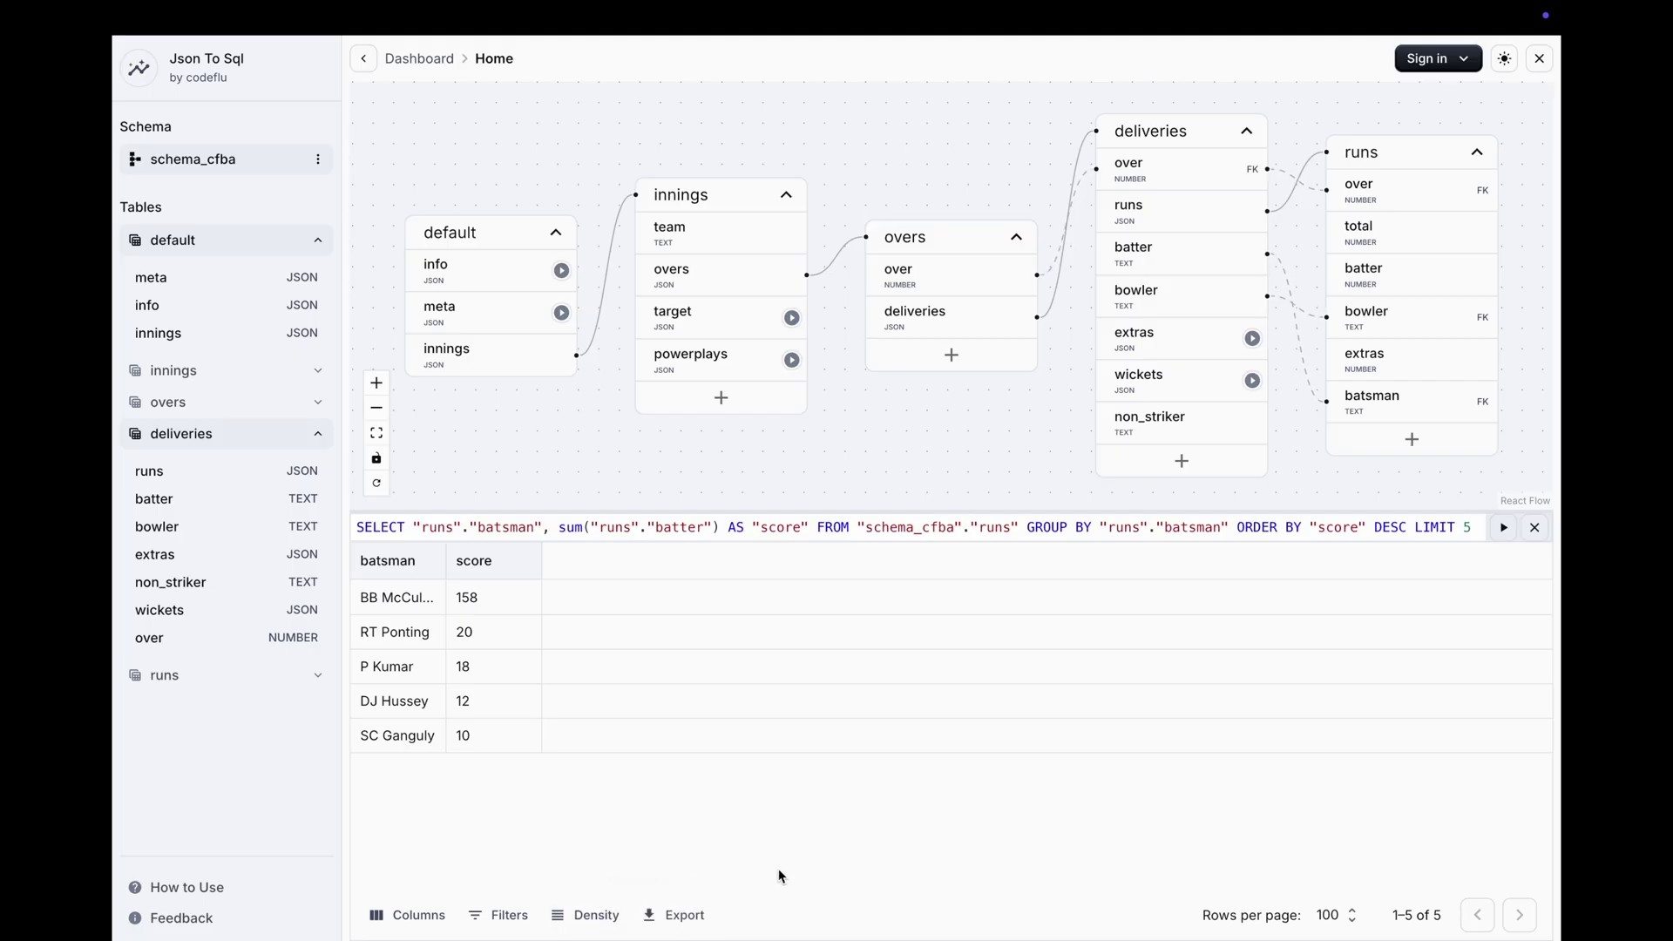